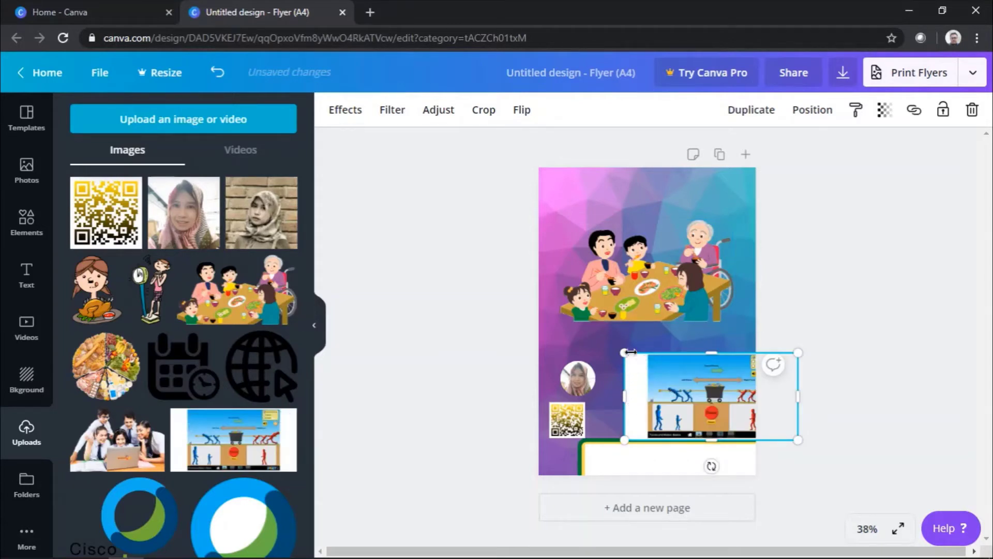
Step: Delete the game screenshot below the family illustration, leaving the photo and QR code
{"action": "left_click", "coordinate": [642, 259]}
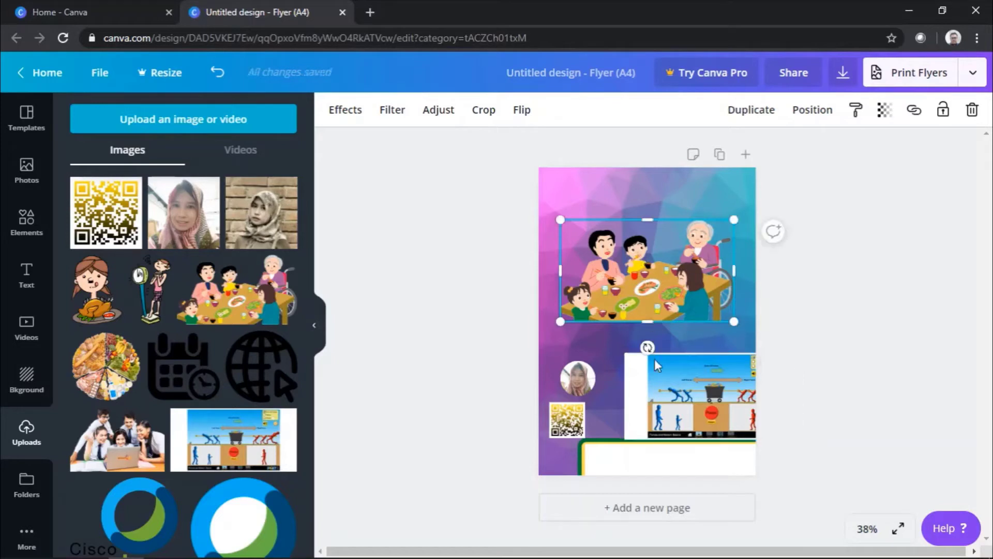
{"action": "left_click", "coordinate": [666, 401]}
{"action": "left_click", "coordinate": [666, 274]}
{"action": "left_click", "coordinate": [713, 409]}
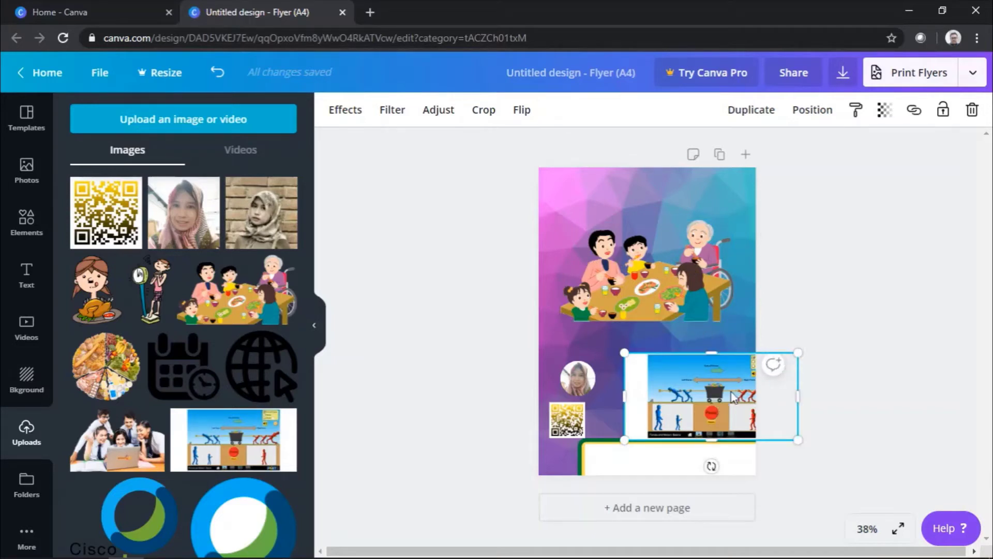
{"action": "key", "text": "Delete"}
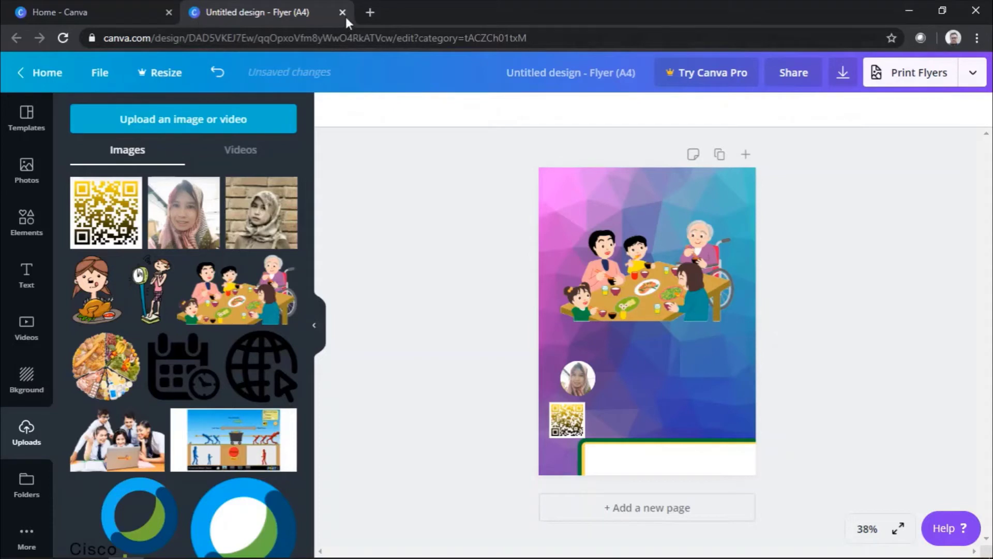
{"action": "left_click", "coordinate": [370, 11]}
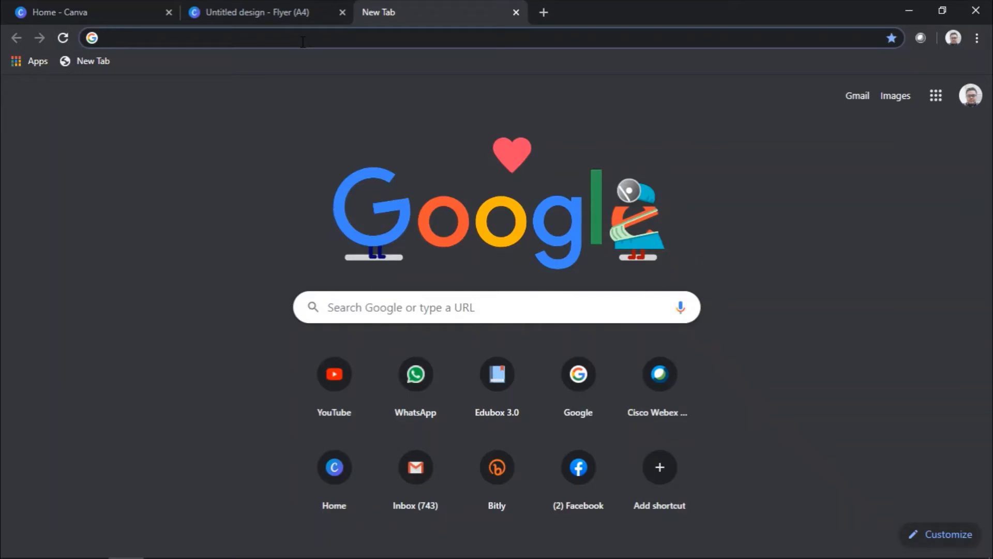
Step: Search Google Images for 'mobil' filtered to transparent-colour results
{"action": "type", "text": "mobil"}
{"action": "key", "text": "Return"}
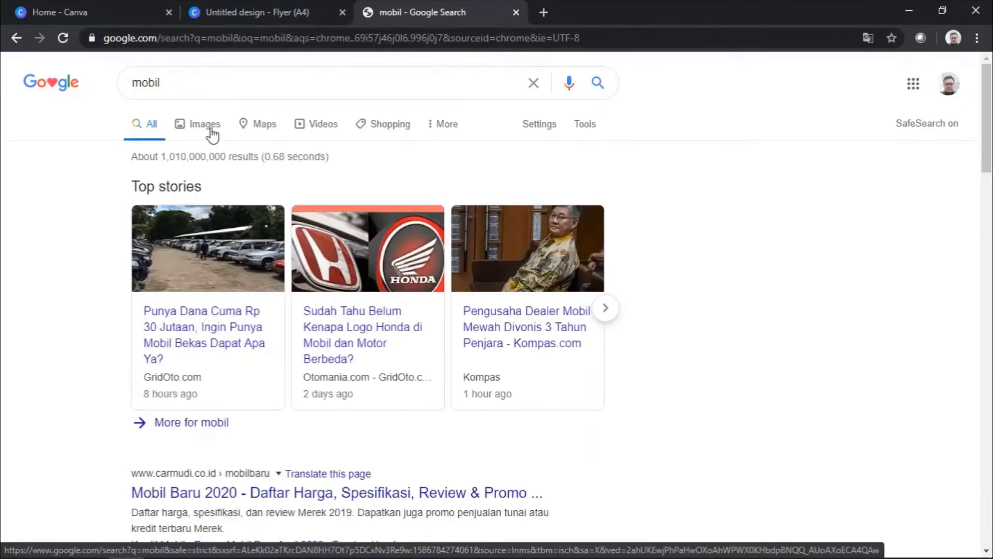
{"action": "left_click", "coordinate": [213, 135]}
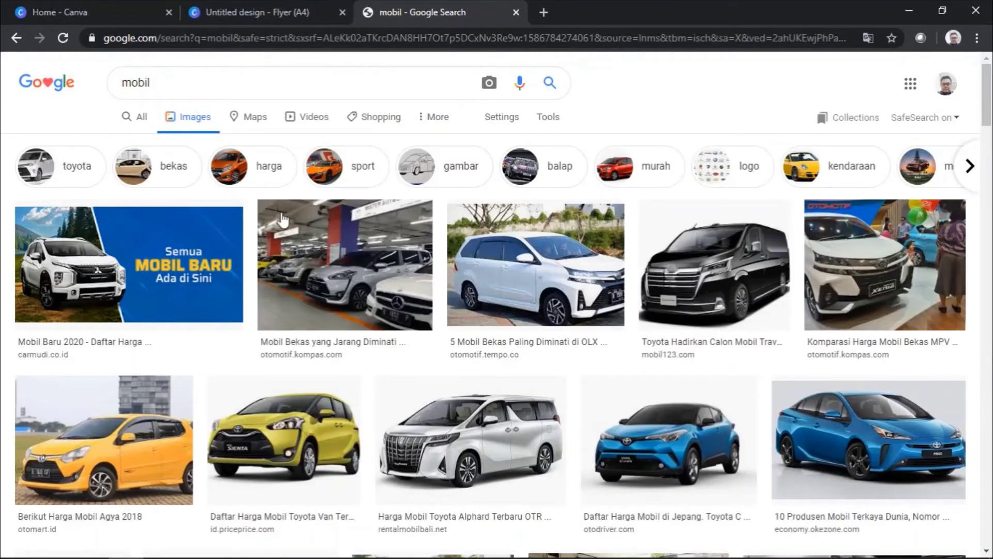
{"action": "left_click", "coordinate": [548, 125]}
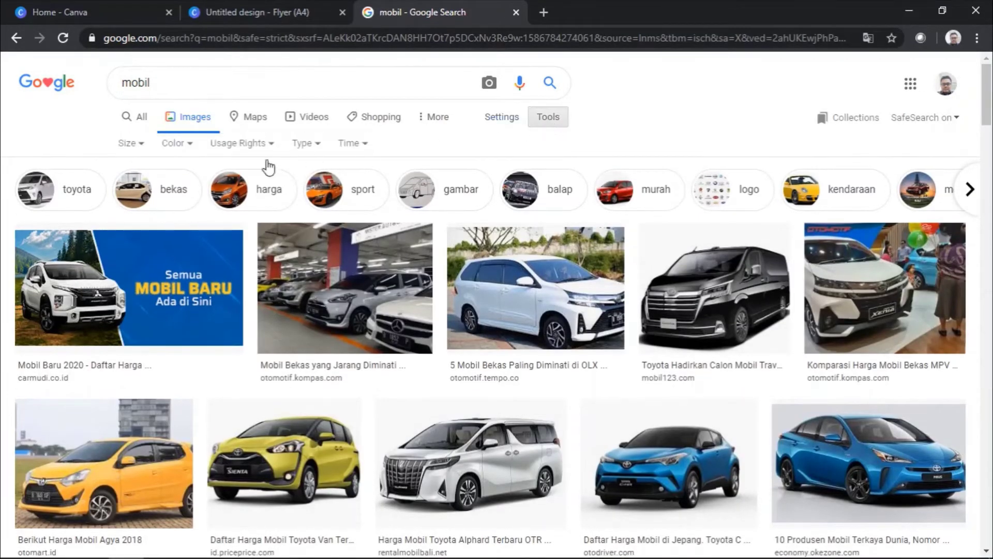
{"action": "left_click", "coordinate": [176, 145]}
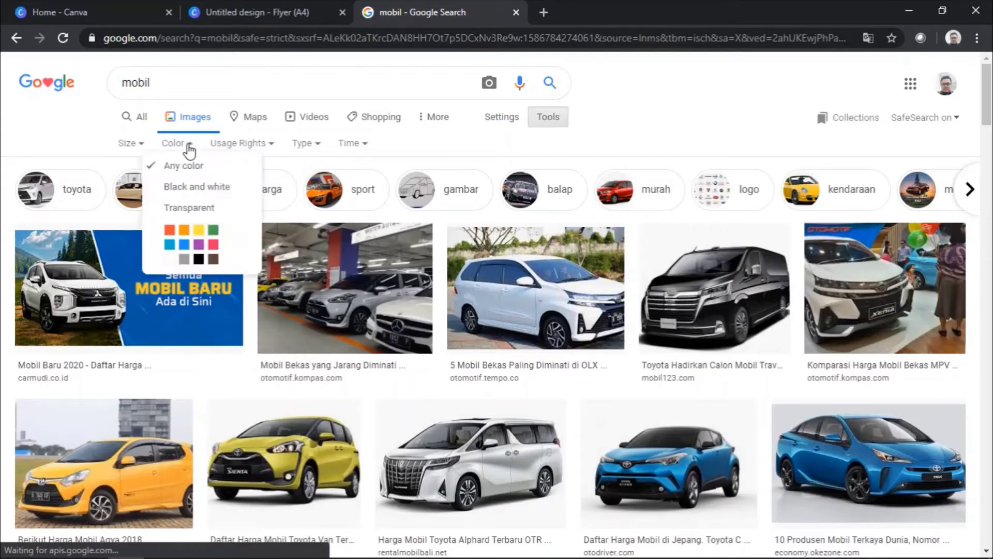
{"action": "left_click", "coordinate": [189, 207]}
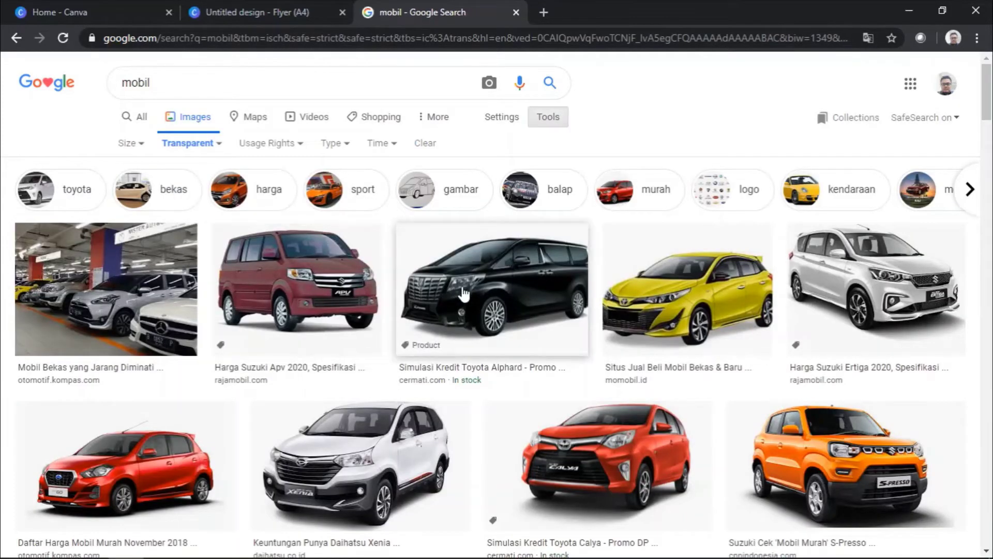
Step: Preview the red Suzuki APV image, open it in a new tab, then close that tab
{"action": "scroll", "coordinate": [463, 292], "scroll_direction": "down", "scroll_amount": 3}
{"action": "scroll", "coordinate": [605, 321], "scroll_direction": "up", "scroll_amount": 3}
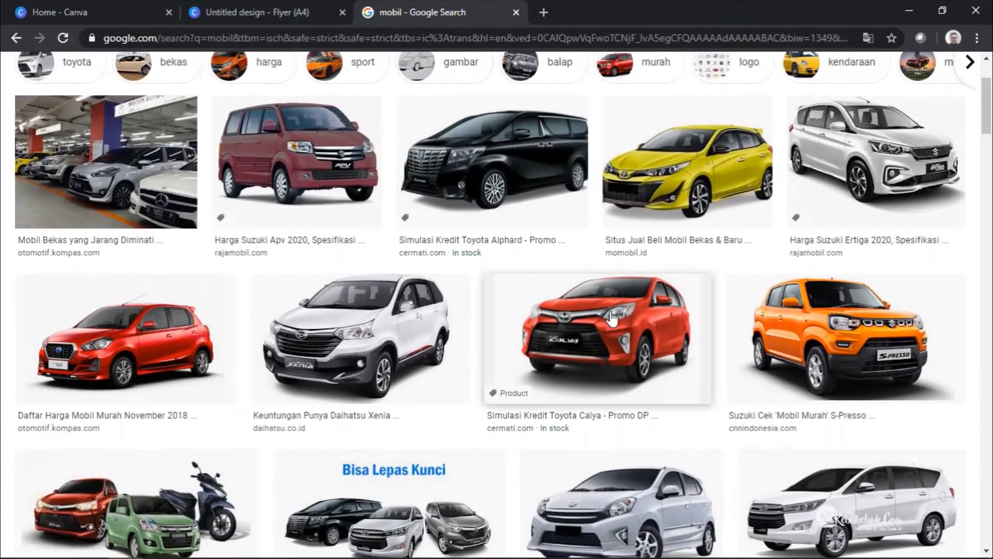
{"action": "left_click", "coordinate": [352, 292]}
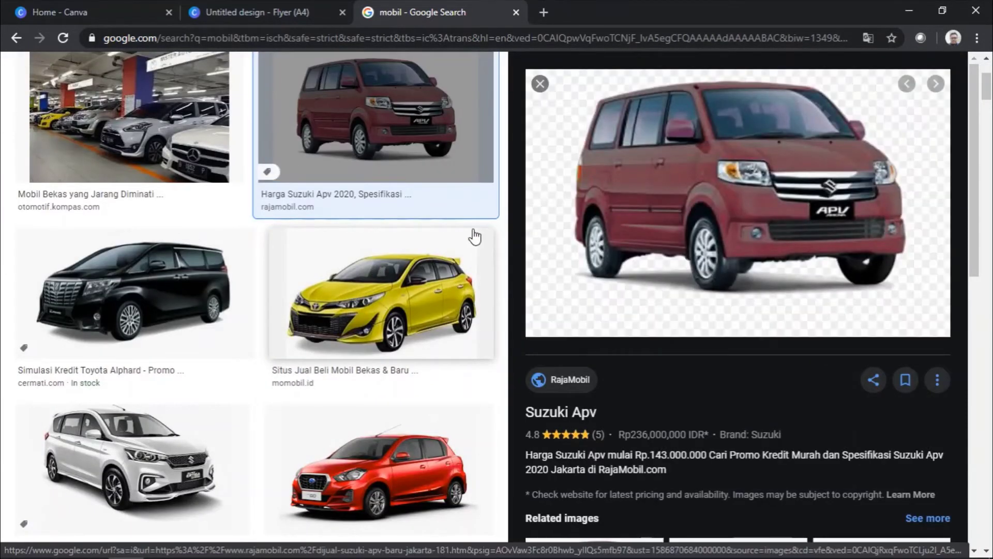
{"action": "scroll", "coordinate": [450, 197], "scroll_direction": "up", "scroll_amount": 3}
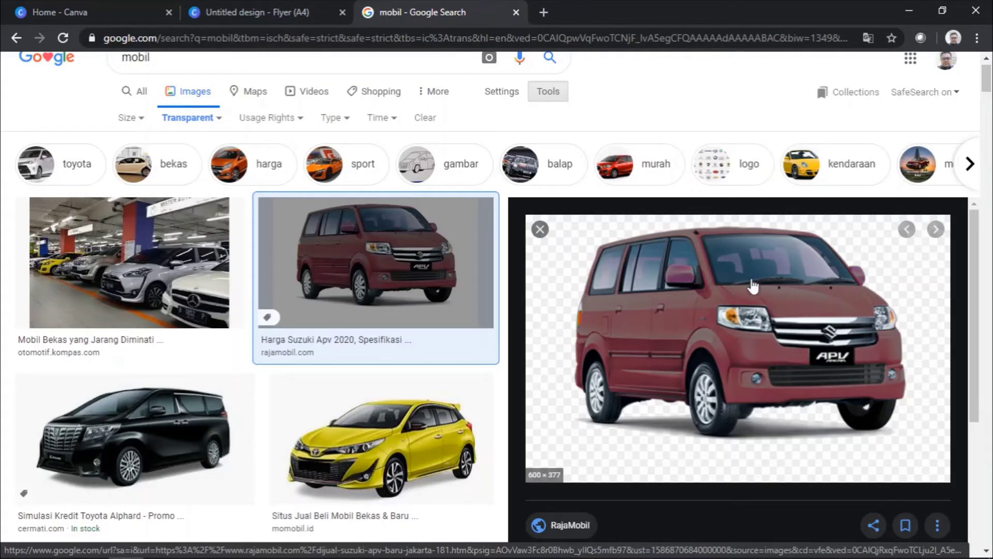
{"action": "right_click", "coordinate": [716, 282]}
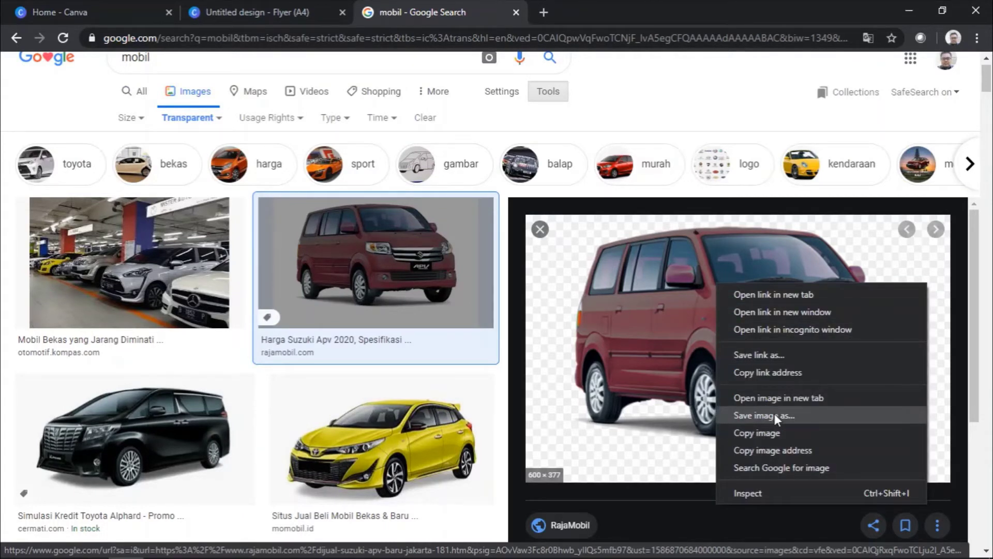
{"action": "left_click", "coordinate": [678, 299]}
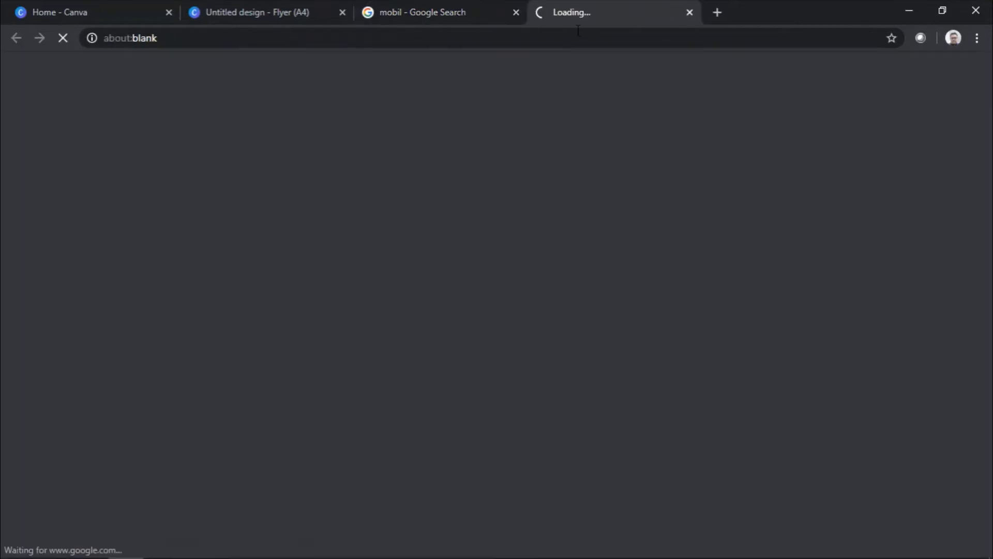
{"action": "left_click", "coordinate": [690, 12]}
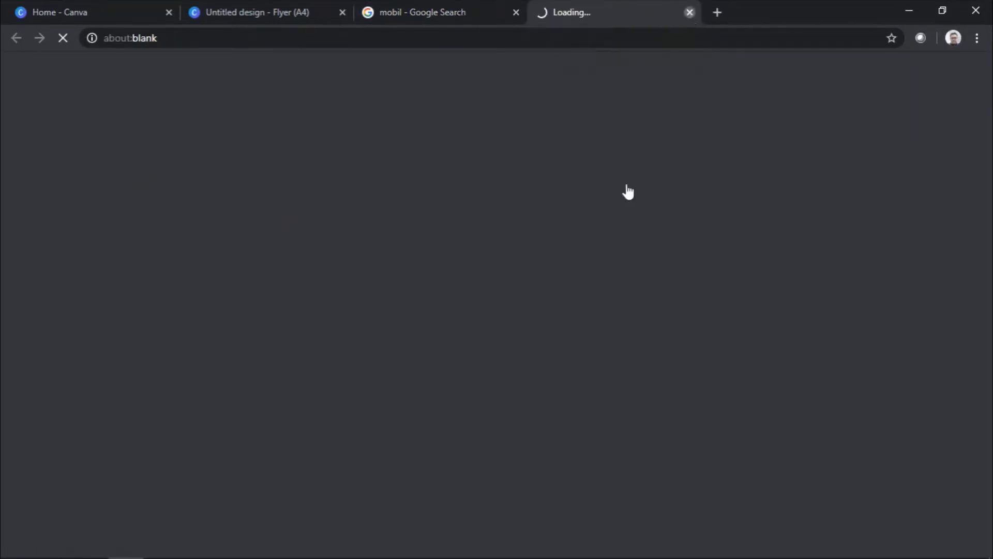
{"action": "left_click", "coordinate": [256, 12]}
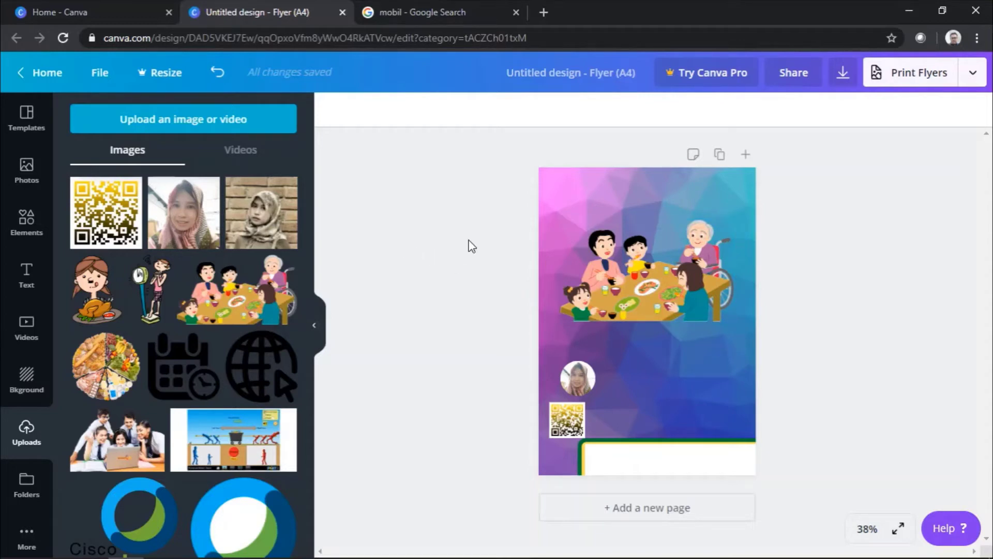
Step: Show the Text panel and browse its font combinations list, returning to the top
{"action": "left_click", "coordinate": [28, 280]}
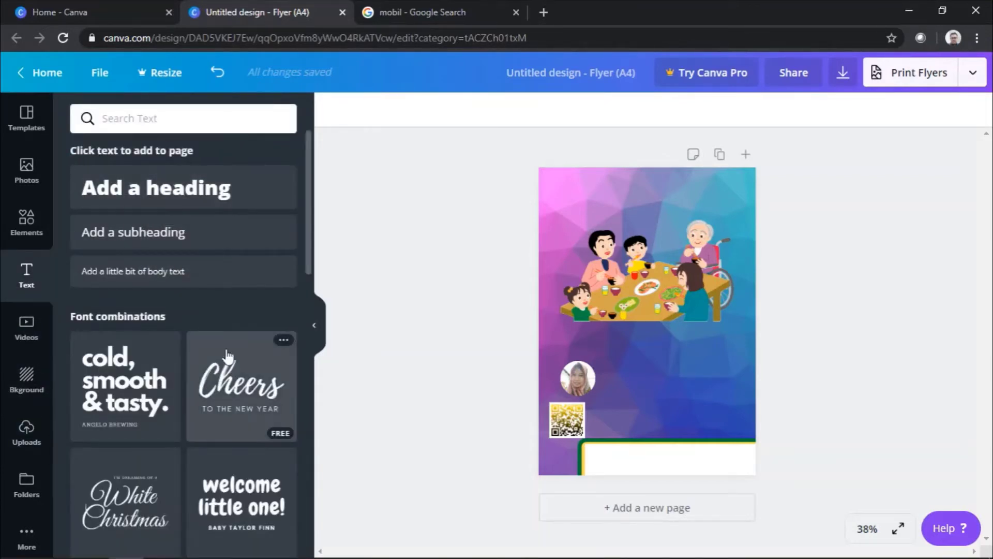
{"action": "scroll", "coordinate": [217, 368], "scroll_direction": "down", "scroll_amount": 4}
{"action": "scroll", "coordinate": [226, 355], "scroll_direction": "up", "scroll_amount": 3}
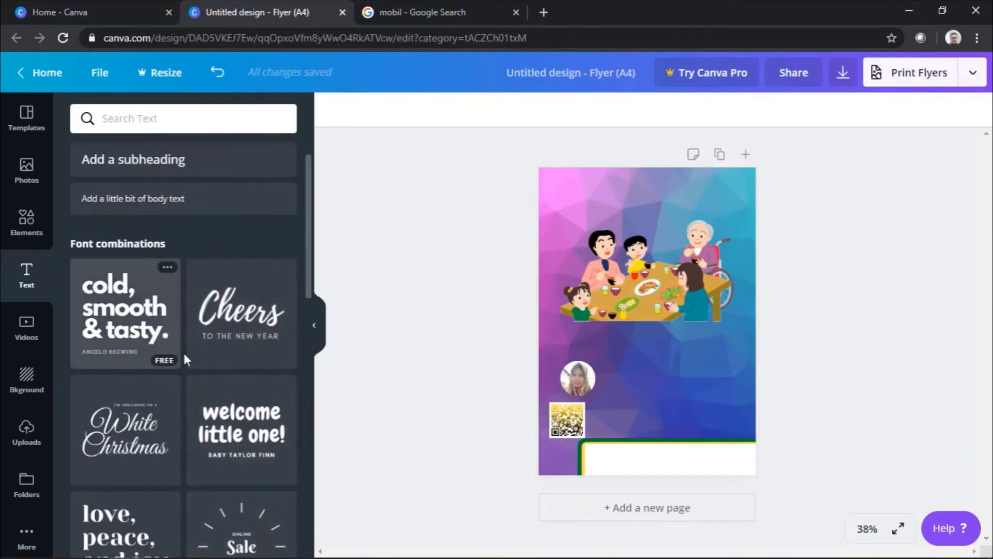
{"action": "scroll", "coordinate": [182, 350], "scroll_direction": "down", "scroll_amount": 5}
{"action": "scroll", "coordinate": [168, 359], "scroll_direction": "down", "scroll_amount": 2}
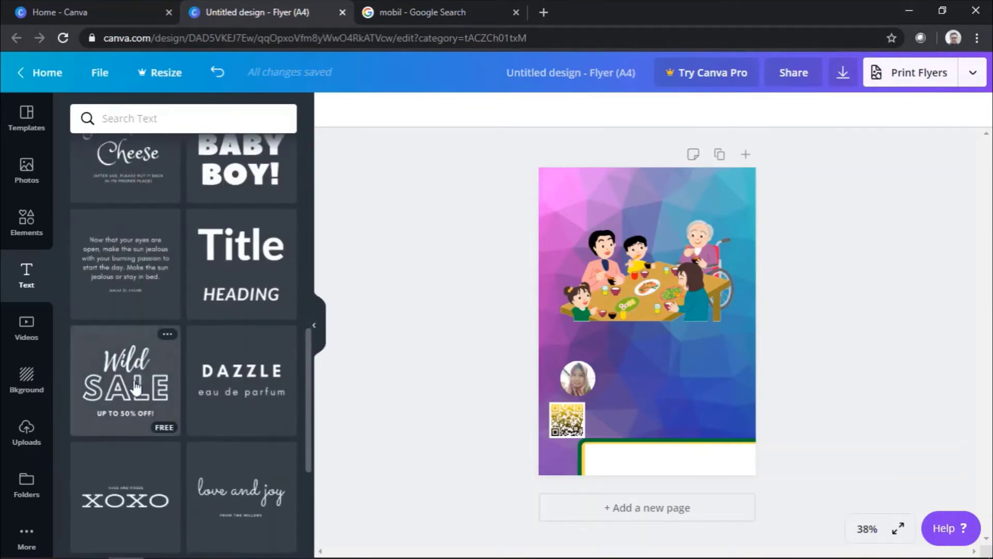
{"action": "scroll", "coordinate": [150, 310], "scroll_direction": "down", "scroll_amount": 4}
{"action": "scroll", "coordinate": [164, 399], "scroll_direction": "down", "scroll_amount": 10}
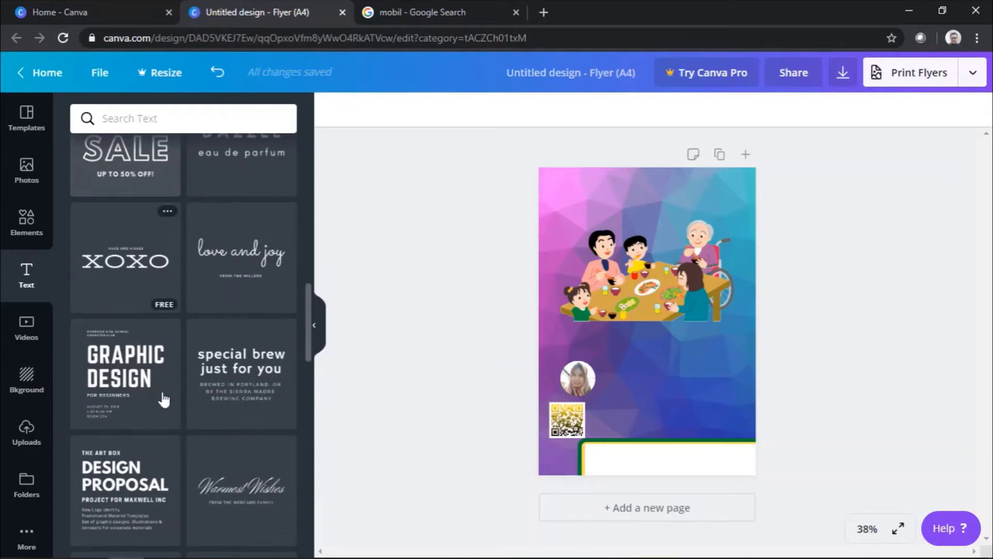
{"action": "scroll", "coordinate": [166, 356], "scroll_direction": "up", "scroll_amount": 10}
{"action": "scroll", "coordinate": [166, 359], "scroll_direction": "up", "scroll_amount": 15}
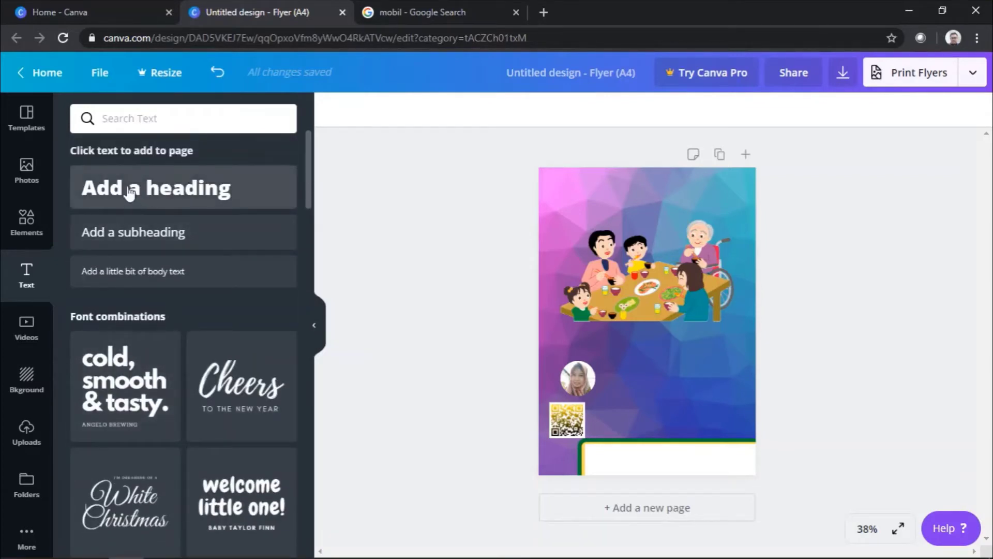
Step: Add a 'VCT BATCH 6 JABAR' heading near the flyer's bottom and widen its box leftward
{"action": "left_click", "coordinate": [168, 199]}
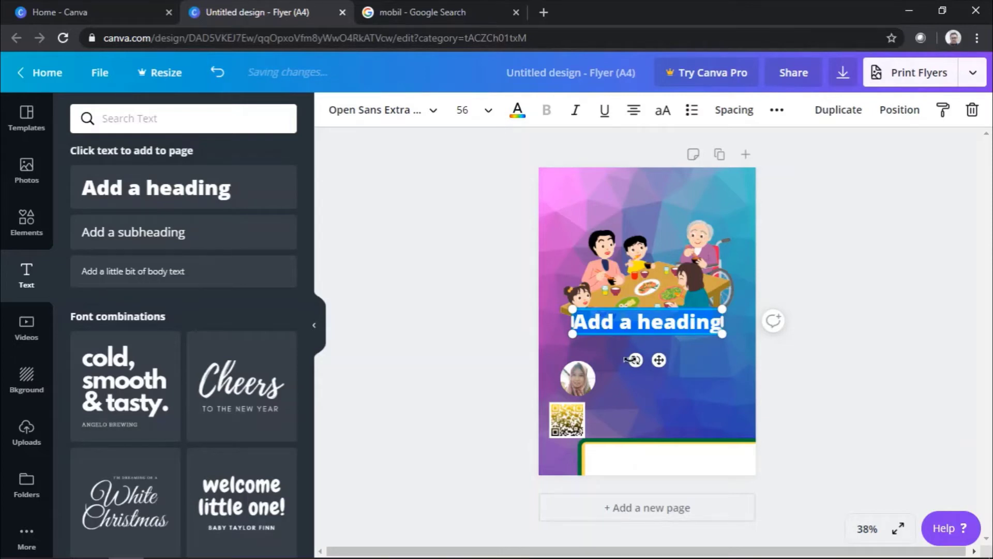
{"action": "left_click_drag", "start_coordinate": [662, 362], "coordinate": [685, 436]}
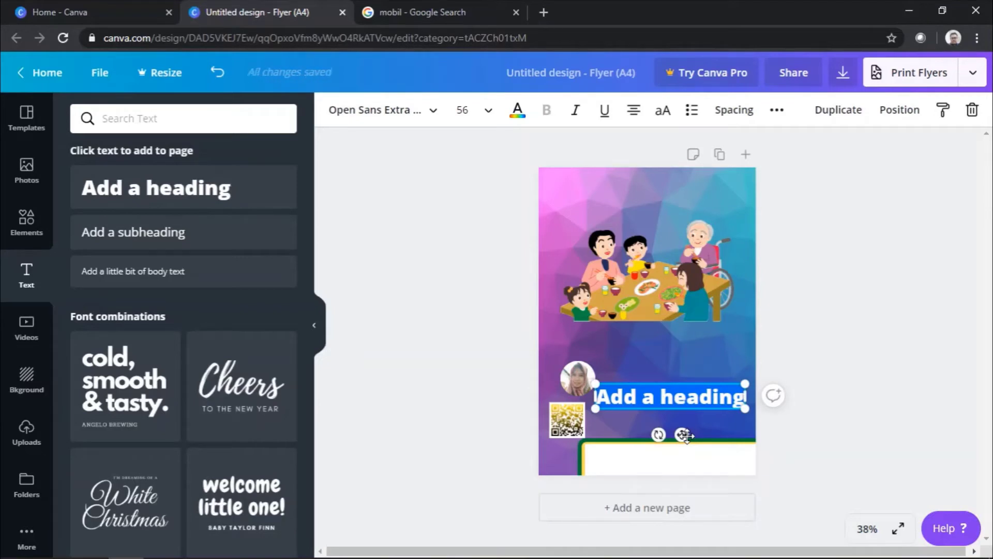
{"action": "type", "text": "M"}
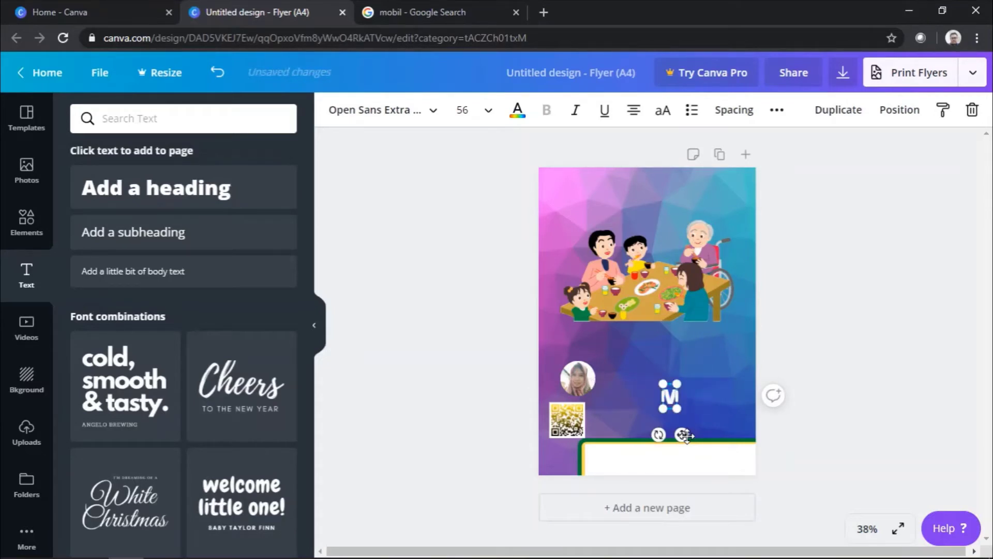
{"action": "type", "text": "CT"}
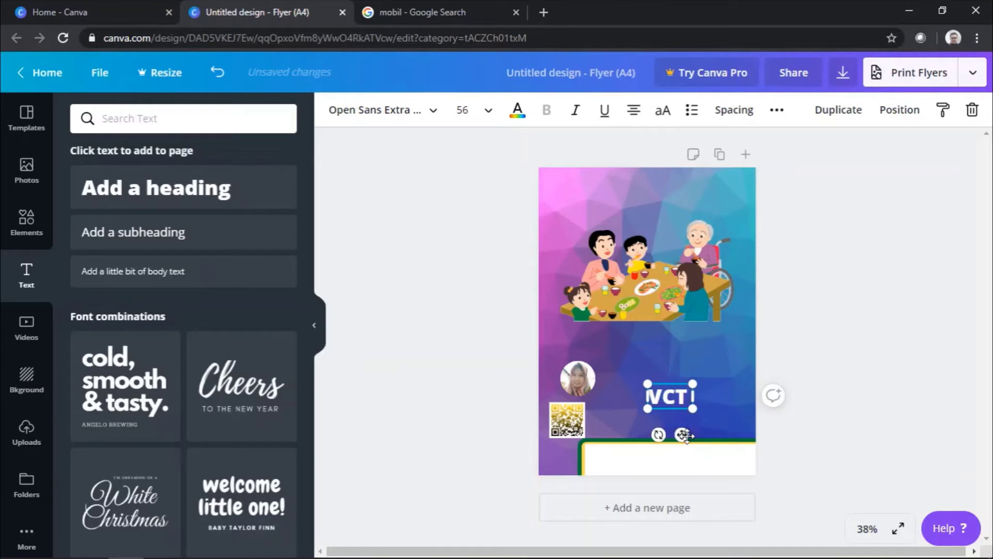
{"action": "type", "text": " BATCH"}
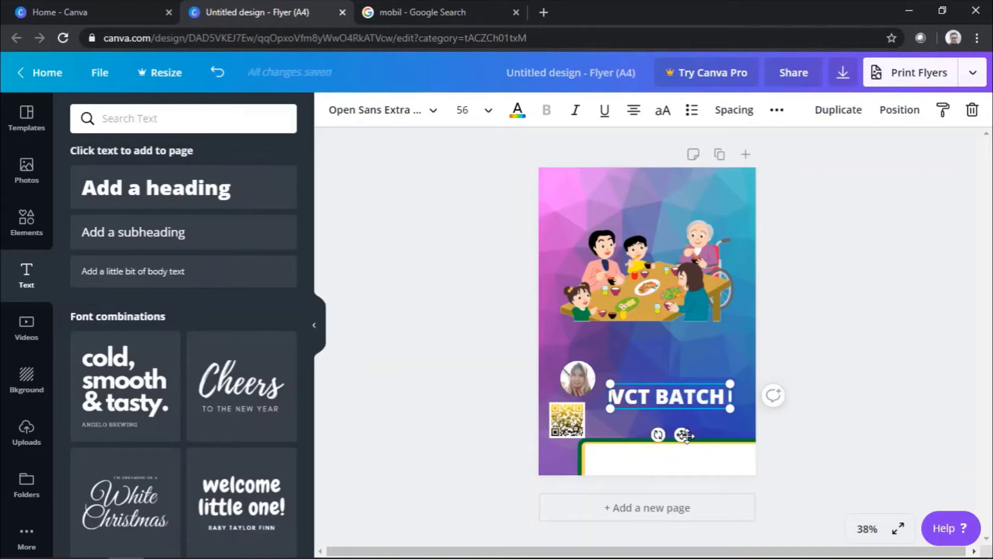
{"action": "key", "text": "Return"}
{"action": "type", "text": "^"}
{"action": "key", "text": "BackSpace"}
{"action": "key", "text": "BackSpace"}
{"action": "type", "text": "6"}
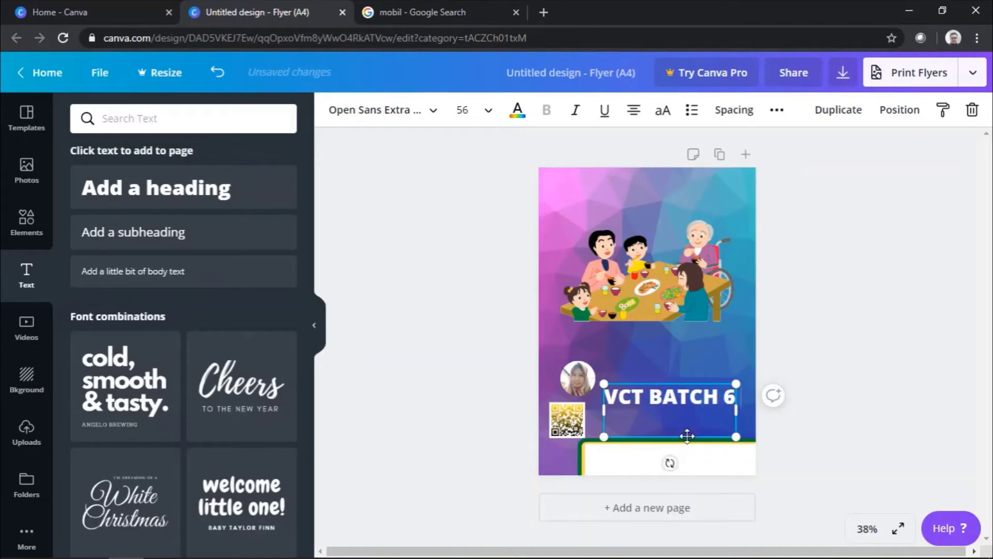
{"action": "key", "text": "Return"}
{"action": "type", "text": "JABAR"}
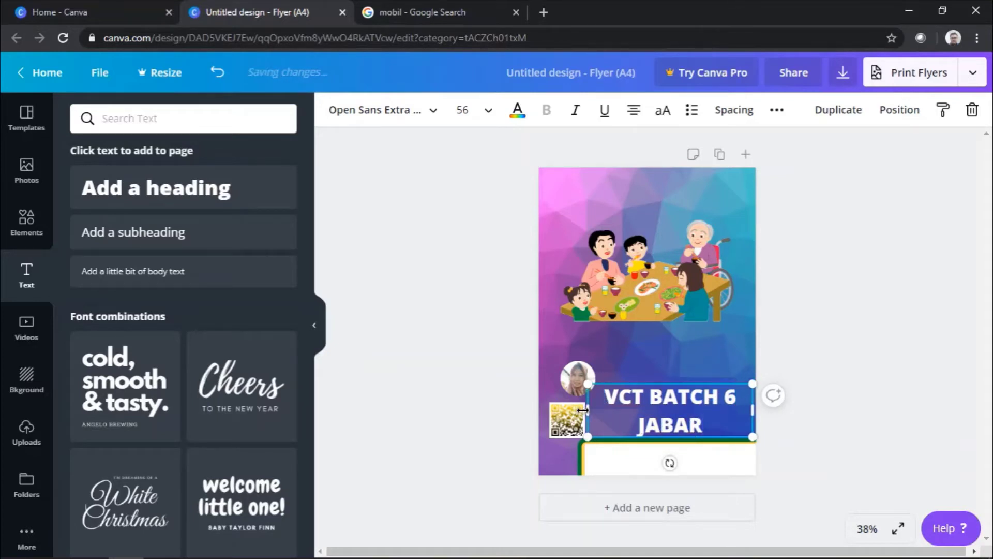
{"action": "left_click_drag", "start_coordinate": [574, 409], "coordinate": [328, 332]}
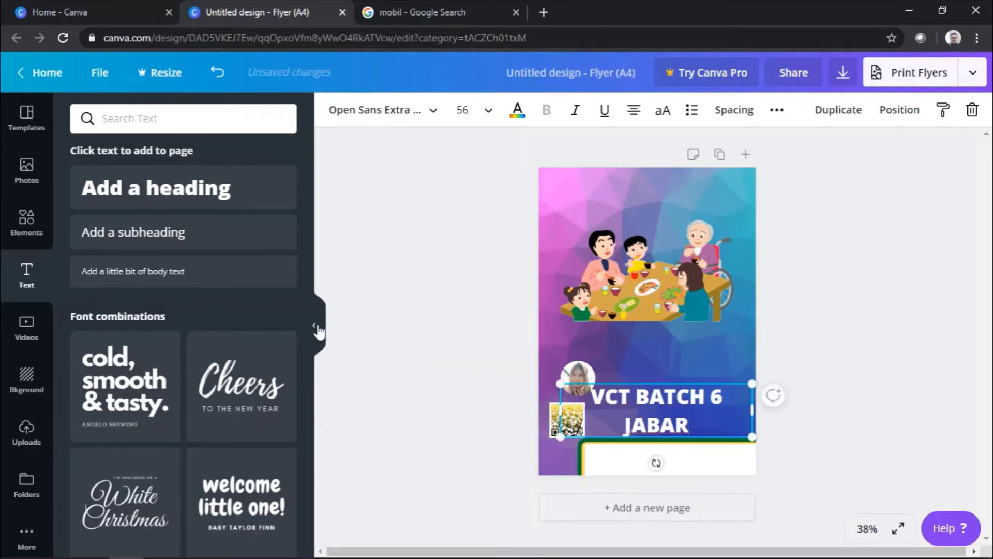
{"action": "left_click", "coordinate": [314, 324]}
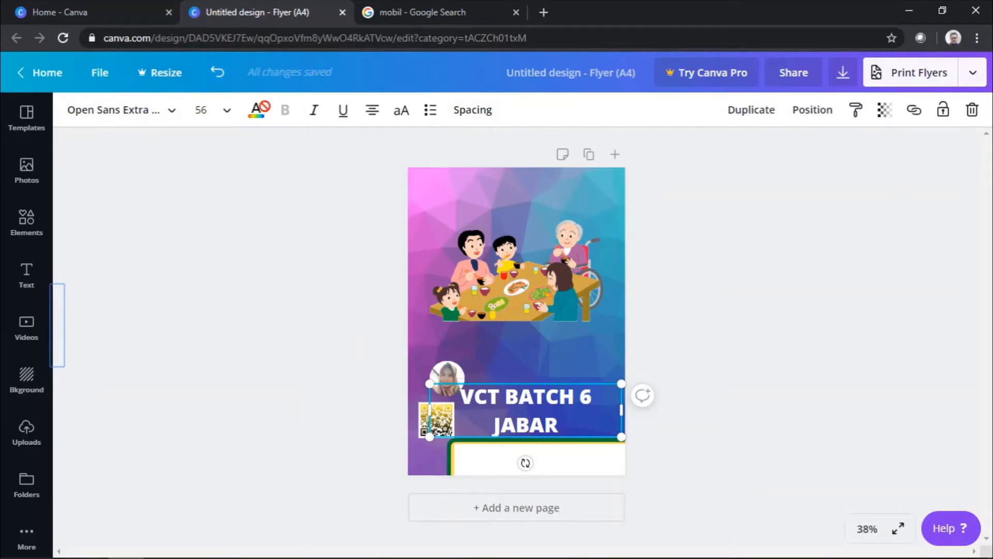
Step: Cycle through the title's alignment options and settle back on centred
{"action": "left_click", "coordinate": [373, 110]}
{"action": "left_click", "coordinate": [373, 111]}
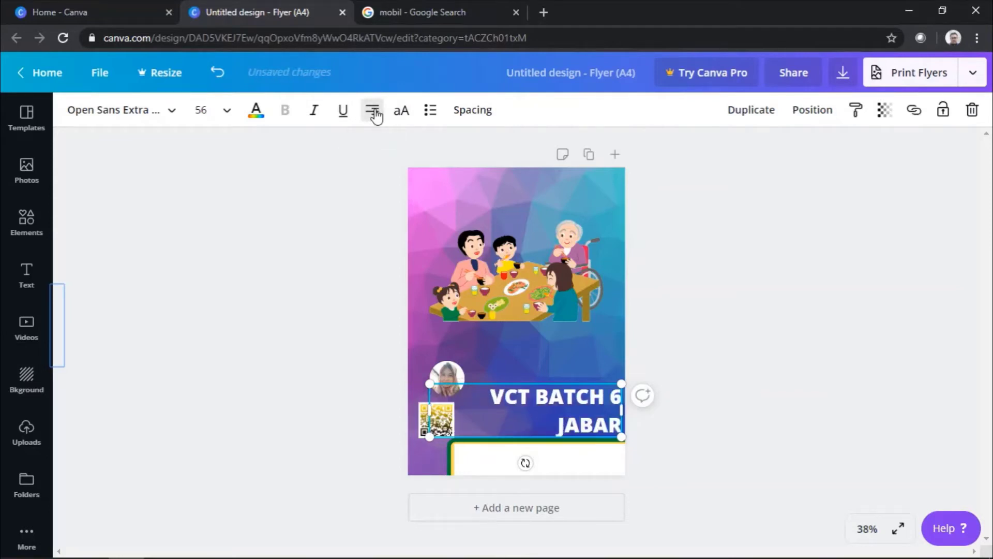
{"action": "left_click", "coordinate": [373, 111]}
{"action": "left_click", "coordinate": [373, 111]}
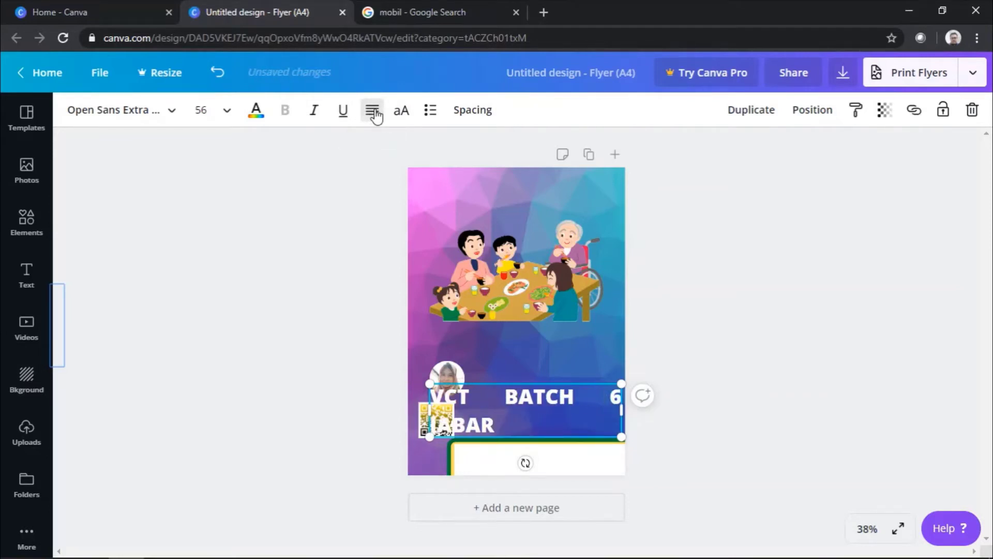
{"action": "left_click", "coordinate": [373, 111]}
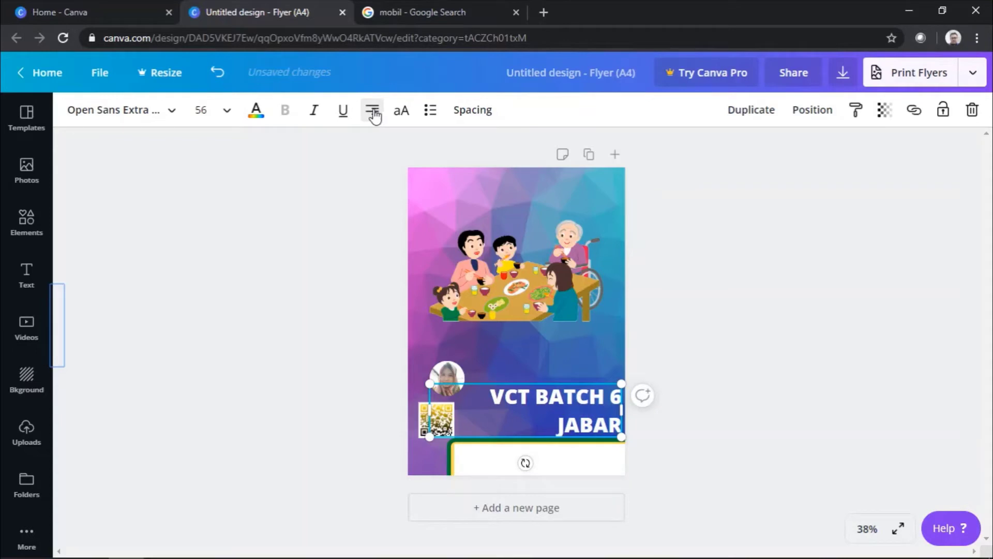
{"action": "left_click", "coordinate": [373, 111]}
{"action": "left_click", "coordinate": [373, 110]}
{"action": "left_click", "coordinate": [373, 110]}
{"action": "left_click", "coordinate": [373, 111]}
{"action": "left_click", "coordinate": [373, 111]}
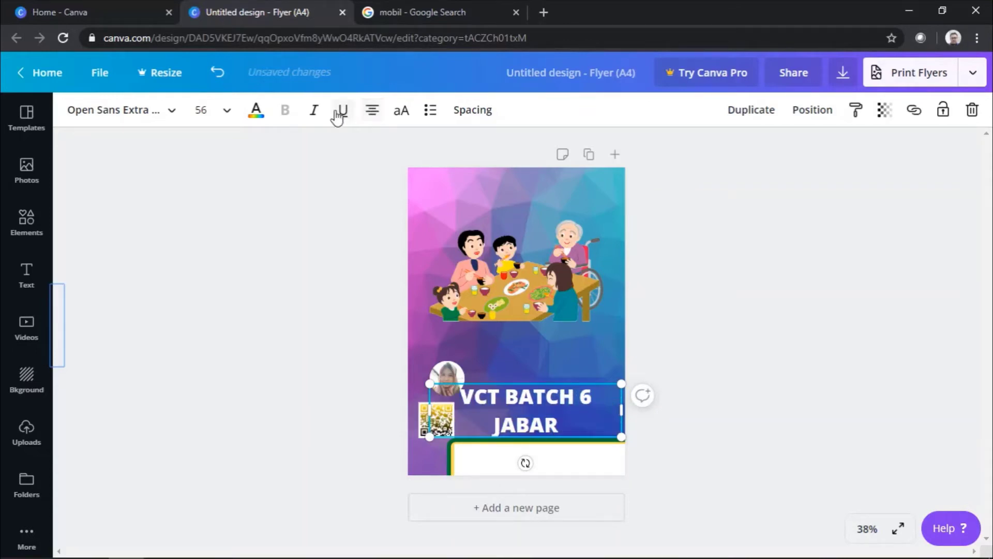
Step: Colour the title text yellow after briefly trying dark green
{"action": "left_click", "coordinate": [256, 111]}
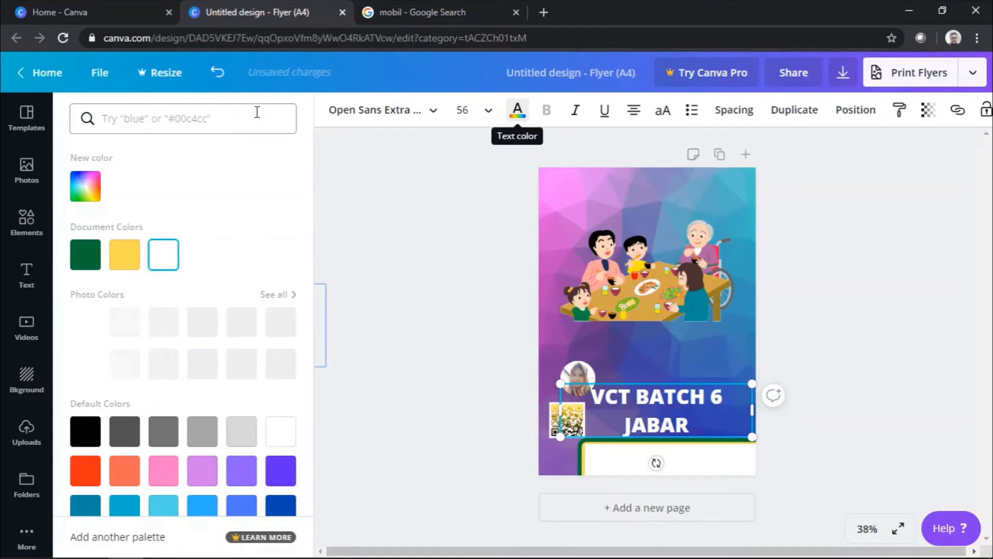
{"action": "left_click", "coordinate": [95, 253]}
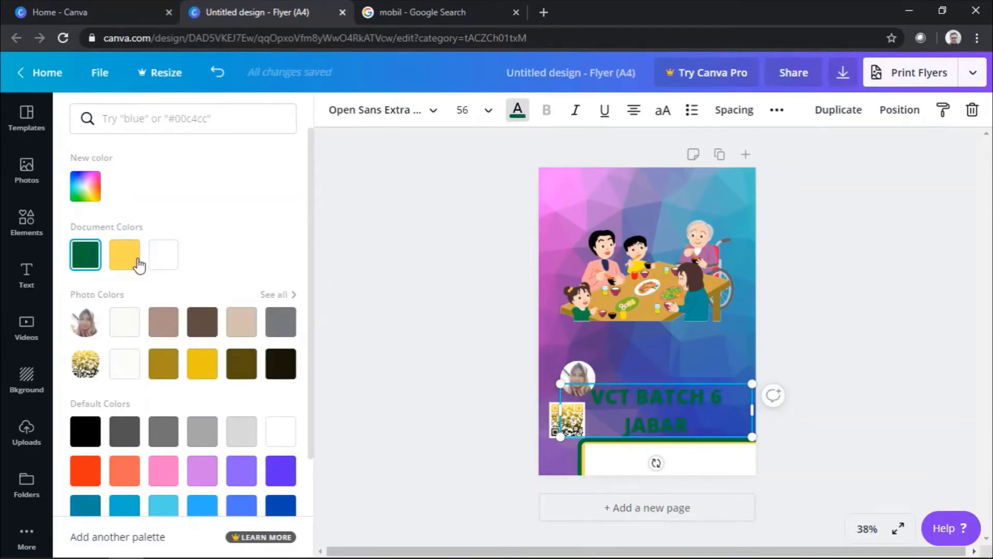
{"action": "left_click", "coordinate": [201, 370]}
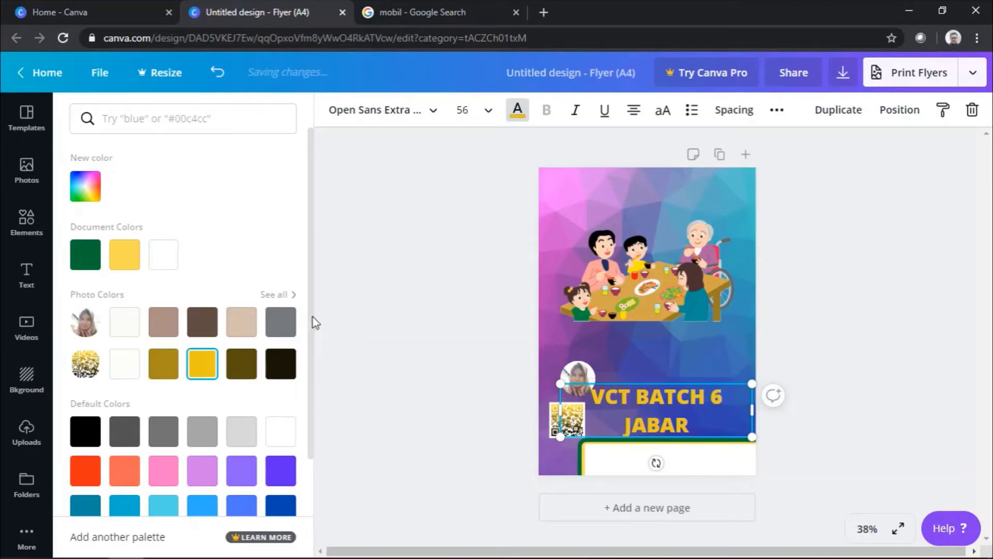
{"action": "left_click", "coordinate": [400, 110]}
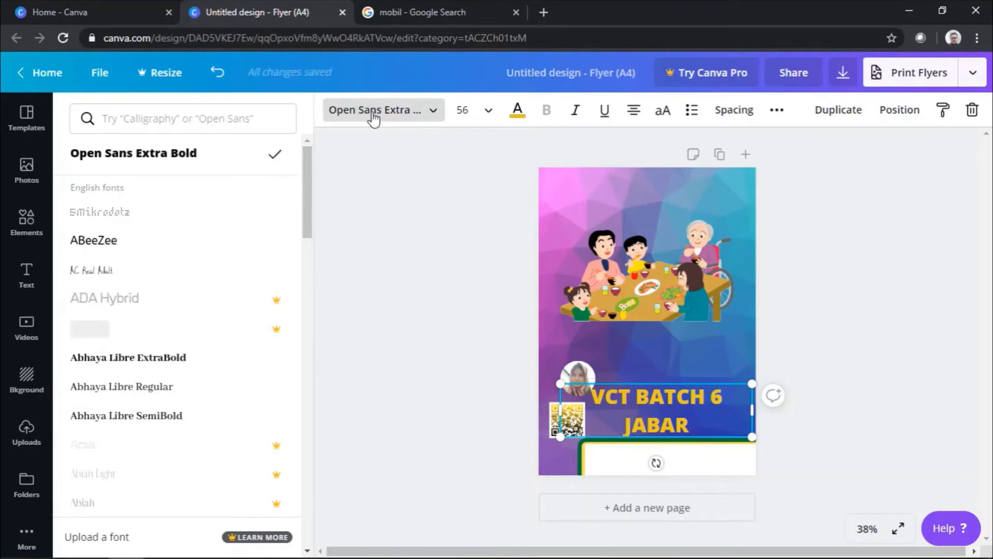
Step: Replace the title's Open Sans Extra Bold font with Adigiana Toybox
{"action": "scroll", "coordinate": [129, 243], "scroll_direction": "down", "scroll_amount": 10}
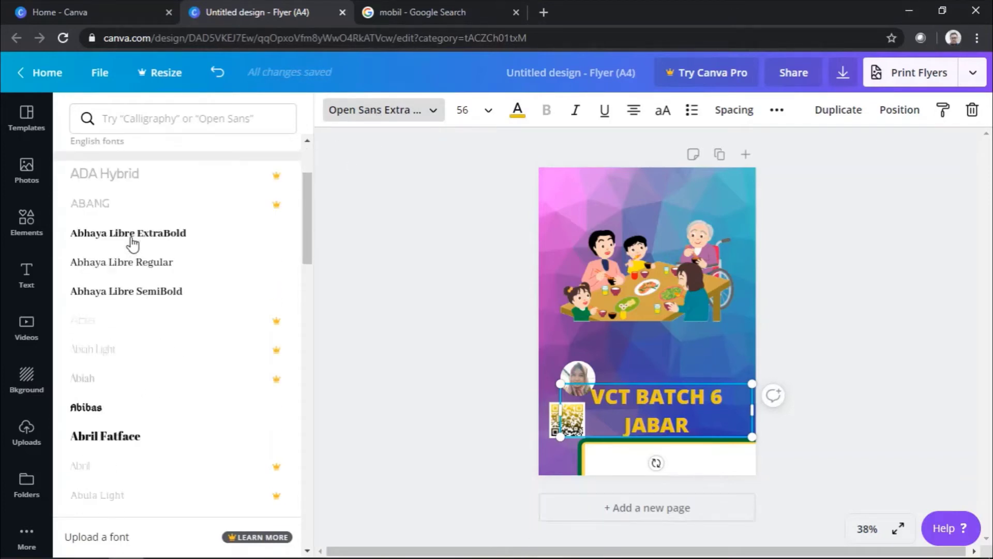
{"action": "scroll", "coordinate": [132, 244], "scroll_direction": "down", "scroll_amount": 3}
{"action": "scroll", "coordinate": [131, 244], "scroll_direction": "up", "scroll_amount": 7}
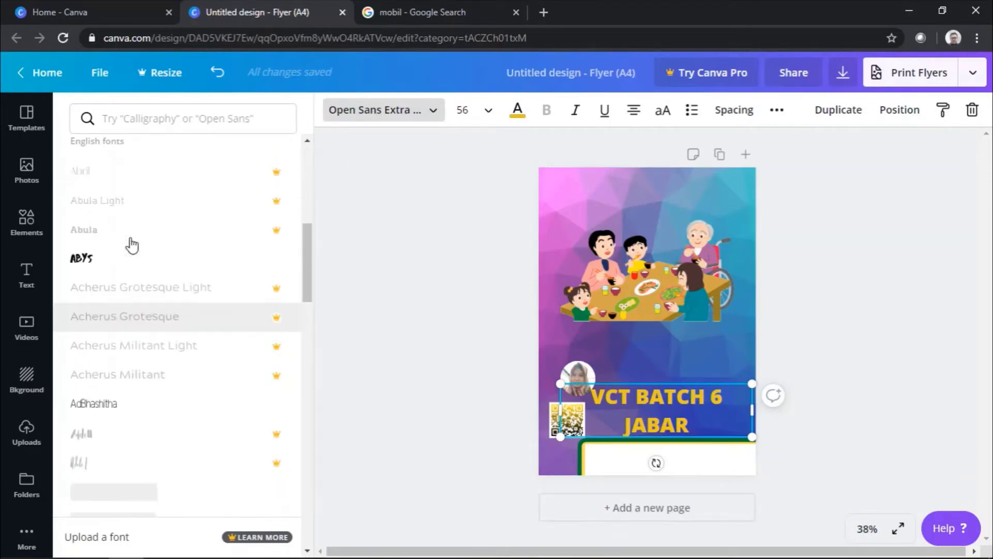
{"action": "scroll", "coordinate": [132, 245], "scroll_direction": "up", "scroll_amount": 5}
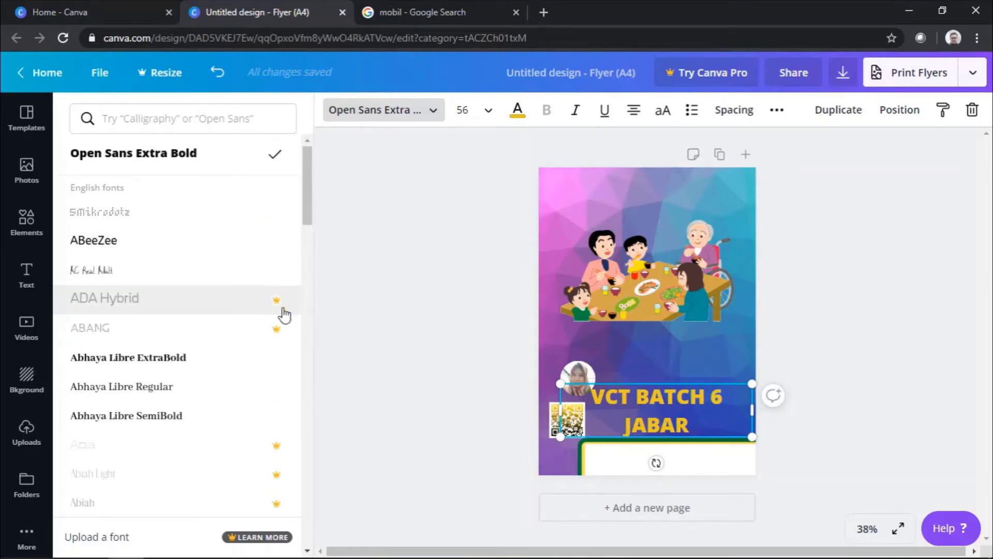
{"action": "scroll", "coordinate": [279, 336], "scroll_direction": "down", "scroll_amount": 3}
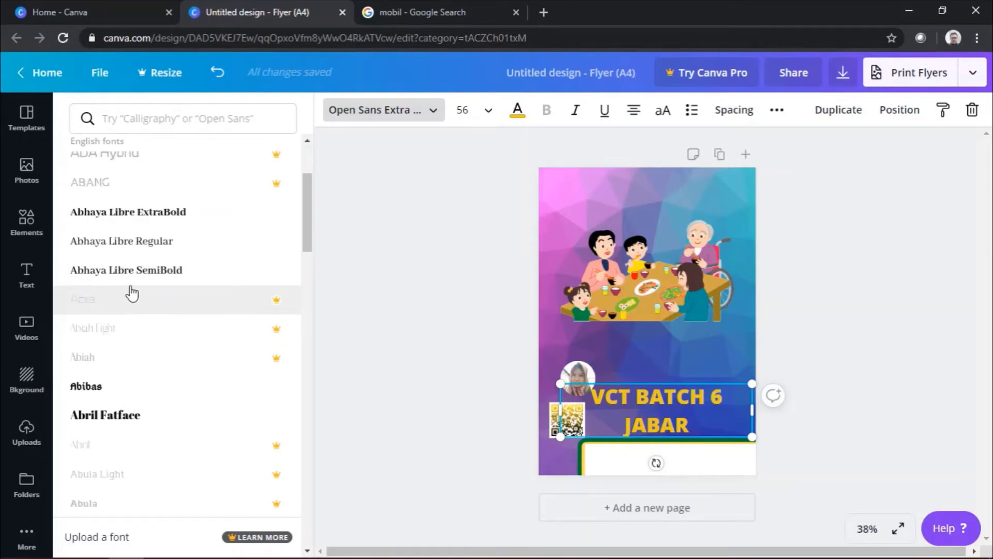
{"action": "scroll", "coordinate": [130, 291], "scroll_direction": "down", "scroll_amount": 10}
{"action": "scroll", "coordinate": [132, 292], "scroll_direction": "down", "scroll_amount": 2}
{"action": "scroll", "coordinate": [132, 292], "scroll_direction": "up", "scroll_amount": 2}
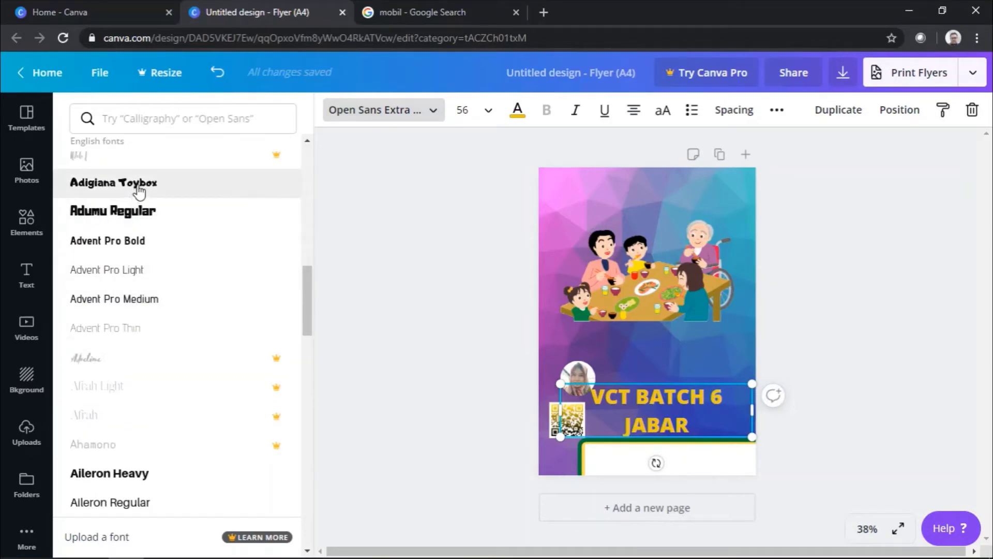
{"action": "left_click", "coordinate": [139, 192]}
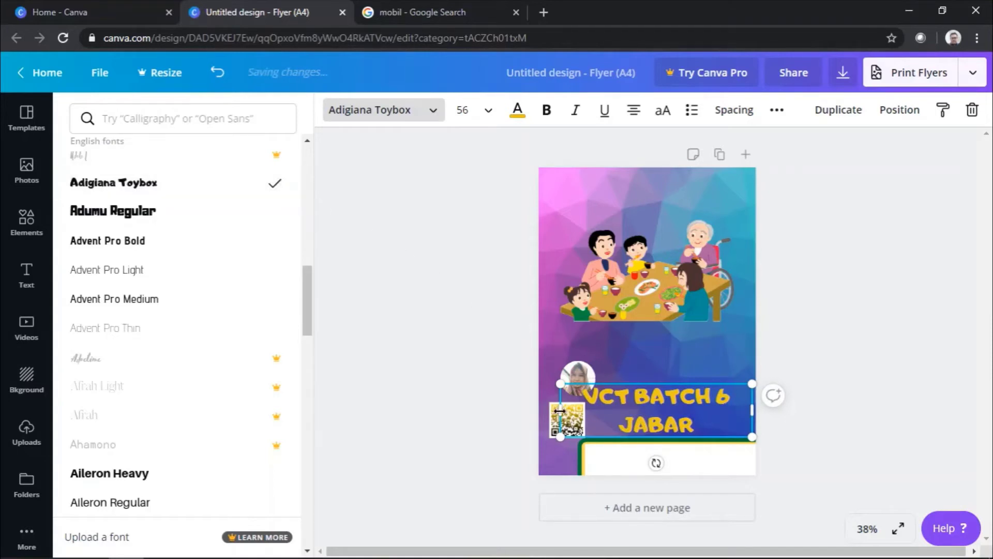
Step: Resize the title box and set the title text to size 48
{"action": "left_click_drag", "start_coordinate": [529, 410], "coordinate": [528, 409]}
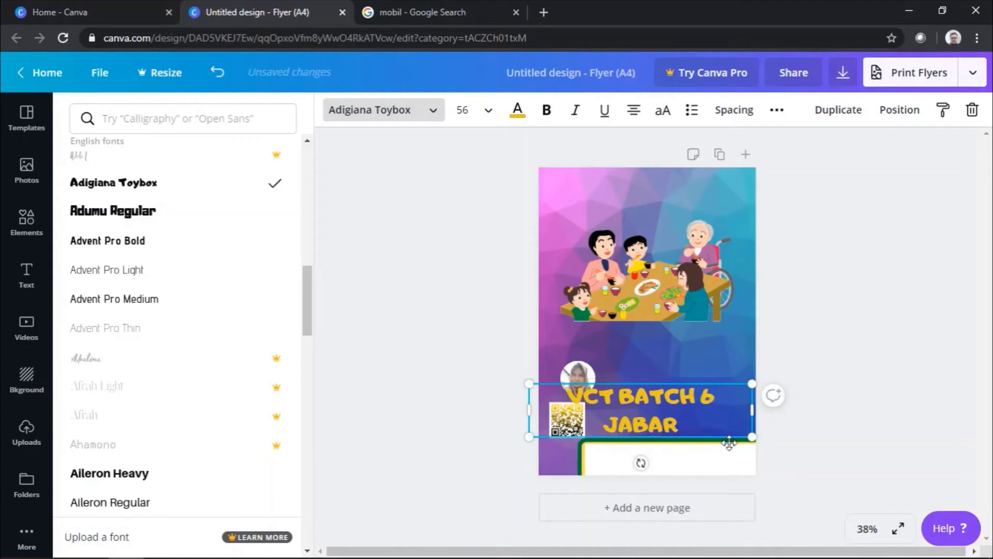
{"action": "left_click_drag", "start_coordinate": [749, 410], "coordinate": [749, 412]}
{"action": "double_click", "coordinate": [636, 402]}
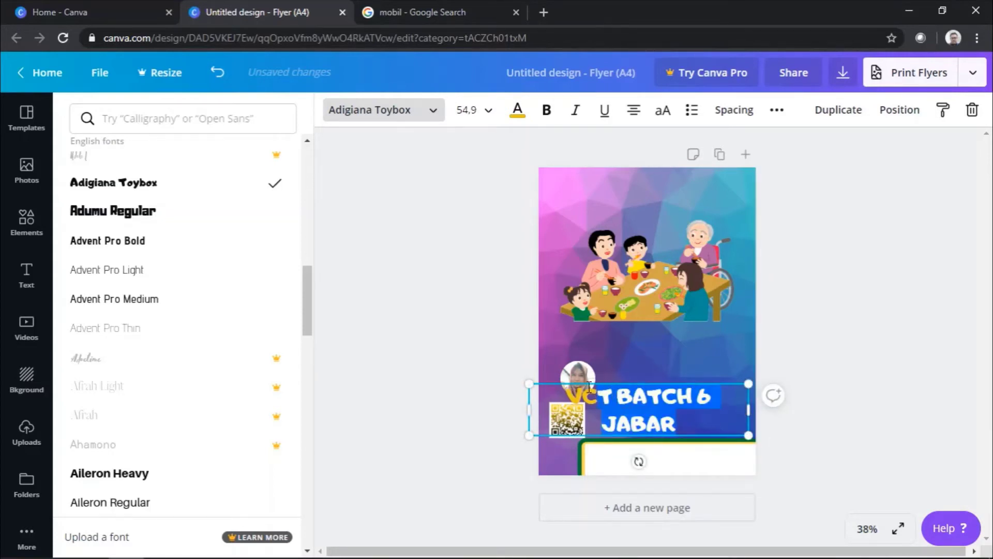
{"action": "left_click", "coordinate": [468, 109]}
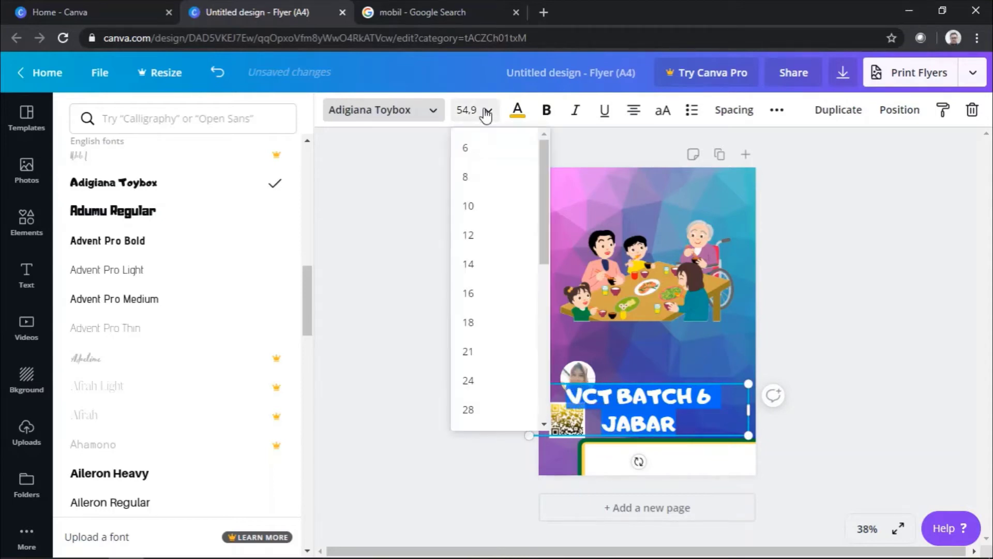
{"action": "scroll", "coordinate": [481, 394], "scroll_direction": "down", "scroll_amount": 3}
{"action": "left_click", "coordinate": [476, 380]}
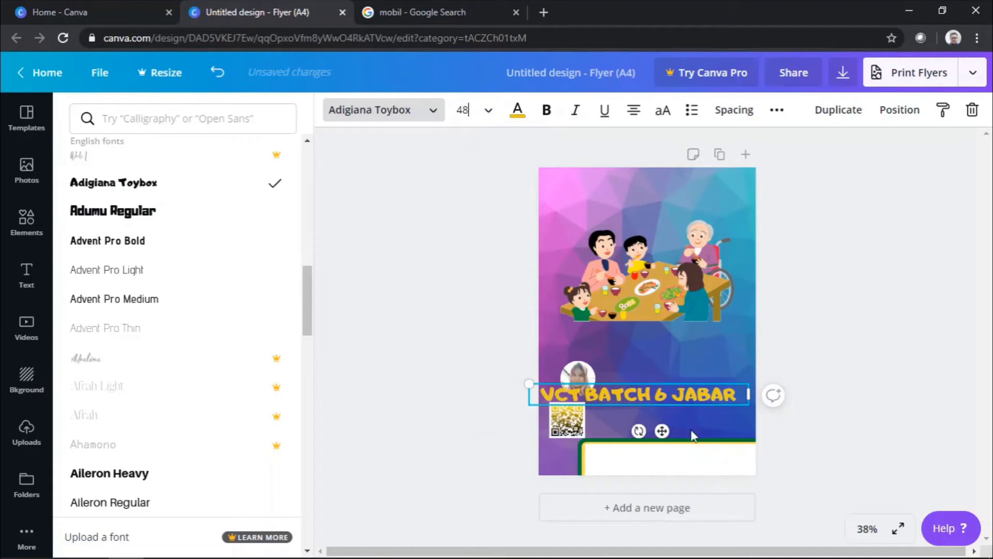
Step: Move the title onto the bottom white bar and scale it to 39 on one line
{"action": "left_click_drag", "start_coordinate": [665, 431], "coordinate": [676, 505]}
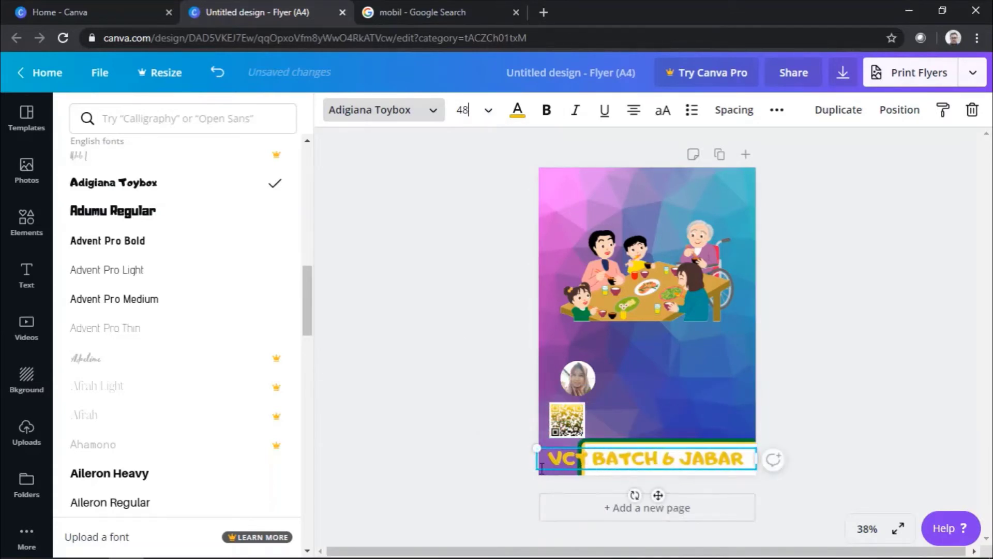
{"action": "left_click_drag", "start_coordinate": [536, 469], "coordinate": [579, 464]}
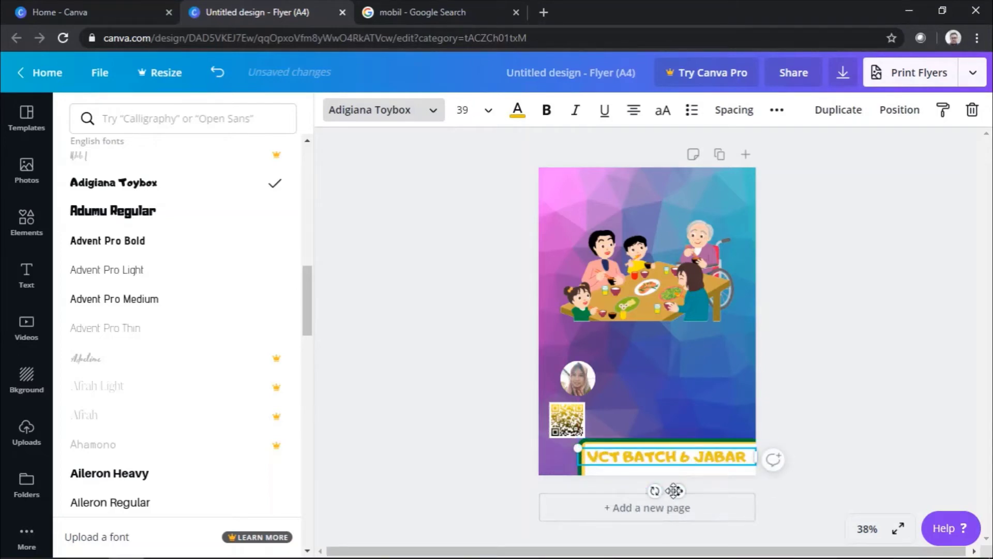
{"action": "left_click_drag", "start_coordinate": [678, 492], "coordinate": [681, 501]}
{"action": "left_click", "coordinate": [868, 311]}
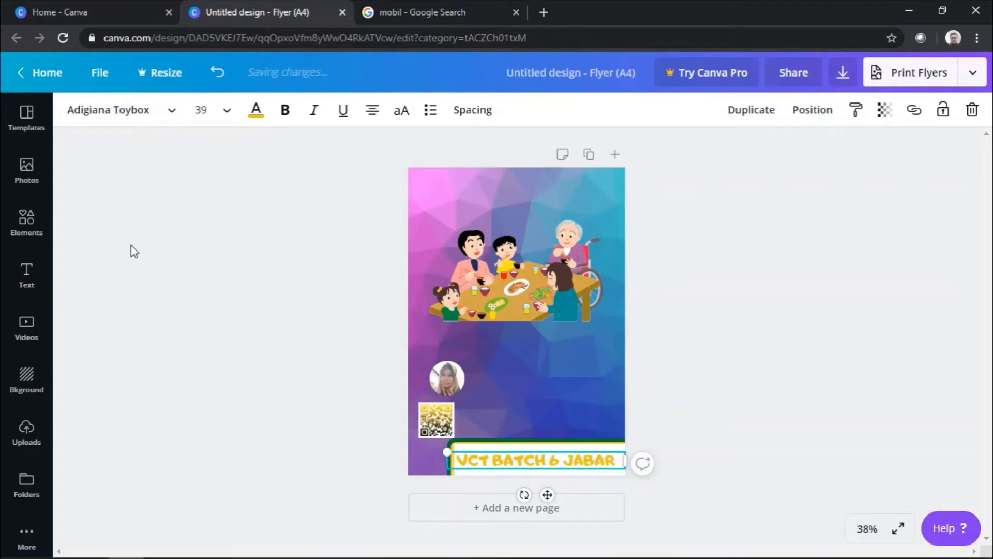
Step: Browse the Elements library of graphics
{"action": "left_click", "coordinate": [27, 222]}
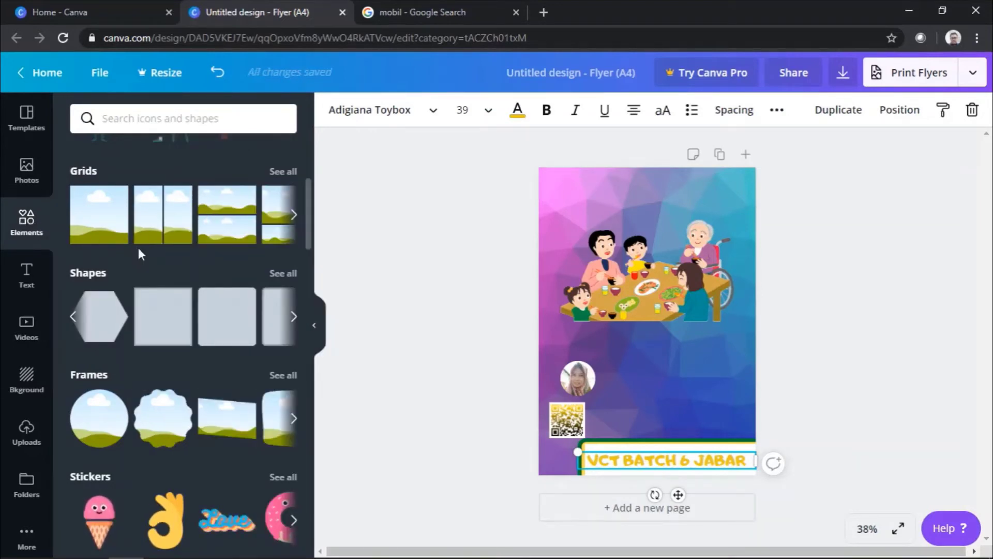
{"action": "scroll", "coordinate": [187, 272], "scroll_direction": "down", "scroll_amount": 20}
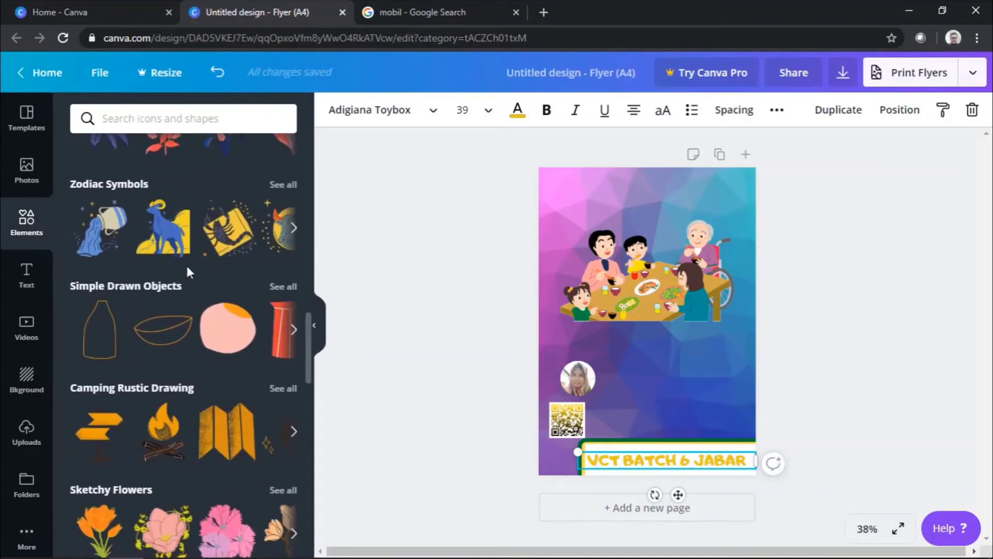
{"action": "scroll", "coordinate": [188, 269], "scroll_direction": "down", "scroll_amount": 4}
{"action": "scroll", "coordinate": [188, 271], "scroll_direction": "up", "scroll_amount": 15}
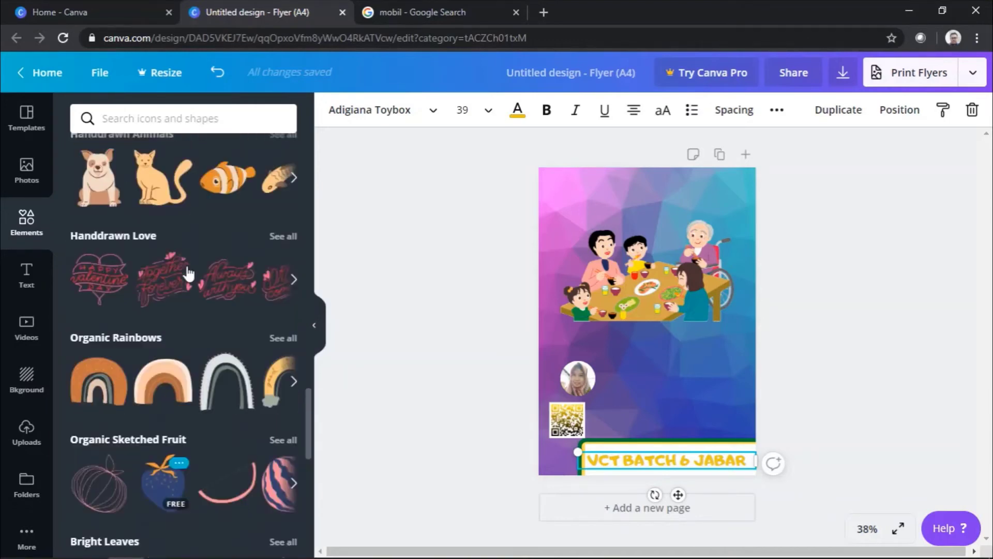
{"action": "scroll", "coordinate": [188, 274], "scroll_direction": "up", "scroll_amount": 15}
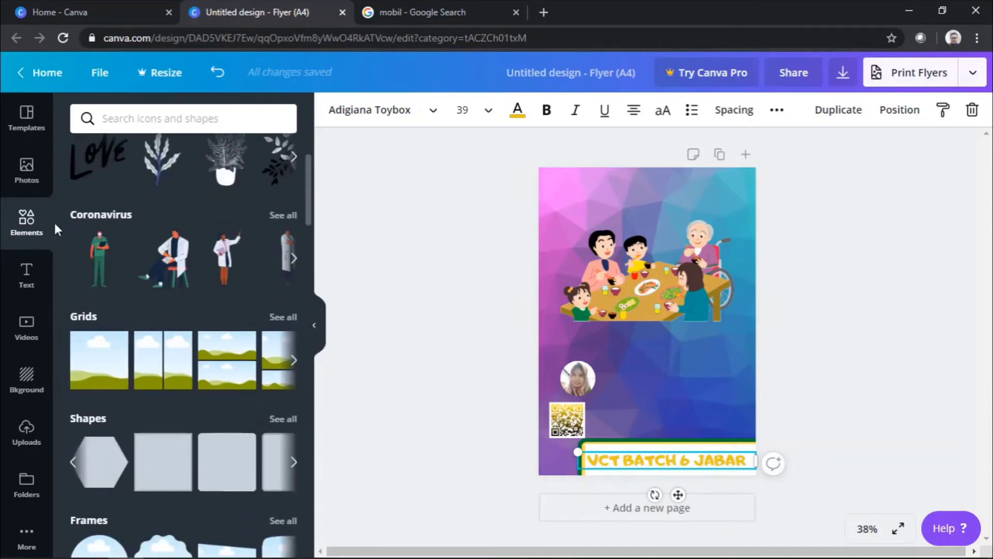
{"action": "scroll", "coordinate": [176, 262], "scroll_direction": "down", "scroll_amount": 17}
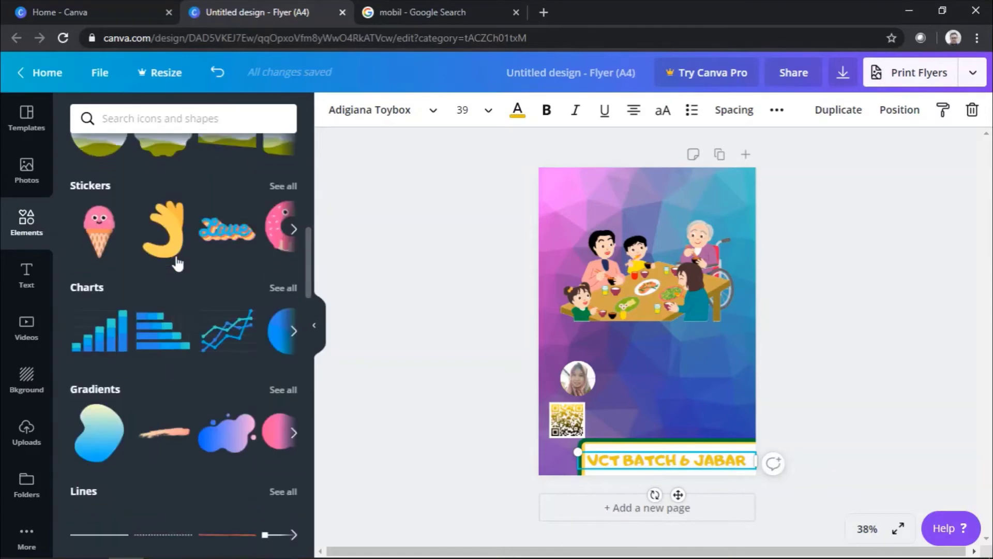
{"action": "scroll", "coordinate": [176, 259], "scroll_direction": "up", "scroll_amount": 7}
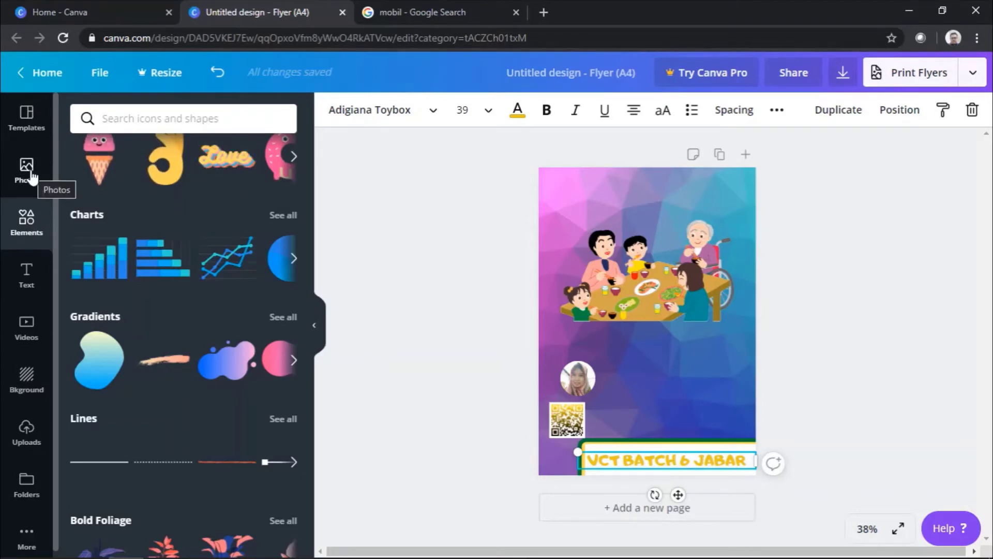
{"action": "left_click", "coordinate": [25, 234]}
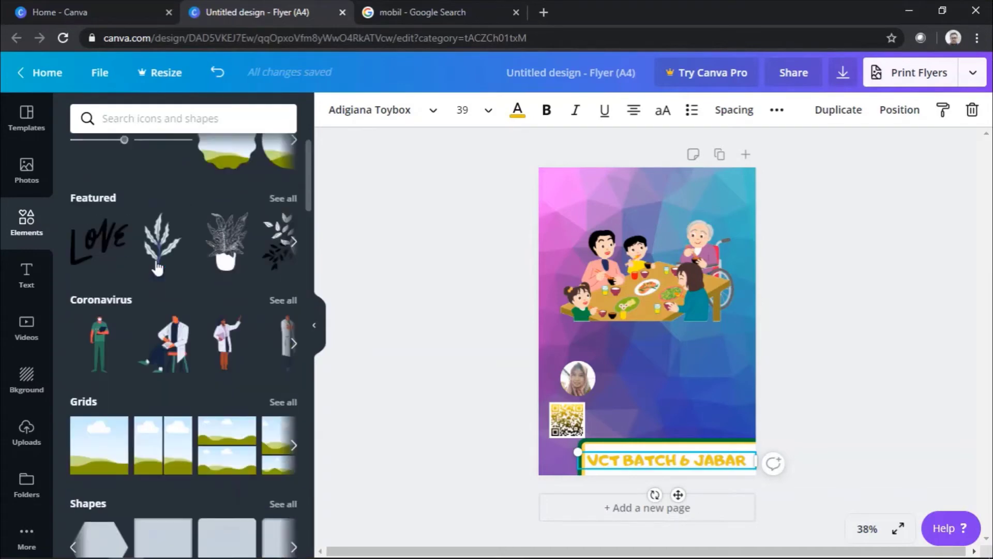
{"action": "scroll", "coordinate": [150, 259], "scroll_direction": "down", "scroll_amount": 5}
Step: Look through the Text, Background, Uploads and Elements panels, then hide the side panel
{"action": "left_click", "coordinate": [24, 277]}
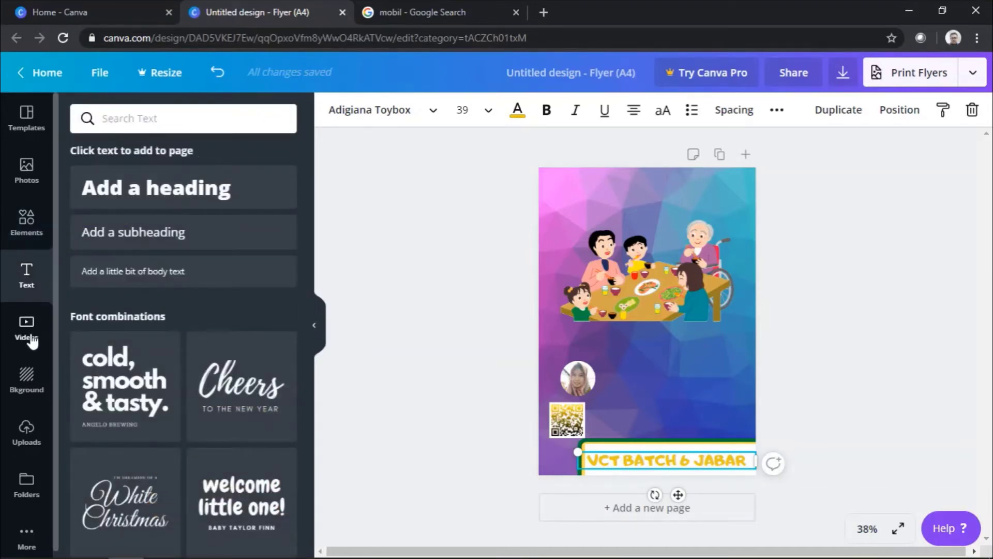
{"action": "left_click", "coordinate": [28, 377]}
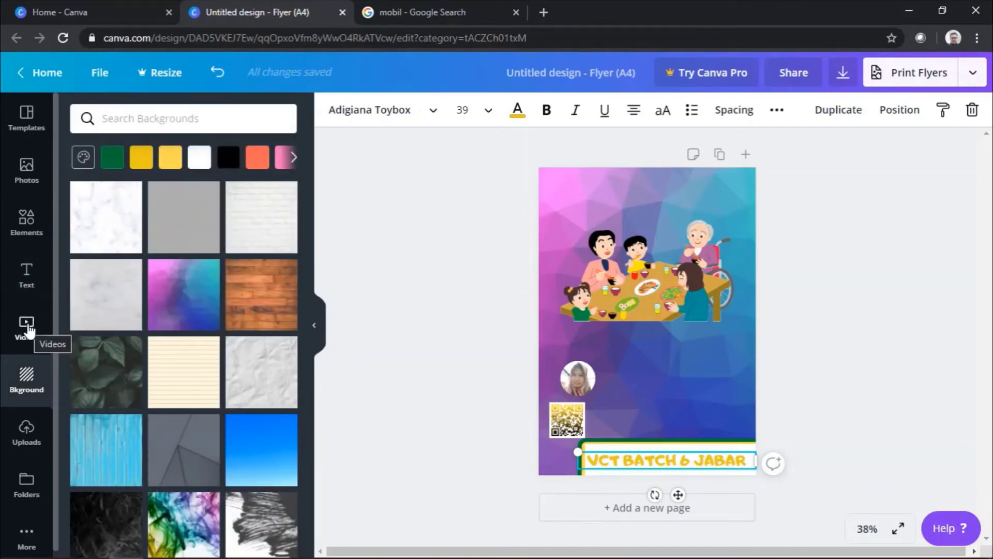
{"action": "left_click", "coordinate": [25, 439]}
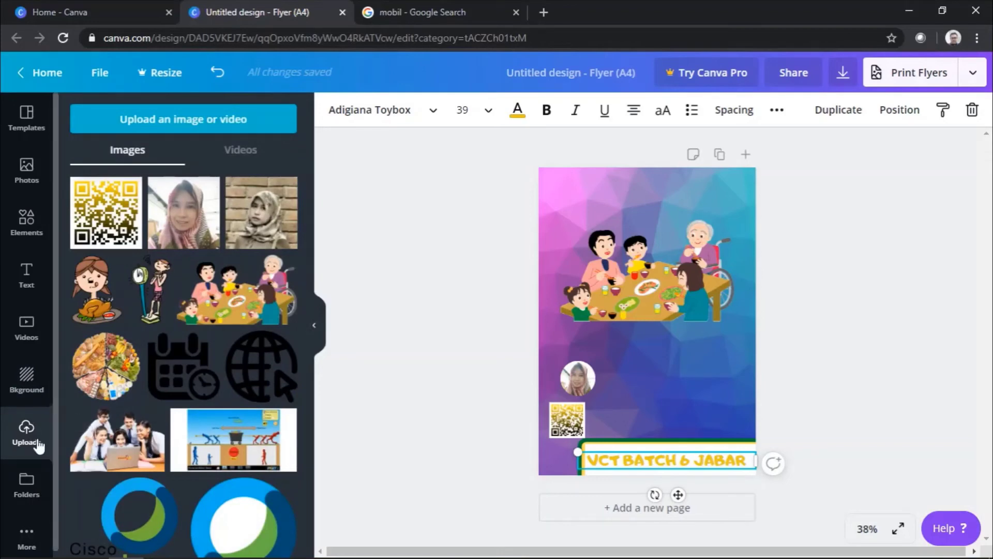
{"action": "left_click", "coordinate": [29, 271]}
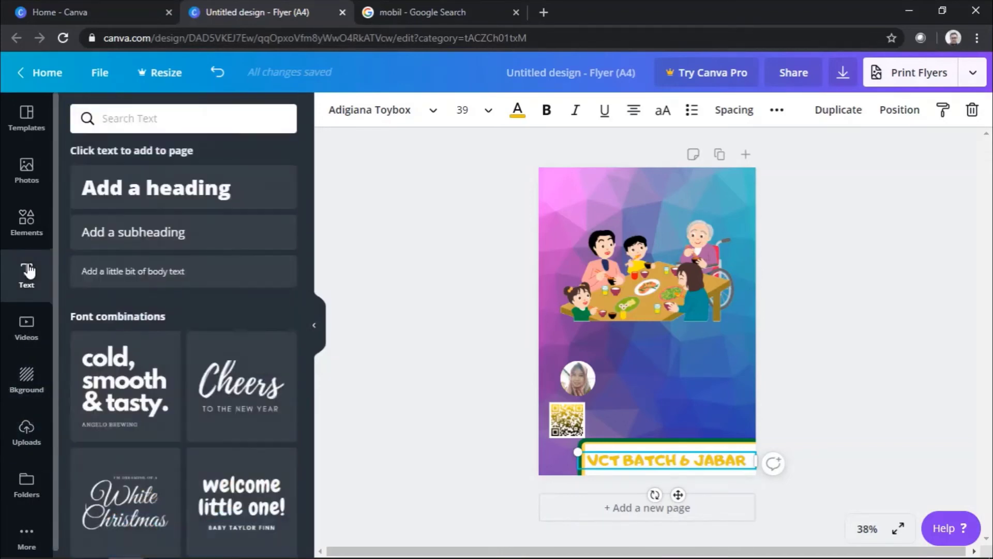
{"action": "left_click", "coordinate": [29, 234]}
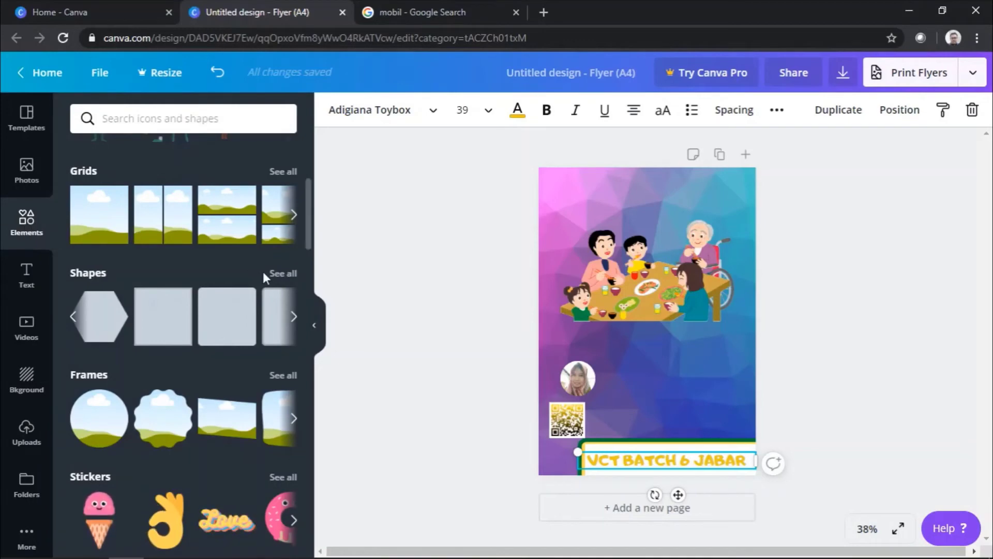
{"action": "scroll", "coordinate": [263, 272], "scroll_direction": "down", "scroll_amount": 15}
{"action": "scroll", "coordinate": [252, 279], "scroll_direction": "up", "scroll_amount": 4}
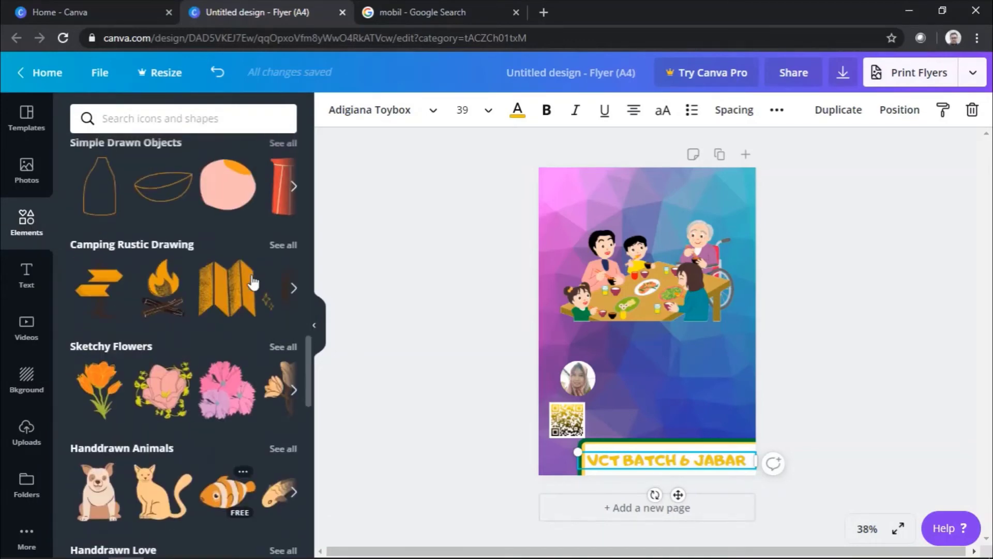
{"action": "scroll", "coordinate": [171, 262], "scroll_direction": "up", "scroll_amount": 7}
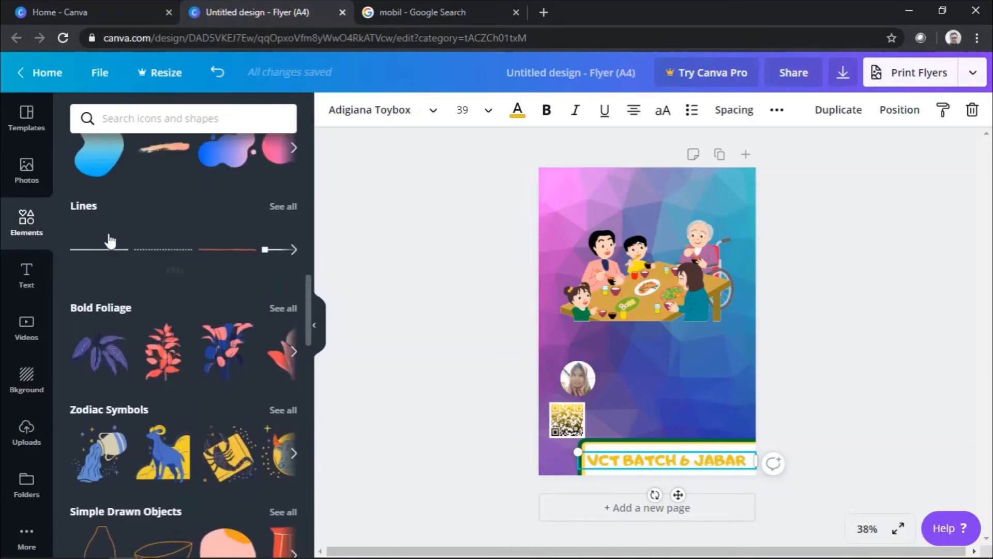
{"action": "scroll", "coordinate": [104, 246], "scroll_direction": "down", "scroll_amount": 1}
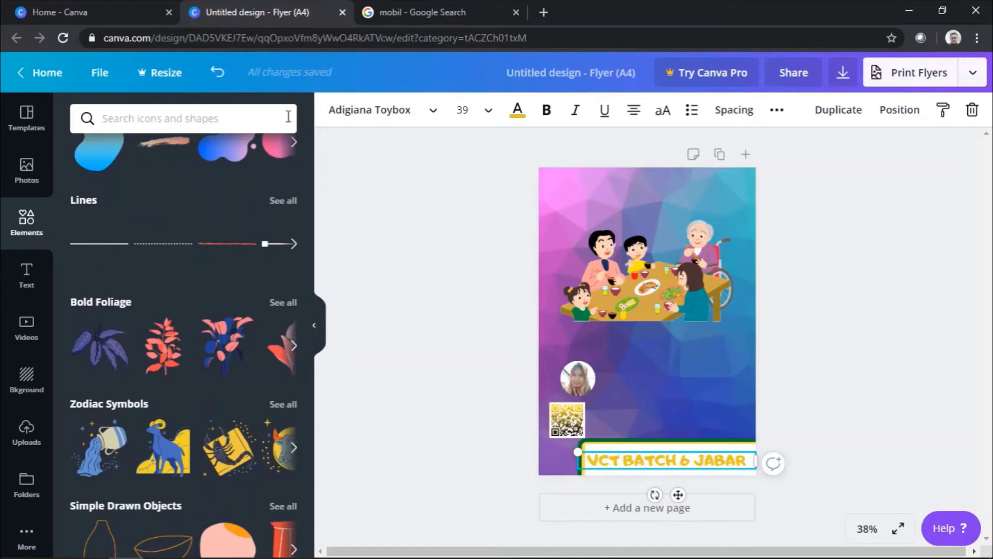
{"action": "left_click", "coordinate": [252, 40]}
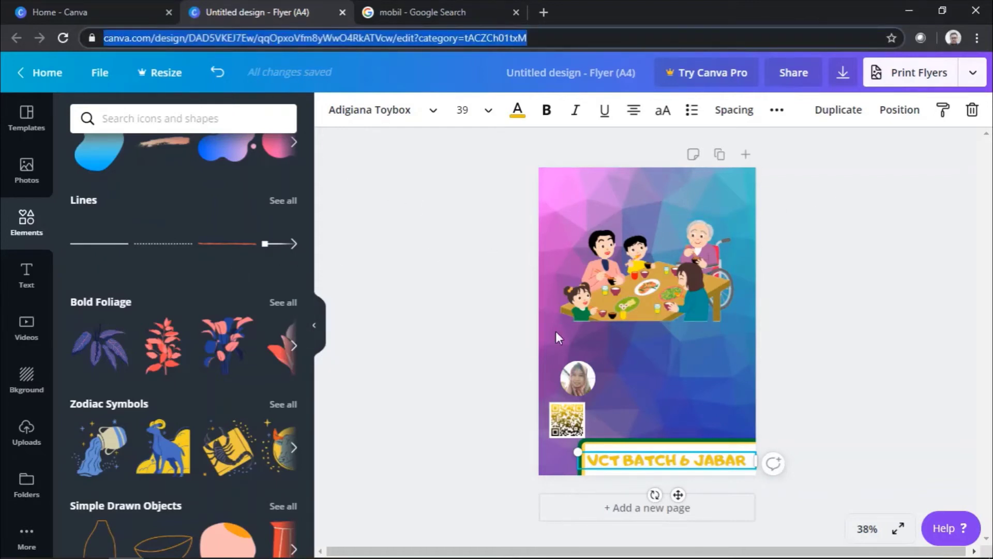
{"action": "left_click", "coordinate": [317, 327]}
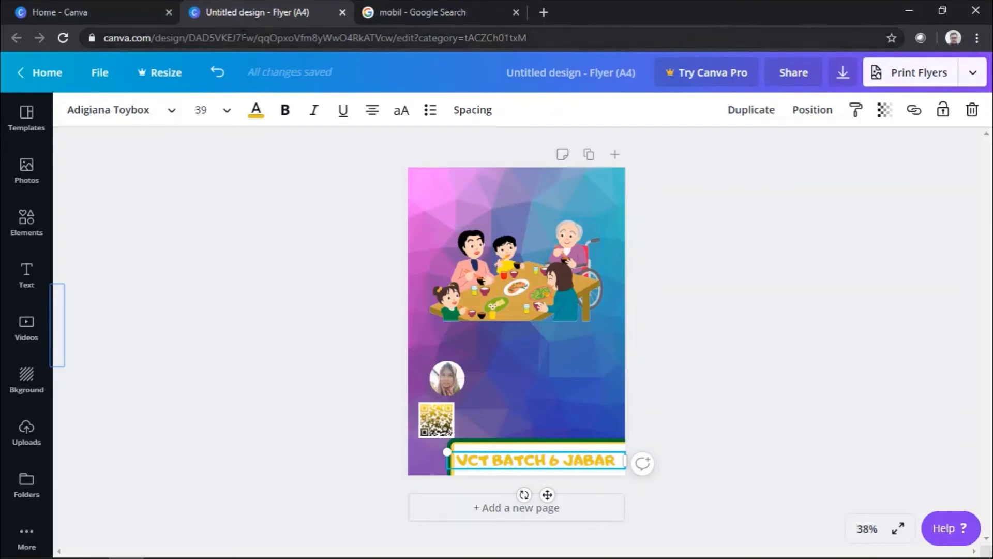
Step: Enter 'VCT BATCH 6 JABAR' as the design title in the top bar
{"action": "left_click", "coordinate": [243, 38]}
{"action": "left_click", "coordinate": [753, 317]}
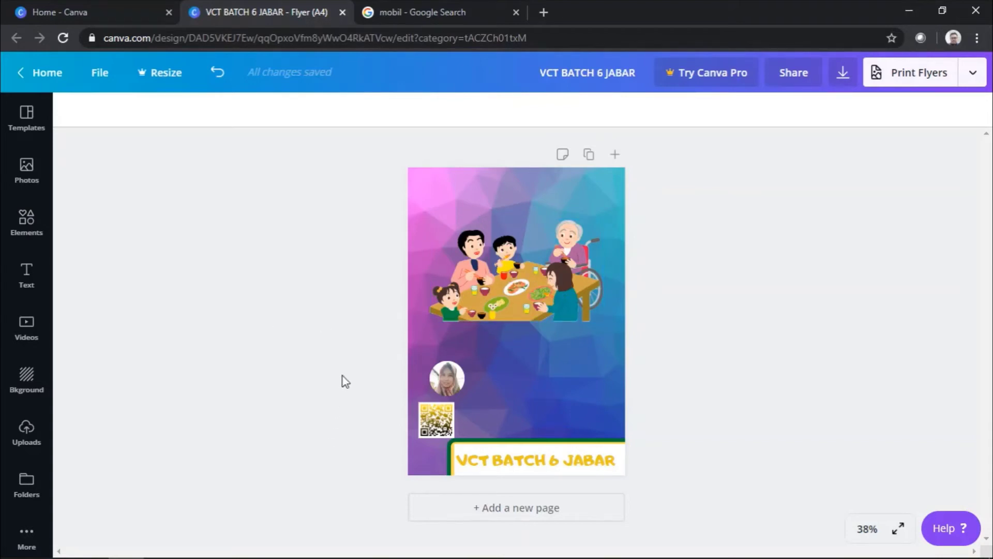
Step: Duplicate the speaker photo circle, place the partner-logo banner, and drop in another speaker photo
{"action": "left_click", "coordinate": [446, 383]}
{"action": "key", "text": "ctrl+d"}
{"action": "left_click_drag", "start_coordinate": [488, 423], "coordinate": [581, 409]}
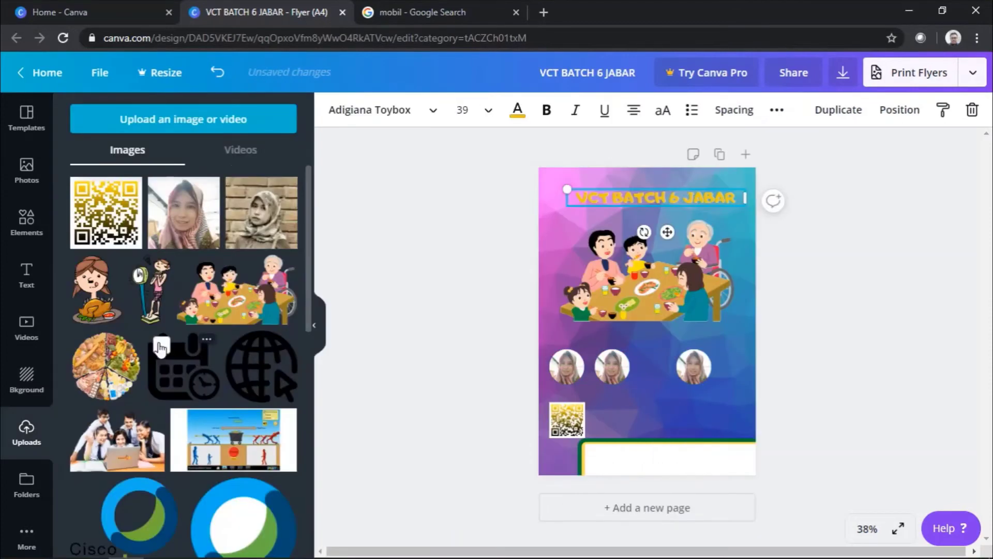
{"action": "scroll", "coordinate": [161, 347], "scroll_direction": "down", "scroll_amount": 10}
{"action": "left_click", "coordinate": [314, 325]}
{"action": "scroll", "coordinate": [572, 485], "scroll_direction": "up", "scroll_amount": 3}
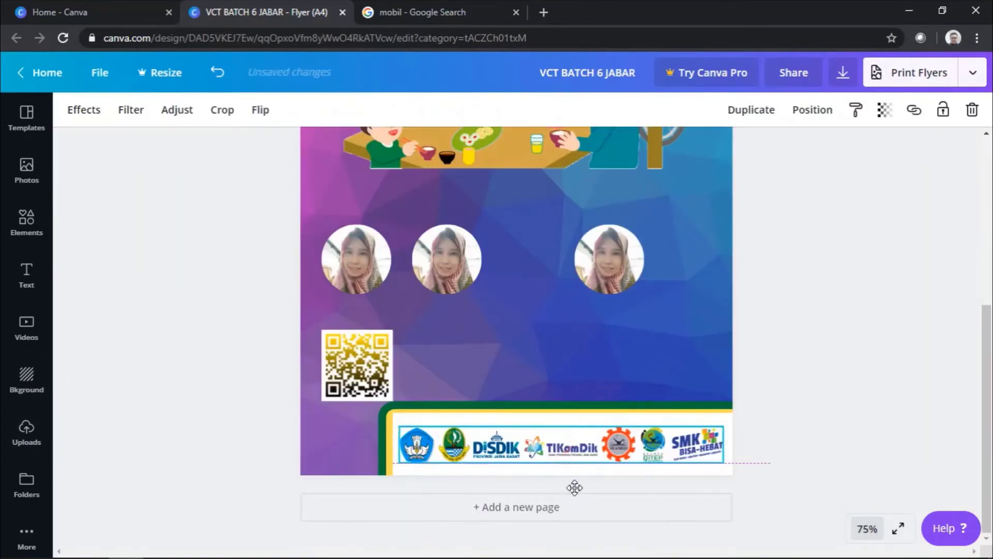
{"action": "left_click", "coordinate": [798, 350]}
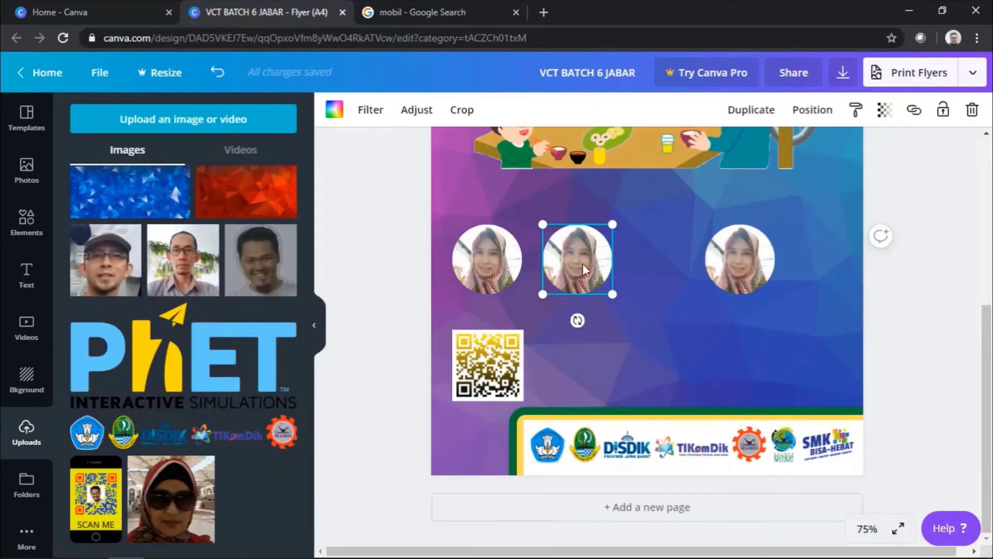
{"action": "left_click_drag", "start_coordinate": [261, 212], "coordinate": [582, 277]}
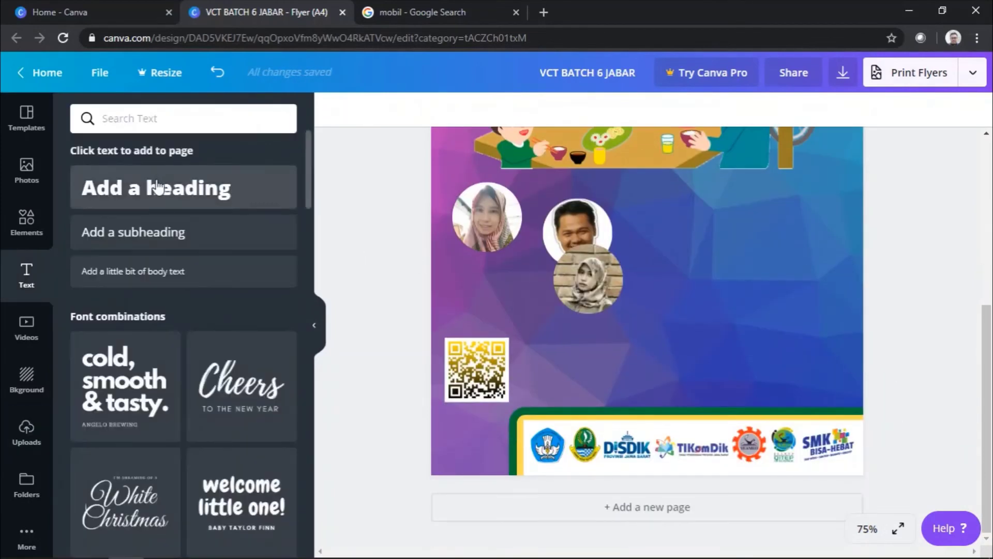
Step: Add a 'Flyer Design By :' credit in ABeeZee and move the title over the illustration
{"action": "type", "text": "Flyer Design By :"}
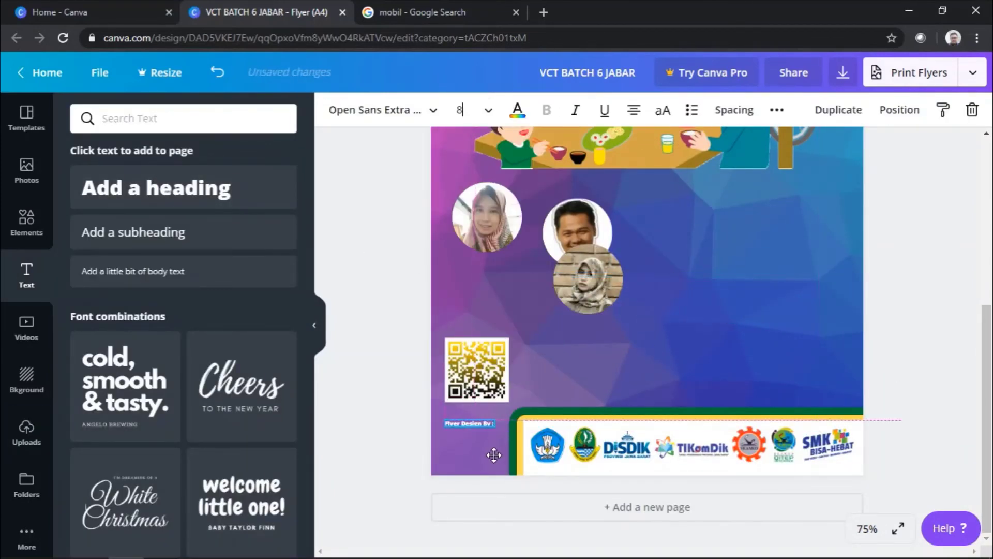
{"action": "left_click", "coordinate": [375, 110]}
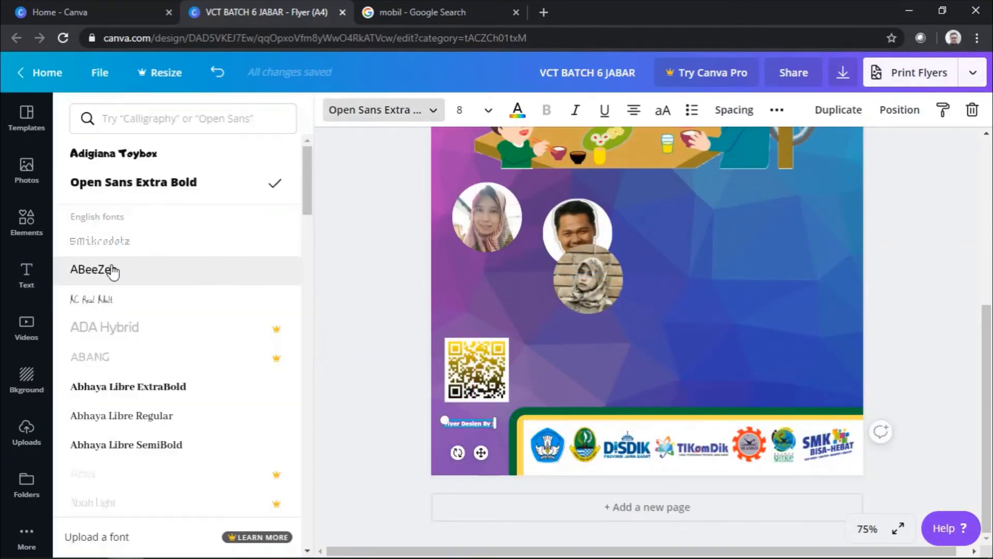
{"action": "left_click", "coordinate": [110, 271]}
{"action": "left_click", "coordinate": [433, 330]}
{"action": "double_click", "coordinate": [485, 434]}
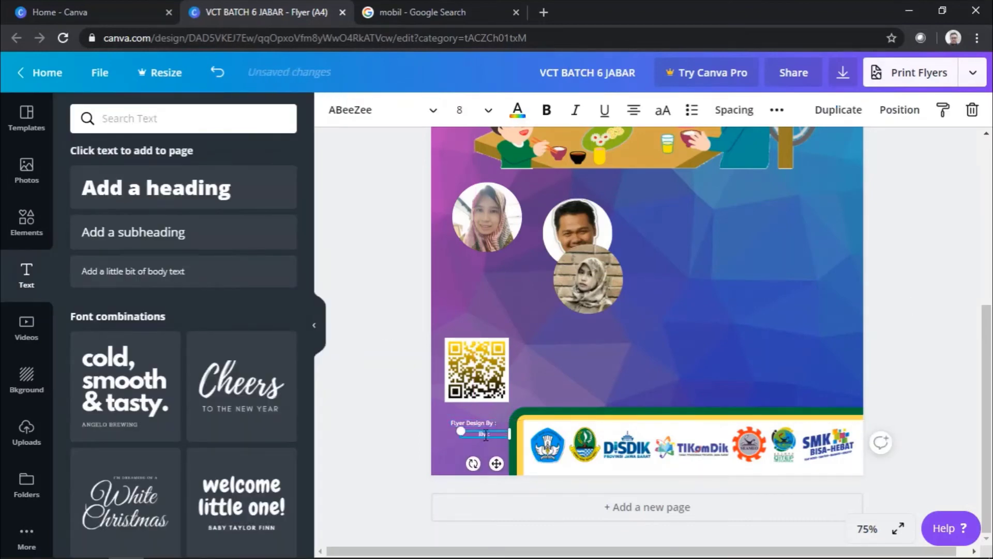
{"action": "key", "text": "Escape"}
{"action": "scroll", "coordinate": [813, 334], "scroll_direction": "up", "scroll_amount": 6}
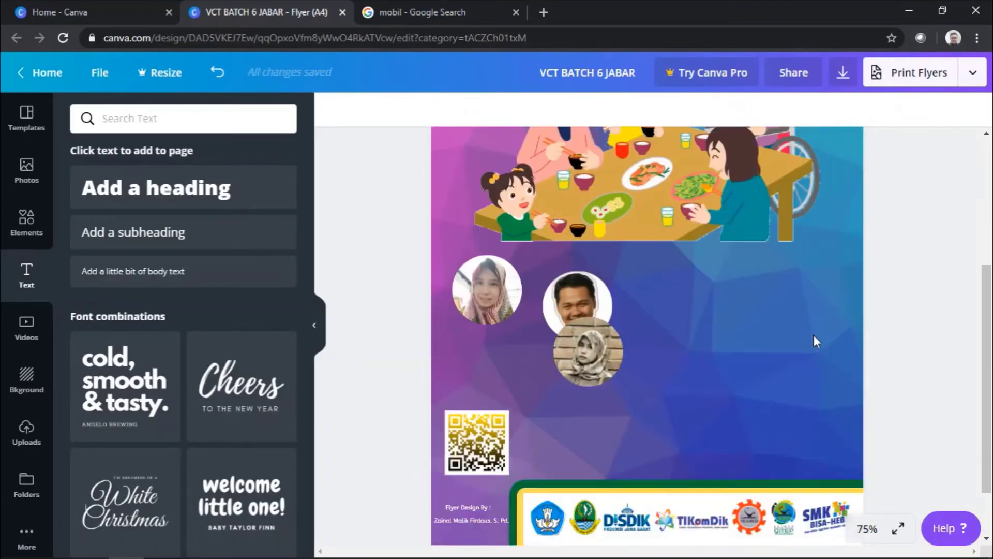
{"action": "left_click_drag", "start_coordinate": [664, 228], "coordinate": [664, 318]}
{"action": "left_click", "coordinate": [26, 222]}
Step: Search Elements for Frames and add a large frame after discarding two others
{"action": "left_click", "coordinate": [181, 119]}
{"action": "type", "text": "Frames"}
{"action": "key", "text": "Return"}
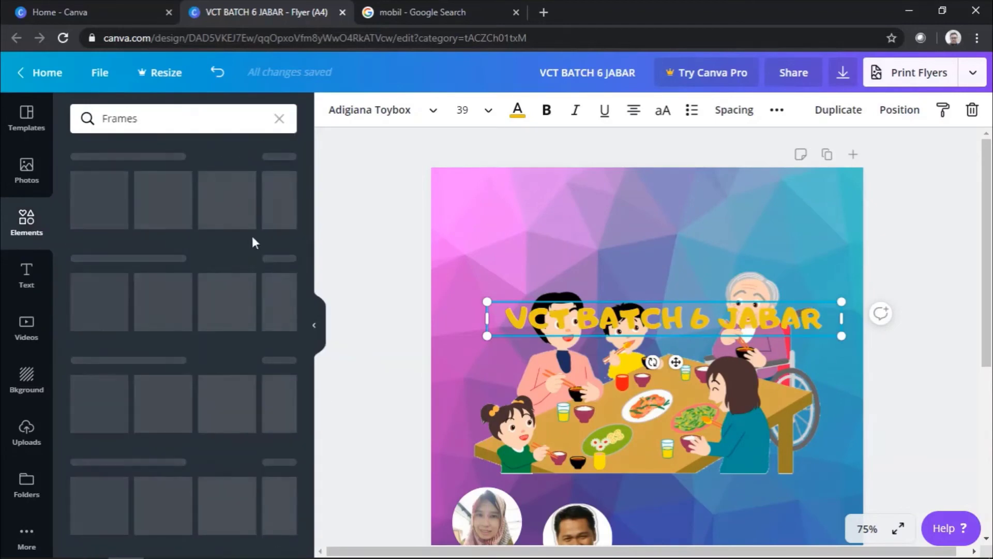
{"action": "left_click", "coordinate": [198, 273]}
{"action": "key", "text": "Delete"}
{"action": "scroll", "coordinate": [259, 322], "scroll_direction": "down", "scroll_amount": 5}
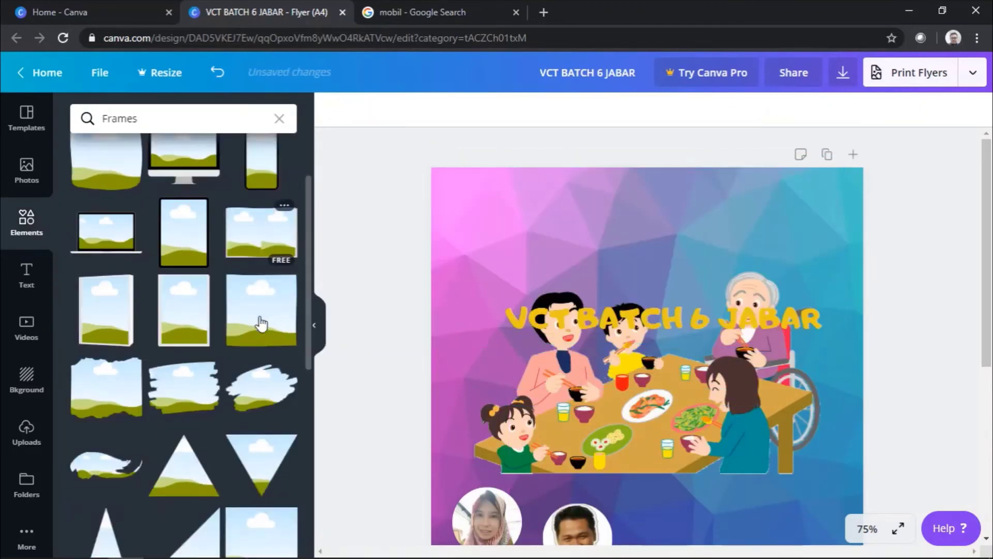
{"action": "scroll", "coordinate": [261, 323], "scroll_direction": "up", "scroll_amount": 5}
{"action": "left_click", "coordinate": [264, 322]}
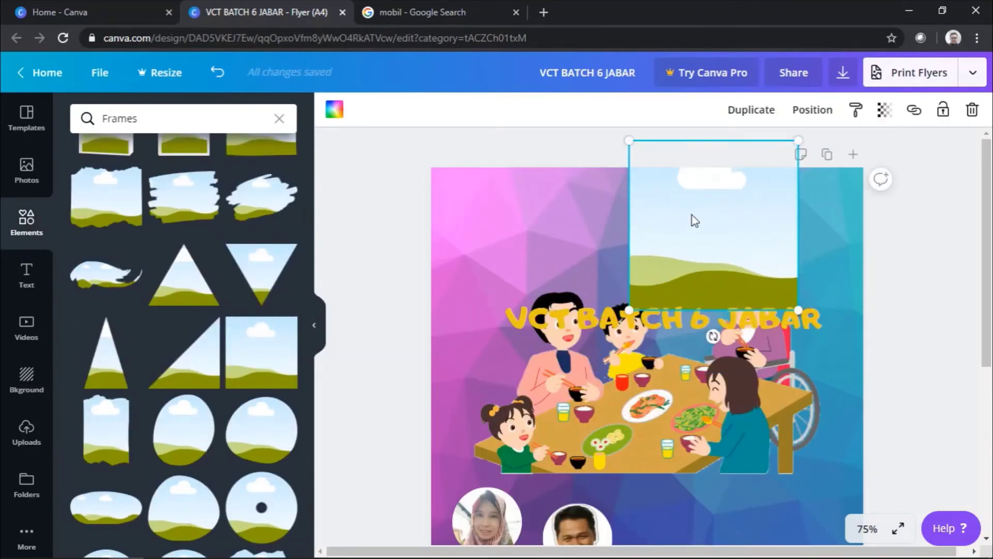
{"action": "key", "text": "Delete"}
{"action": "scroll", "coordinate": [252, 330], "scroll_direction": "up", "scroll_amount": 5}
{"action": "left_click", "coordinate": [211, 369]}
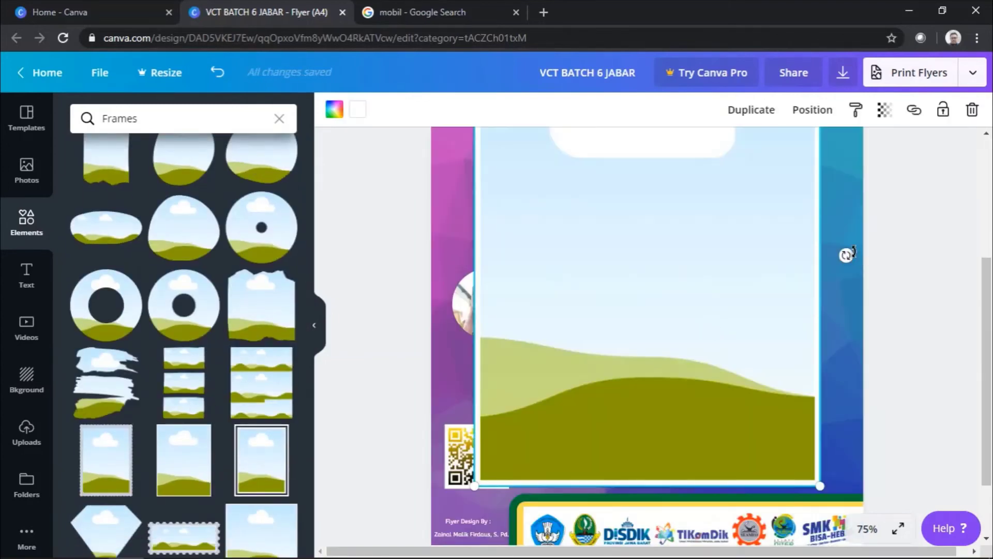
Step: Rotate the frame to about 91° and resize it to sit behind the title
{"action": "left_click_drag", "start_coordinate": [846, 255], "coordinate": [675, 232]}
{"action": "left_click_drag", "start_coordinate": [810, 227], "coordinate": [820, 243]}
{"action": "left_click_drag", "start_coordinate": [489, 223], "coordinate": [455, 250]}
{"action": "left_click", "coordinate": [634, 237]}
{"action": "left_click", "coordinate": [391, 255]}
Step: Fill the title frame with the red polygon image, positioned over the banner
{"action": "left_click", "coordinate": [247, 353]}
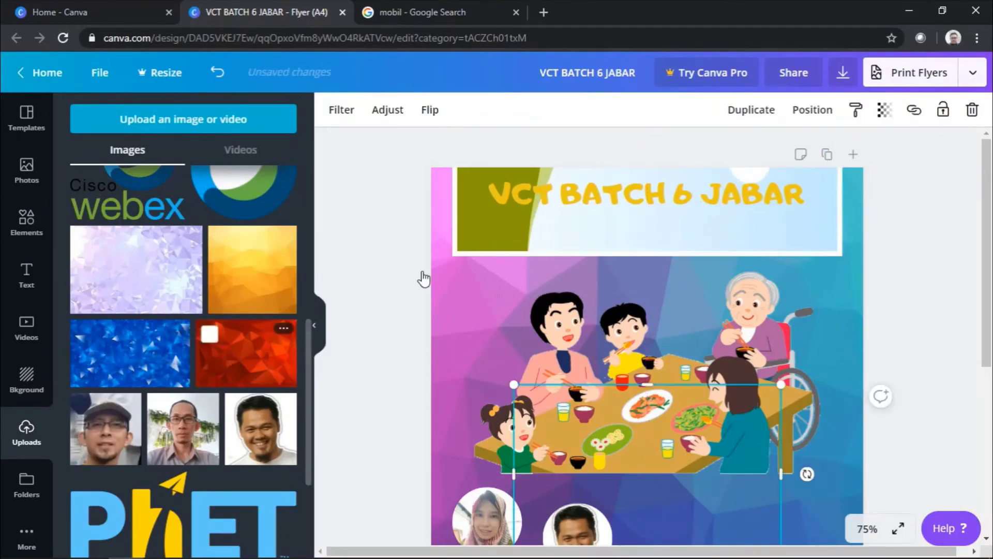
{"action": "left_click_drag", "start_coordinate": [634, 483], "coordinate": [603, 217]}
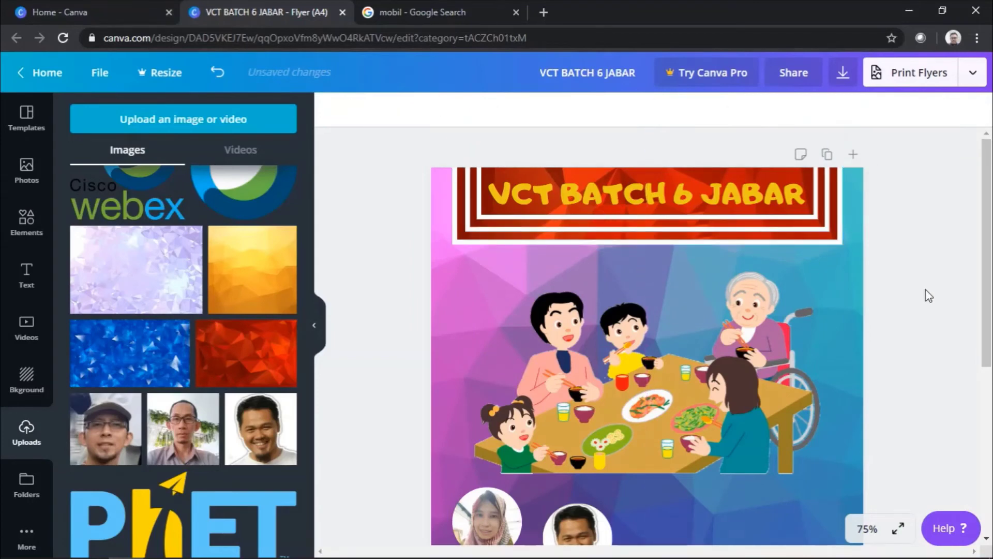
{"action": "left_click_drag", "start_coordinate": [136, 269], "coordinate": [692, 180]}
{"action": "key", "text": "ctrl+z"}
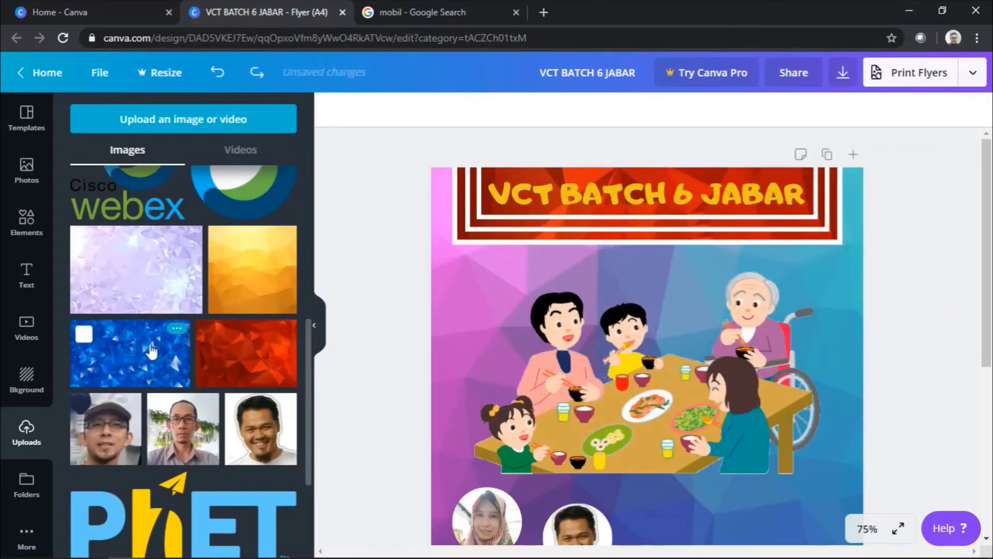
Step: Try different colour swatches on the banner's polygon image
{"action": "left_click", "coordinate": [647, 207]}
{"action": "left_click", "coordinate": [333, 110]}
{"action": "left_click", "coordinate": [202, 470]}
{"action": "left_click", "coordinate": [81, 470]}
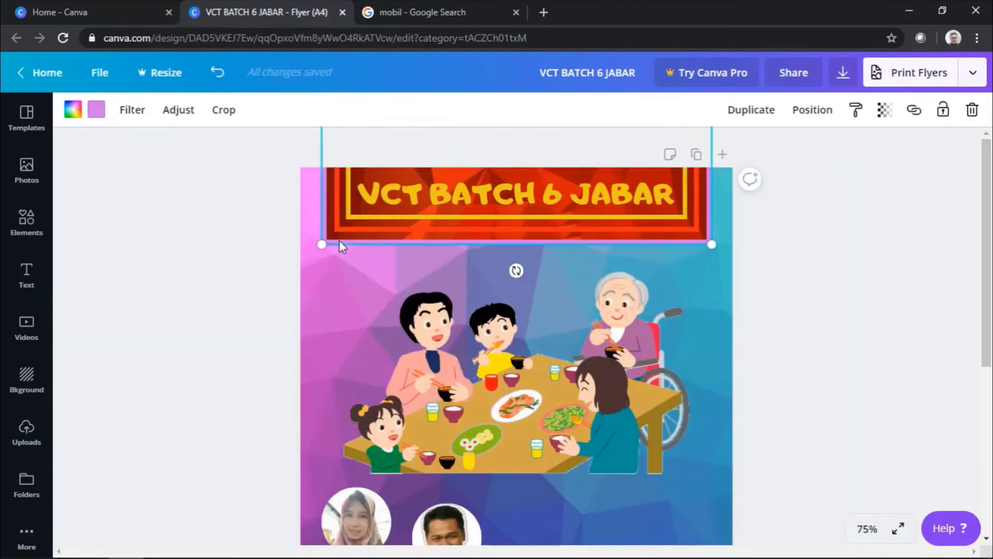
{"action": "left_click", "coordinate": [26, 432]}
Step: Drop the blue polygon image into the banner and nudge the family illustration
{"action": "left_click_drag", "start_coordinate": [176, 365], "coordinate": [551, 227]}
{"action": "left_click", "coordinate": [348, 279]}
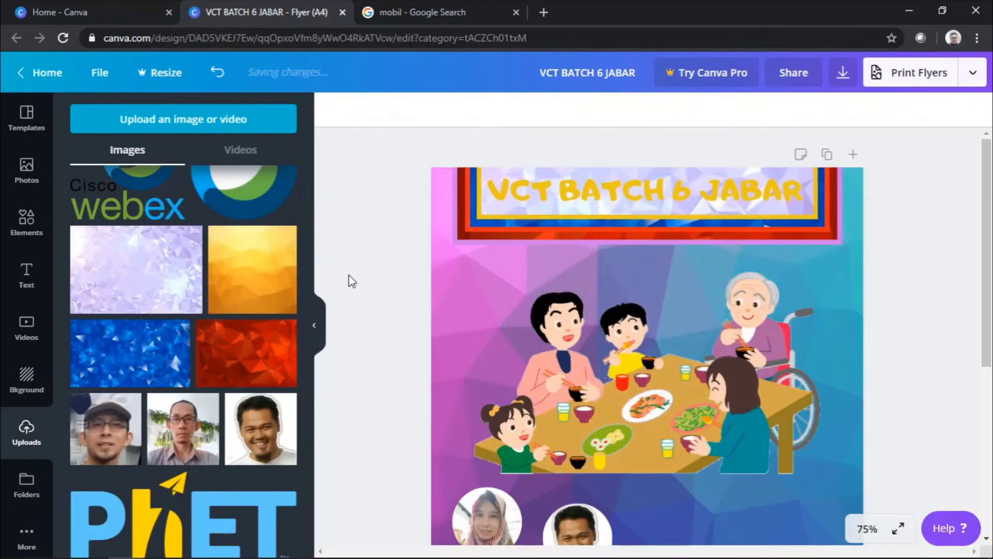
{"action": "scroll", "coordinate": [637, 312], "scroll_direction": "down", "scroll_amount": 2}
{"action": "left_click_drag", "start_coordinate": [639, 313], "coordinate": [615, 348]}
{"action": "scroll", "coordinate": [133, 304], "scroll_direction": "up", "scroll_amount": 2}
Step: Add a circle below the title banner, position it, and colour it yellow
{"action": "left_click", "coordinate": [26, 223]}
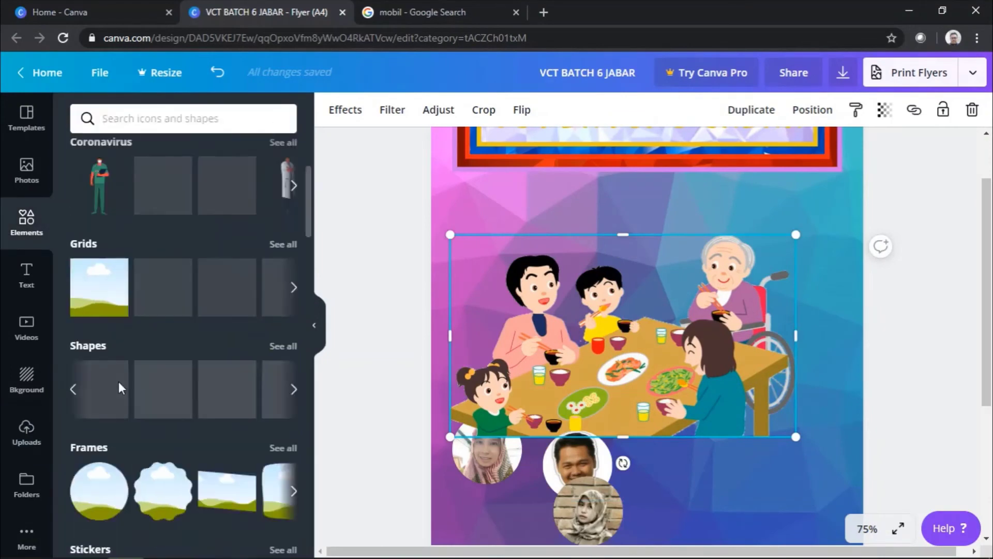
{"action": "left_click", "coordinate": [86, 348]}
{"action": "left_click_drag", "start_coordinate": [106, 178], "coordinate": [631, 256]}
{"action": "left_click", "coordinate": [640, 231]}
{"action": "left_click", "coordinate": [554, 244]}
{"action": "left_click_drag", "start_coordinate": [554, 245], "coordinate": [554, 267]}
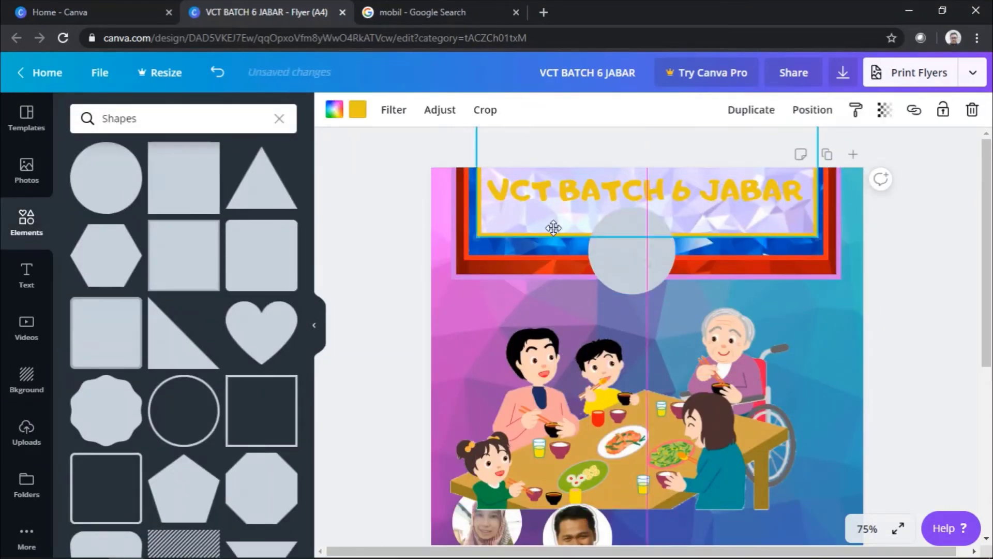
{"action": "left_click_drag", "start_coordinate": [643, 260], "coordinate": [658, 256]}
{"action": "left_click", "coordinate": [334, 109]}
{"action": "left_click", "coordinate": [120, 312]}
Step: Place the Webex logo at about 40.6 square, centred on the yellow circle
{"action": "left_click", "coordinate": [27, 434]}
{"action": "left_click_drag", "start_coordinate": [243, 312], "coordinate": [641, 289]}
{"action": "left_click_drag", "start_coordinate": [642, 311], "coordinate": [613, 267]}
{"action": "left_click", "coordinate": [755, 269]}
Step: Make the banner's outer border yellow
{"action": "left_click", "coordinate": [328, 110]}
{"action": "left_click", "coordinate": [204, 255]}
{"action": "left_click", "coordinate": [769, 269]}
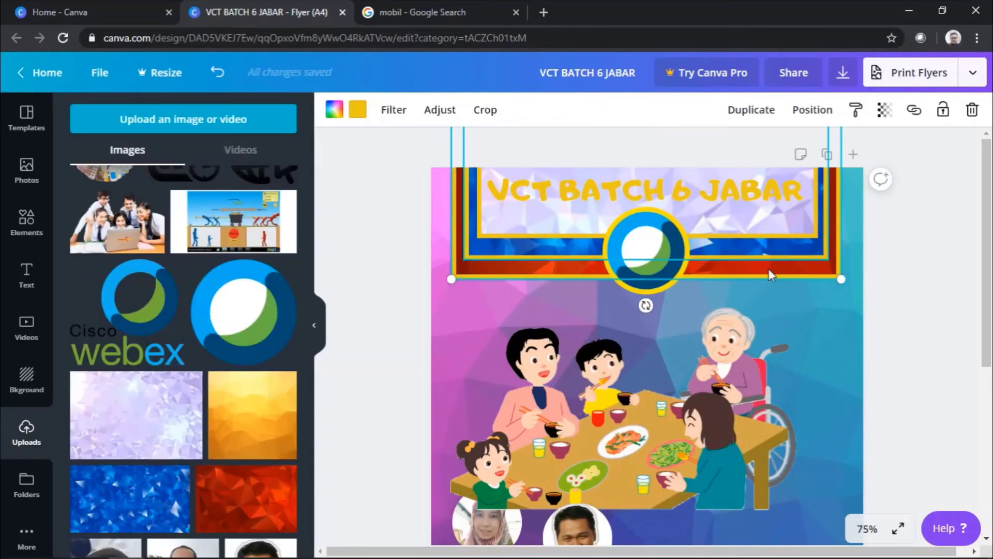
{"action": "left_click", "coordinate": [904, 279]}
Step: Move the family illustration and add a chevron shape to the design
{"action": "left_click", "coordinate": [576, 255]}
{"action": "scroll", "coordinate": [577, 311], "scroll_direction": "down", "scroll_amount": 3}
{"action": "left_click_drag", "start_coordinate": [621, 310], "coordinate": [640, 310]}
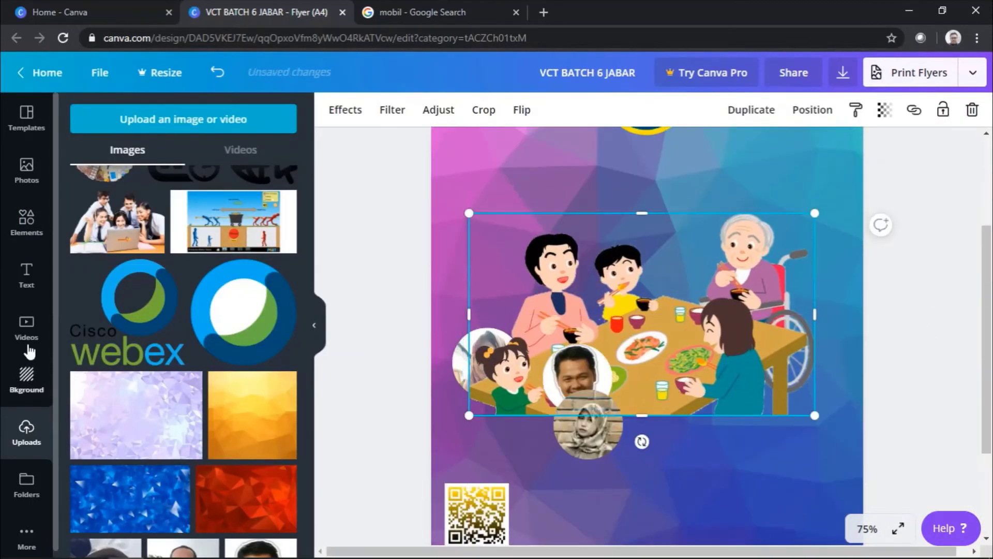
{"action": "left_click", "coordinate": [27, 222]}
{"action": "scroll", "coordinate": [199, 238], "scroll_direction": "down", "scroll_amount": 3}
{"action": "left_click", "coordinate": [195, 266]}
Step: Try rotating the chevron, then remove the stray circle and chevron shapes
{"action": "scroll", "coordinate": [195, 233], "scroll_direction": "down", "scroll_amount": 2}
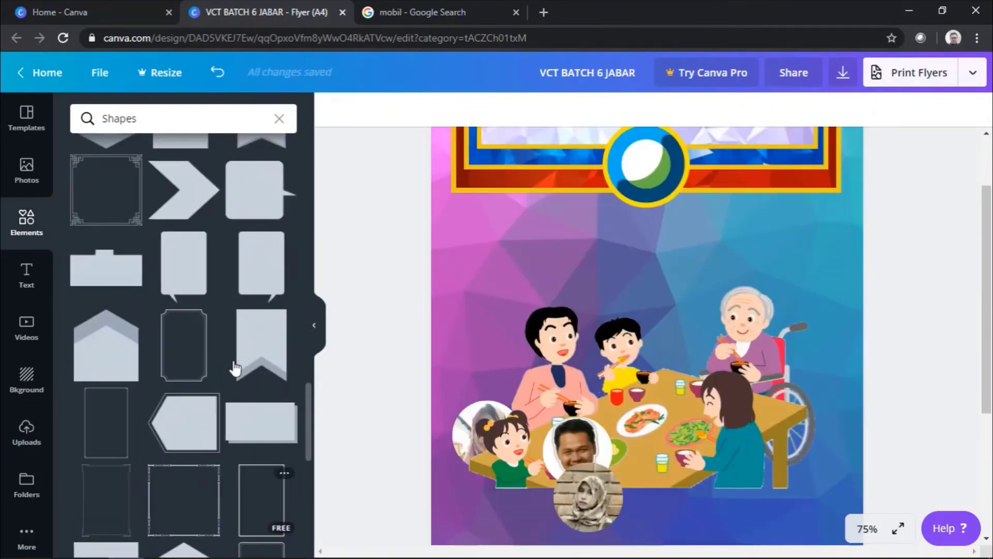
{"action": "left_click_drag", "start_coordinate": [647, 517], "coordinate": [630, 480]}
{"action": "key", "text": "ctrl+z"}
{"action": "key", "text": "ctrl+z"}
{"action": "scroll", "coordinate": [246, 474], "scroll_direction": "up", "scroll_amount": 2}
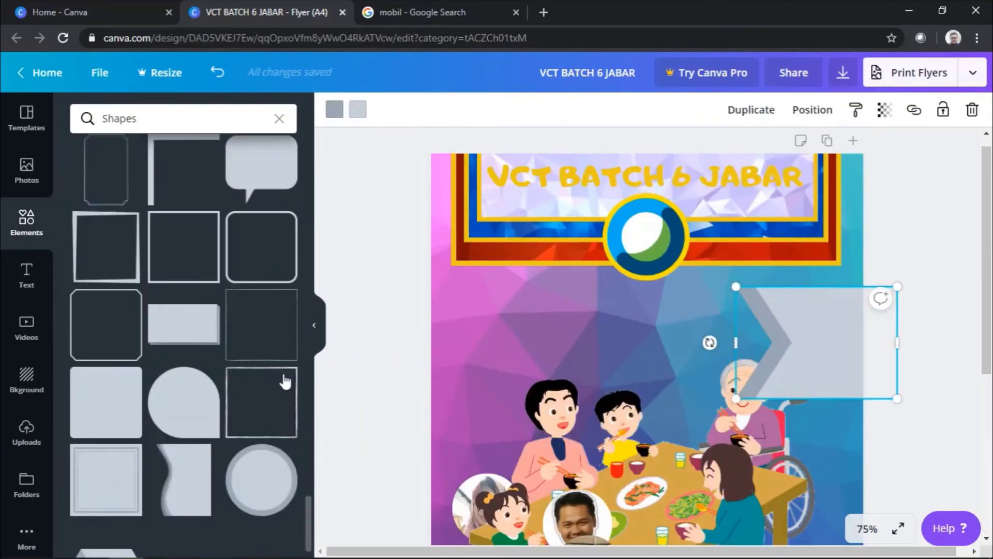
{"action": "scroll", "coordinate": [247, 473], "scroll_direction": "up", "scroll_amount": 5}
{"action": "left_click_drag", "start_coordinate": [832, 336], "coordinate": [594, 337]}
{"action": "key", "text": "Delete"}
{"action": "left_click", "coordinate": [122, 200]}
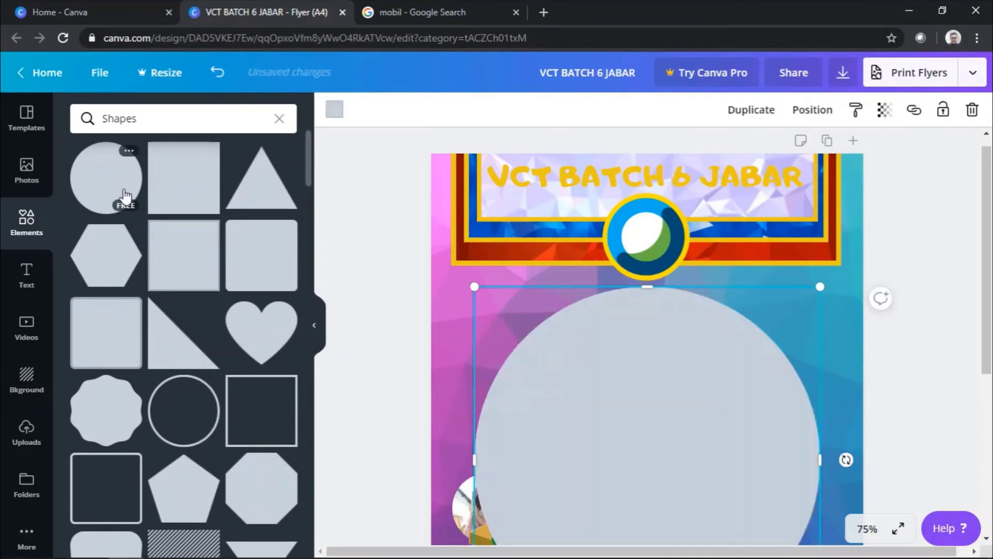
{"action": "key", "text": "ctrl+z"}
Step: Add a 3D bar shape, straighten and widen it, and colour its faces yellow
{"action": "scroll", "coordinate": [155, 249], "scroll_direction": "down", "scroll_amount": 10}
{"action": "left_click", "coordinate": [184, 294]}
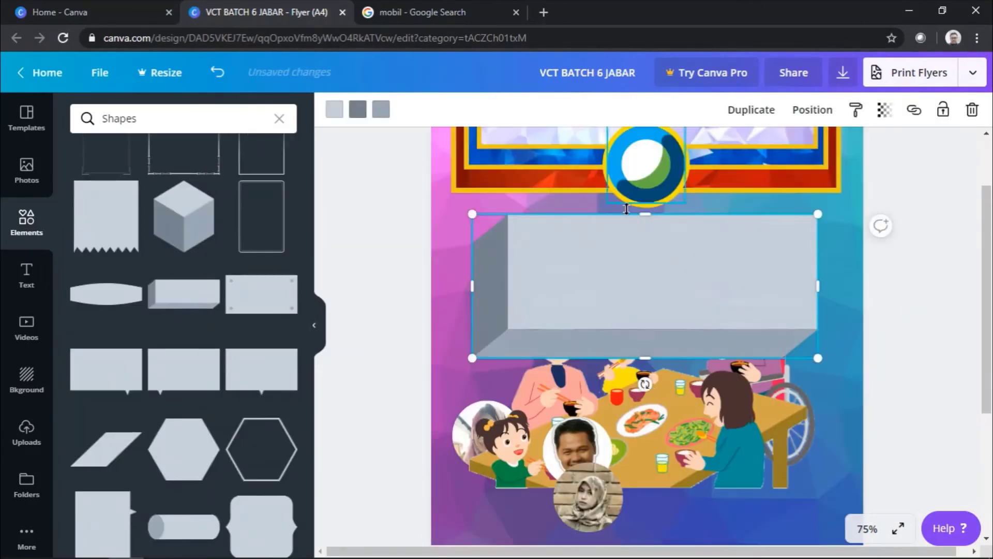
{"action": "left_click_drag", "start_coordinate": [646, 385], "coordinate": [644, 298]}
{"action": "left_click_drag", "start_coordinate": [494, 290], "coordinate": [461, 286]}
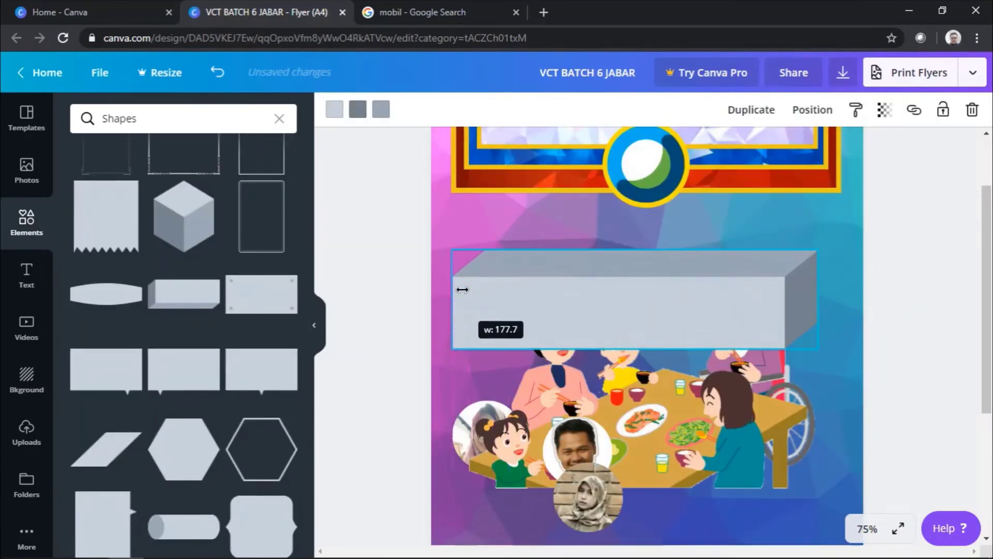
{"action": "left_click_drag", "start_coordinate": [621, 290], "coordinate": [659, 274]}
{"action": "left_click", "coordinate": [335, 109]}
{"action": "left_click", "coordinate": [84, 503]}
{"action": "left_click", "coordinate": [281, 255]}
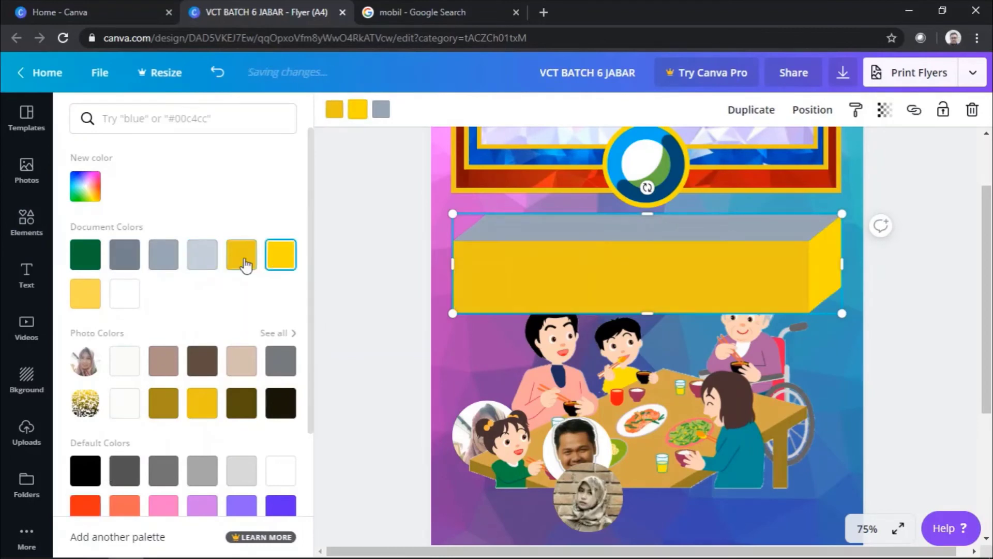
{"action": "key", "text": "ctrl+z"}
{"action": "key", "text": "ctrl+z"}
{"action": "left_click", "coordinate": [819, 271]}
{"action": "left_click", "coordinate": [381, 109]}
{"action": "key", "text": "ctrl+y"}
{"action": "key", "text": "ctrl+y"}
{"action": "key", "text": "ctrl+y"}
{"action": "left_click", "coordinate": [940, 256]}
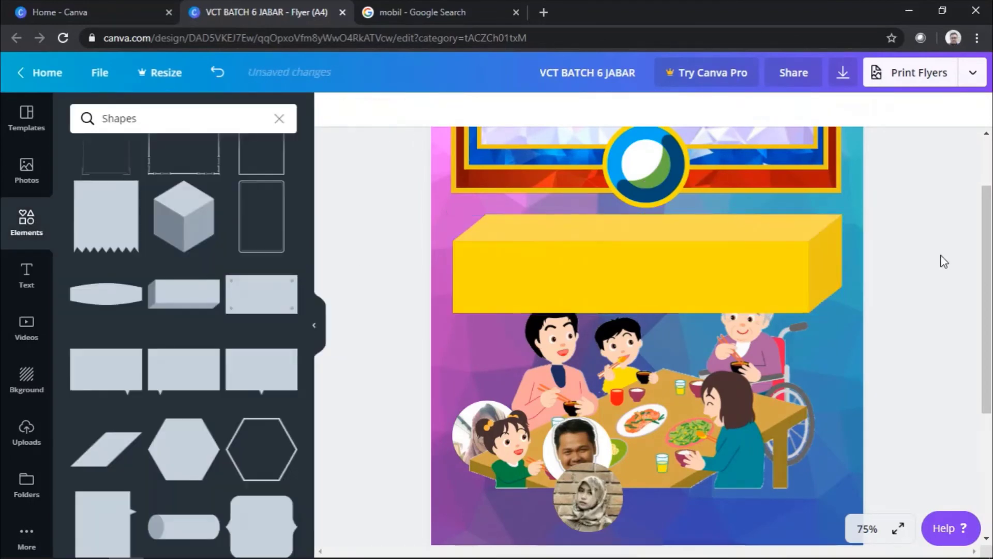
Step: Move the family illustration down and right, and delete the yellow bar
{"action": "scroll", "coordinate": [944, 261], "scroll_direction": "down", "scroll_amount": 1}
{"action": "left_click", "coordinate": [522, 245]}
{"action": "scroll", "coordinate": [132, 324], "scroll_direction": "down", "scroll_amount": 3}
{"action": "left_click", "coordinate": [26, 432]}
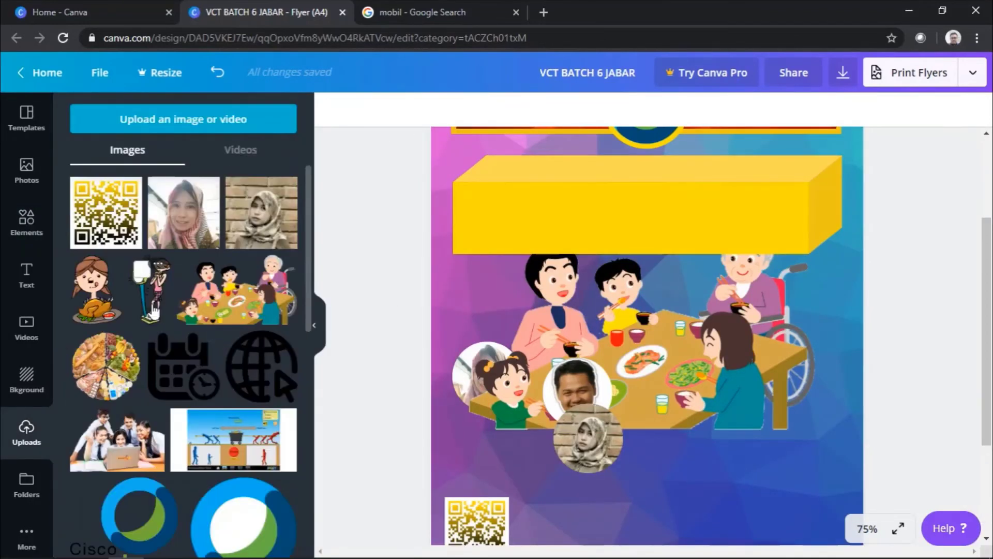
{"action": "left_click_drag", "start_coordinate": [621, 336], "coordinate": [693, 443]}
{"action": "left_click", "coordinate": [541, 237]}
{"action": "key", "text": "Delete"}
{"action": "left_click", "coordinate": [96, 290]}
Step: Place the girl-with-turkey illustration and add an enlarged white speech bubble near the top
{"action": "left_click", "coordinate": [26, 222]}
{"action": "left_click_drag", "start_coordinate": [260, 337], "coordinate": [595, 171]}
{"action": "left_click", "coordinate": [334, 109]}
{"action": "left_click", "coordinate": [125, 321]}
{"action": "mouse_move", "coordinate": [789, 272]}
{"action": "left_mouse_down"}
{"action": "mouse_move", "coordinate": [809, 288]}
{"action": "mouse_move", "coordinate": [803, 276]}
{"action": "left_mouse_up"}
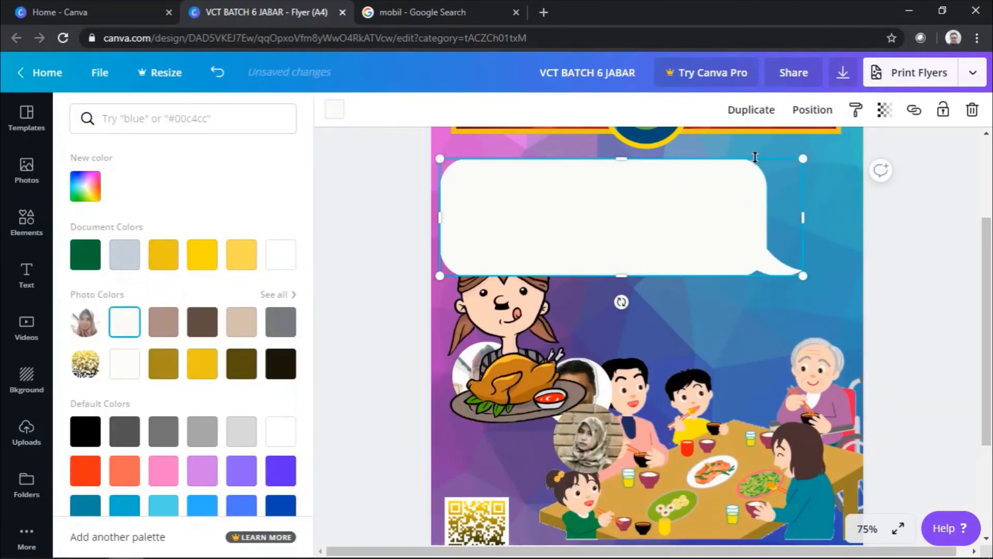
Step: Outline the white bubble with a yellow copy sent behind it, then copy the flyer text
{"action": "left_click", "coordinate": [202, 363]}
{"action": "right_click", "coordinate": [671, 204]}
{"action": "left_click", "coordinate": [737, 353]}
{"action": "left_click", "coordinate": [700, 243]}
{"action": "left_click", "coordinate": [768, 215]}
{"action": "left_click_drag", "start_coordinate": [617, 276], "coordinate": [617, 280]}
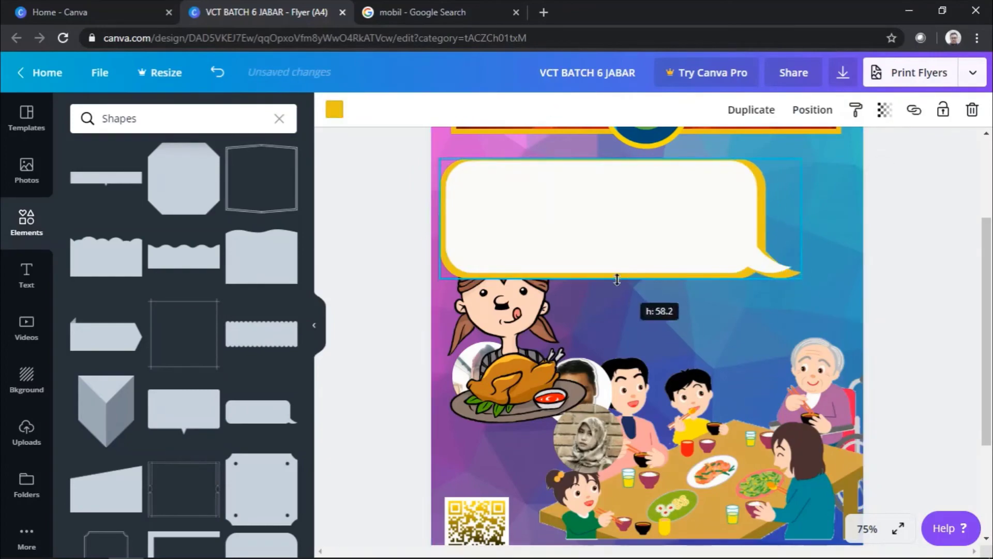
{"action": "left_click_drag", "start_coordinate": [761, 195], "coordinate": [762, 195]}
{"action": "key", "text": "alt+Tab"}
{"action": "key", "text": "ctrl+c"}
Step: Paste MENU SEHAT & BUAT KURUS as the heading in Abys font, size 36
{"action": "key", "text": "alt+Tab"}
{"action": "key", "text": "t"}
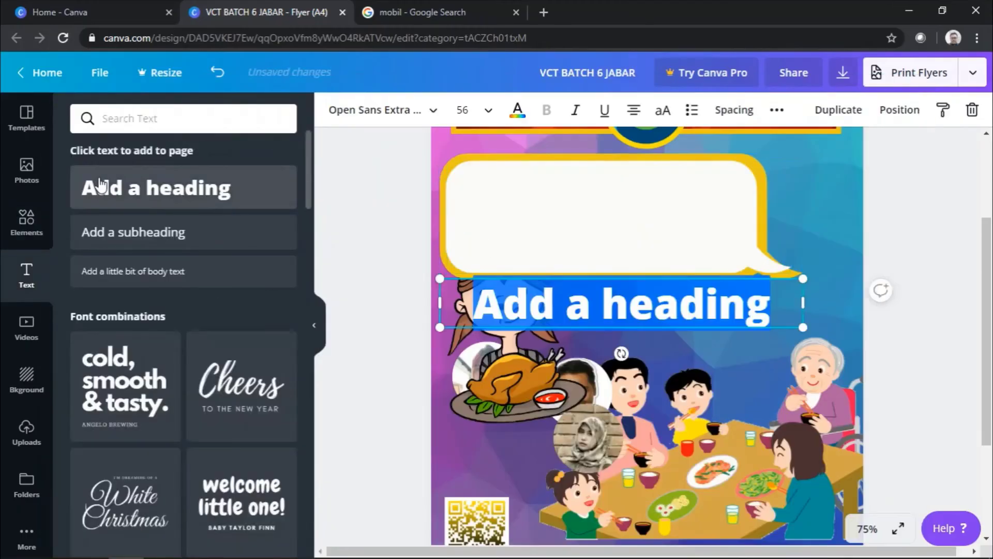
{"action": "key", "text": "ctrl+v"}
{"action": "left_click", "coordinate": [375, 110]}
{"action": "scroll", "coordinate": [166, 321], "scroll_direction": "up", "scroll_amount": 3}
{"action": "left_click", "coordinate": [103, 226]}
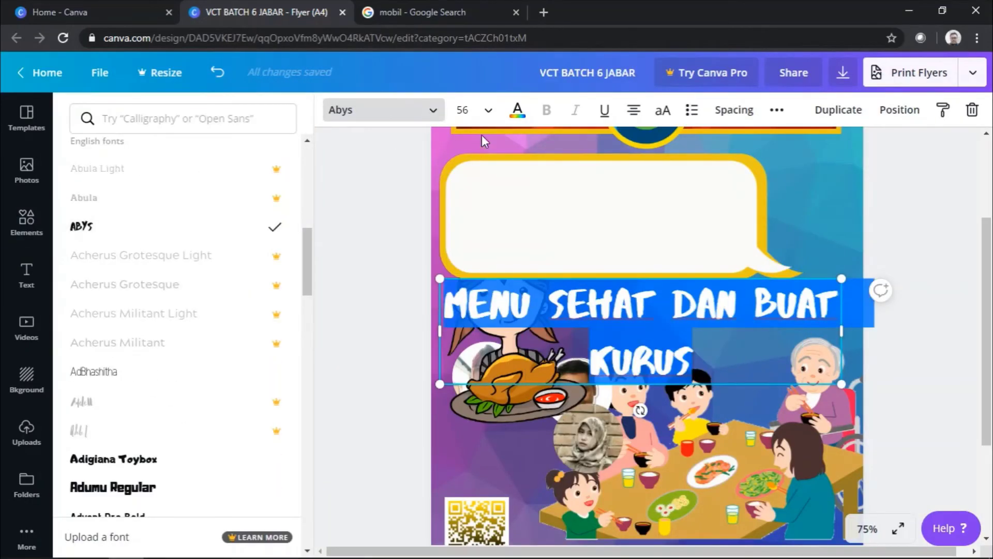
{"action": "left_click", "coordinate": [462, 110]}
{"action": "left_click", "coordinate": [469, 192]}
Step: Fit the heading into the speech bubble on three lines, with the girl illustration to its right
{"action": "left_click_drag", "start_coordinate": [618, 357], "coordinate": [595, 192]}
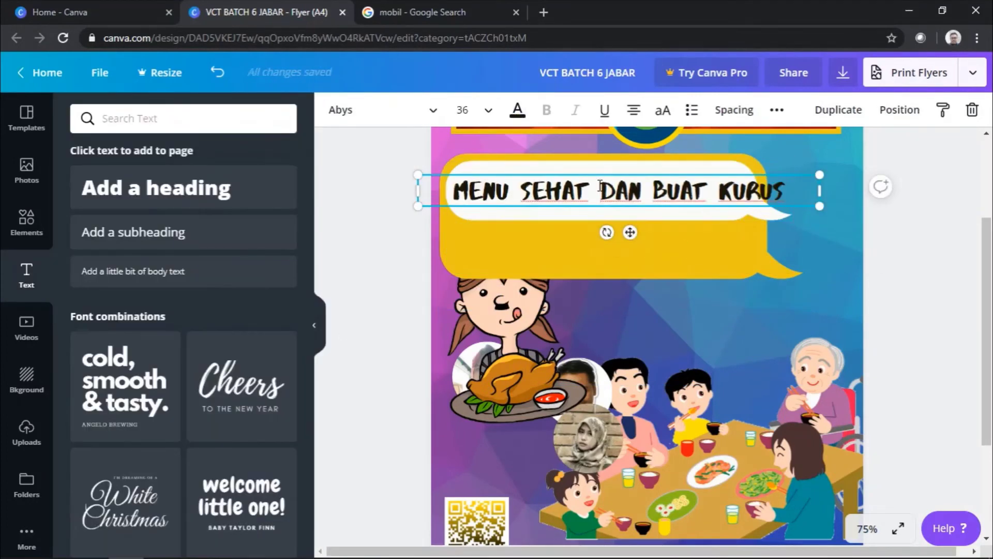
{"action": "left_click_drag", "start_coordinate": [819, 227], "coordinate": [623, 225]}
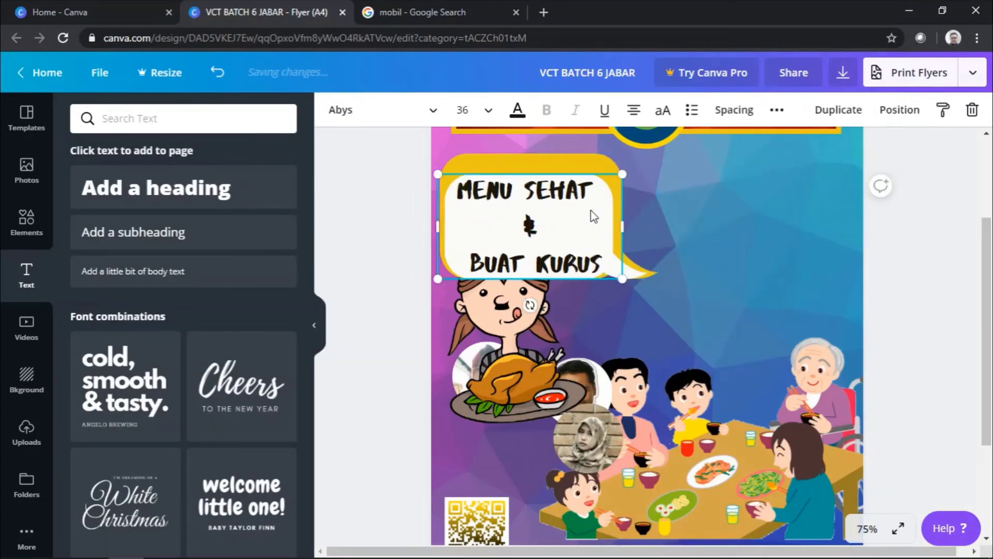
{"action": "left_click_drag", "start_coordinate": [642, 273], "coordinate": [665, 292]}
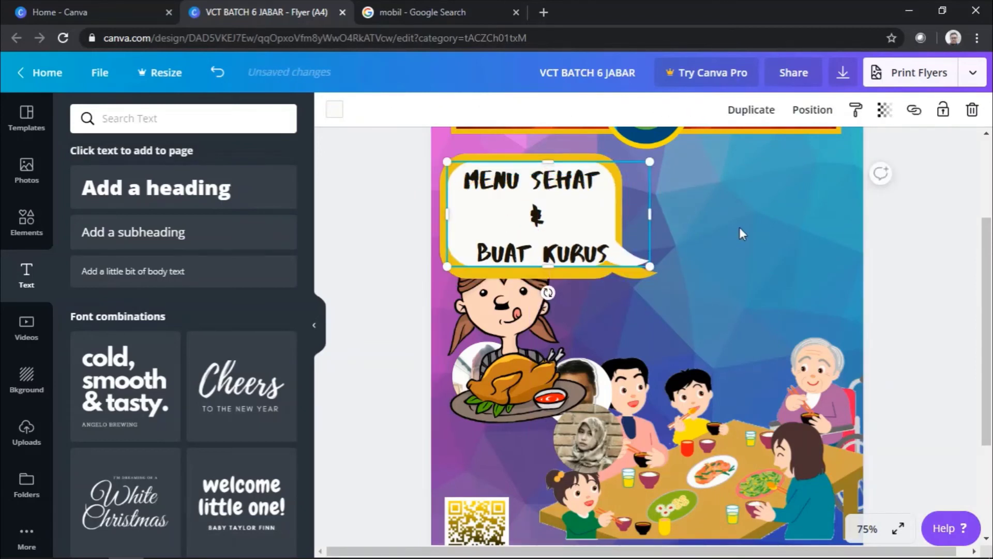
{"action": "left_click_drag", "start_coordinate": [606, 300], "coordinate": [837, 201]}
{"action": "left_click", "coordinate": [611, 231]}
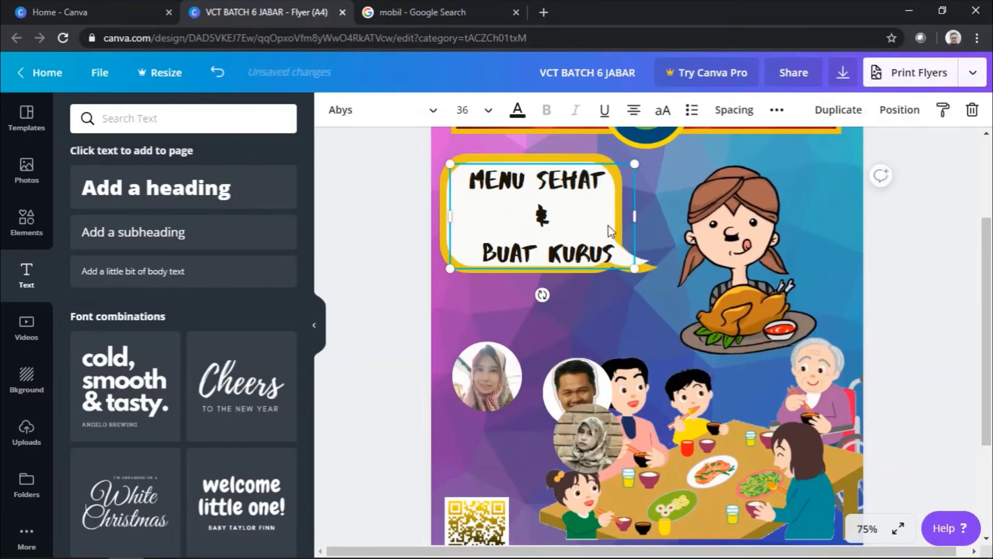
{"action": "left_click_drag", "start_coordinate": [609, 231], "coordinate": [631, 230]}
{"action": "left_click_drag", "start_coordinate": [457, 212], "coordinate": [479, 212]}
{"action": "left_click", "coordinate": [548, 191]}
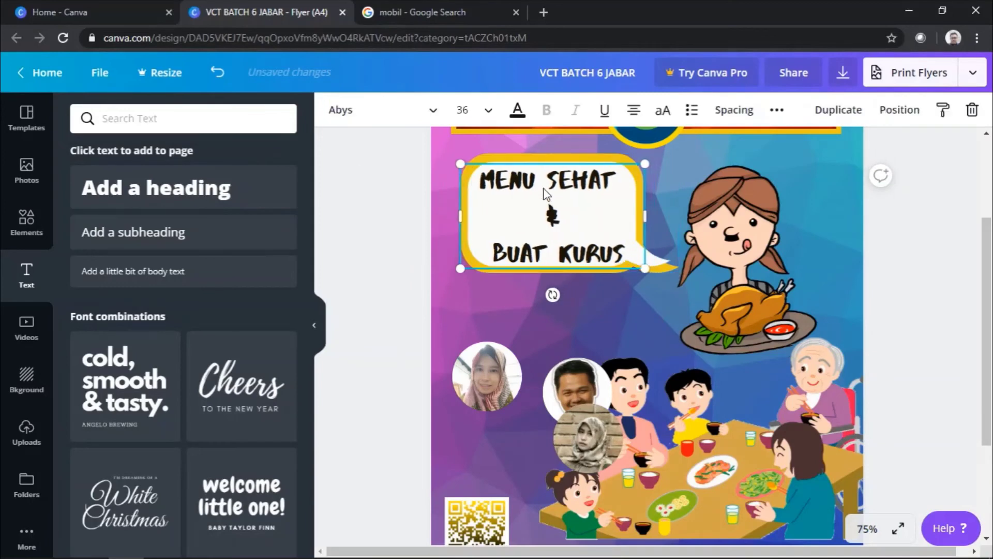
Step: Line up the speaker photos and add a grey square shape beside the QR code
{"action": "scroll", "coordinate": [760, 242], "scroll_direction": "down", "scroll_amount": 3}
{"action": "scroll", "coordinate": [757, 330], "scroll_direction": "up", "scroll_amount": 5}
{"action": "scroll", "coordinate": [756, 330], "scroll_direction": "down", "scroll_amount": 5}
{"action": "left_click", "coordinate": [27, 432]}
{"action": "left_click_drag", "start_coordinate": [588, 364], "coordinate": [628, 266]}
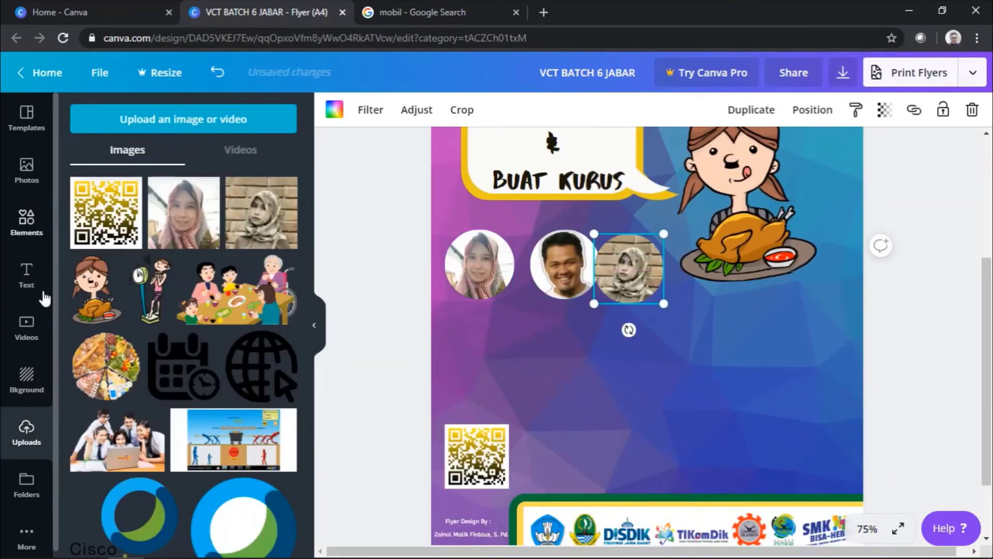
{"action": "left_click", "coordinate": [26, 222]}
{"action": "left_click", "coordinate": [184, 177]}
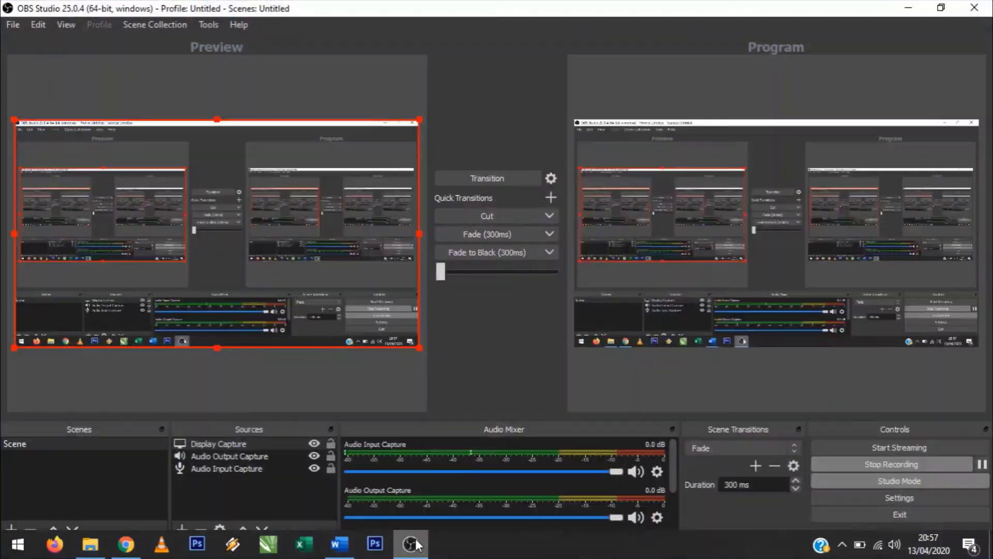
{"action": "left_click", "coordinate": [496, 357]}
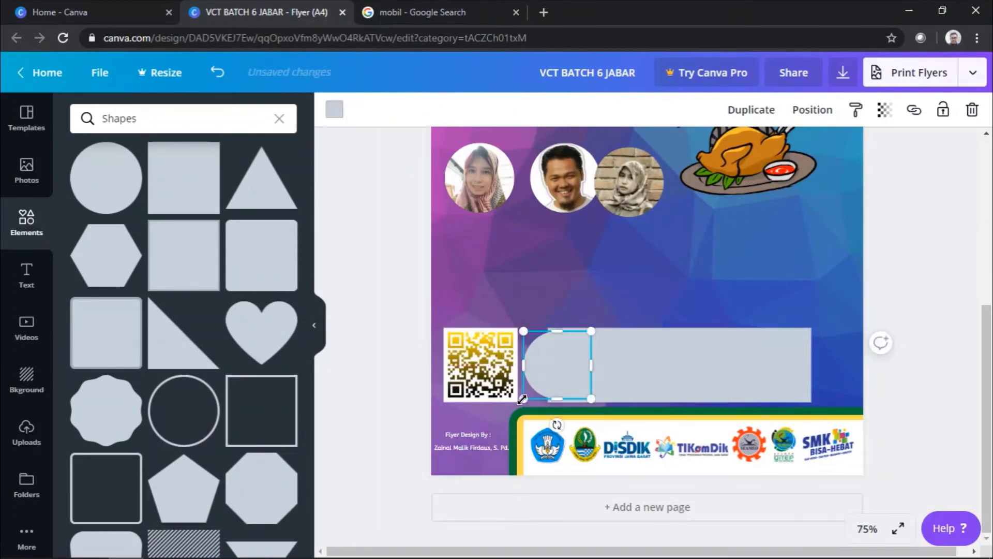
Step: Attach a flipped arch to the grey rectangle's right end to form a pill bar
{"action": "left_click", "coordinate": [755, 355]}
{"action": "left_click", "coordinate": [934, 395]}
{"action": "left_click_drag", "start_coordinate": [752, 350], "coordinate": [808, 373]}
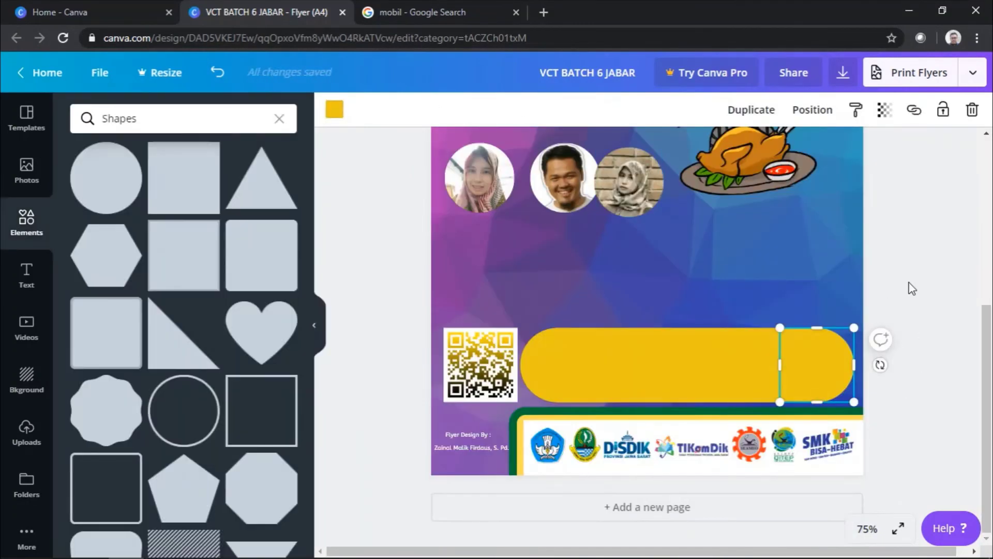
Step: Add the globe icon from Uploads, shrunk onto the yellow pill
{"action": "left_click", "coordinate": [27, 432]}
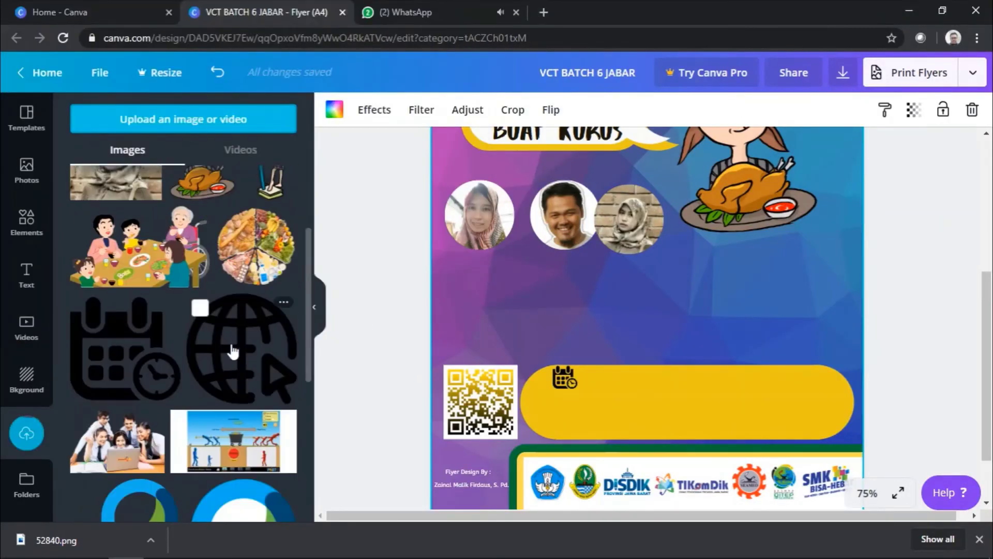
{"action": "left_click", "coordinate": [233, 352]}
{"action": "left_click_drag", "start_coordinate": [604, 278], "coordinate": [708, 428]}
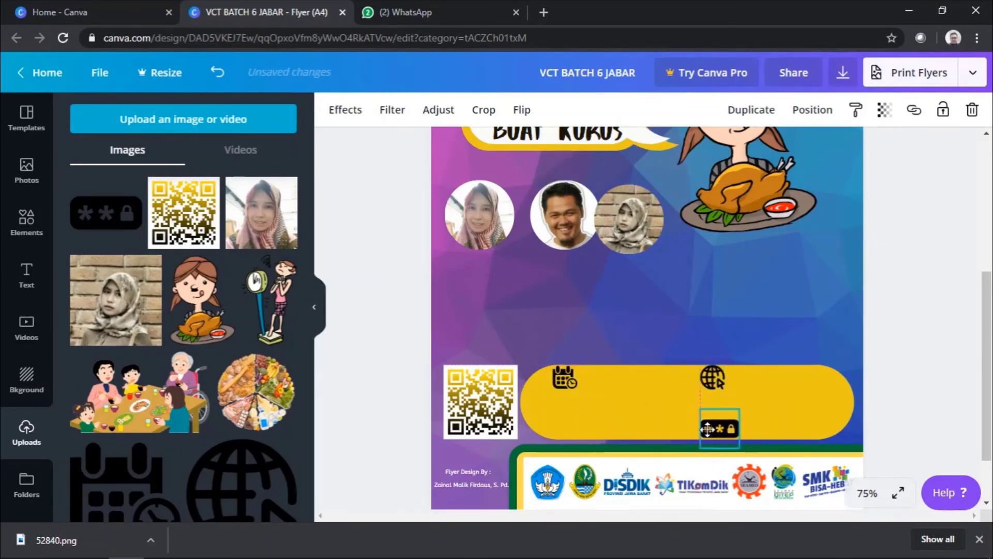
{"action": "left_click", "coordinate": [625, 303]}
{"action": "left_click", "coordinate": [26, 274]}
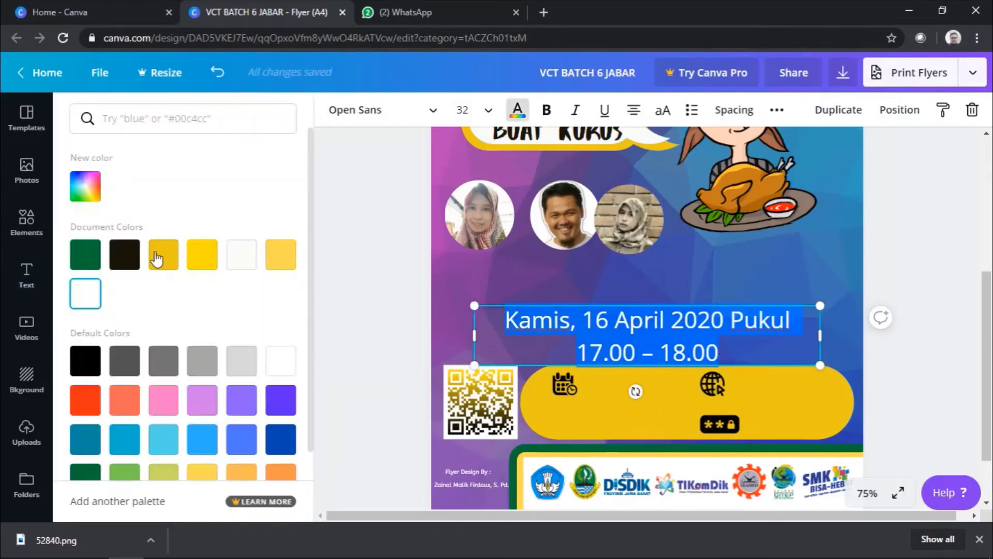
Step: Shrink the date text, make it bold, and place it inside the yellow pill bar
{"action": "left_click_drag", "start_coordinate": [475, 365], "coordinate": [656, 331]}
{"action": "left_click_drag", "start_coordinate": [714, 313], "coordinate": [628, 384]}
{"action": "key", "text": "ctrl+b"}
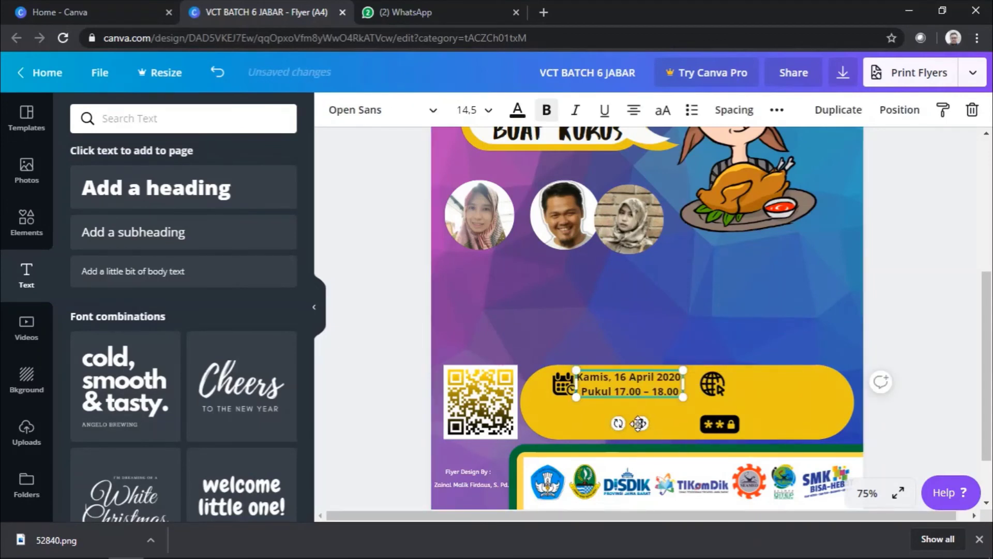
{"action": "left_click_drag", "start_coordinate": [683, 397], "coordinate": [682, 395]}
{"action": "left_click", "coordinate": [650, 302]}
Step: Duplicate the date text as a '12345' password value beside the password icon
{"action": "left_click", "coordinate": [604, 379]}
{"action": "key", "text": "ctrl+d"}
{"action": "key", "text": "ctrl+d"}
{"action": "key", "text": "ctrl+d"}
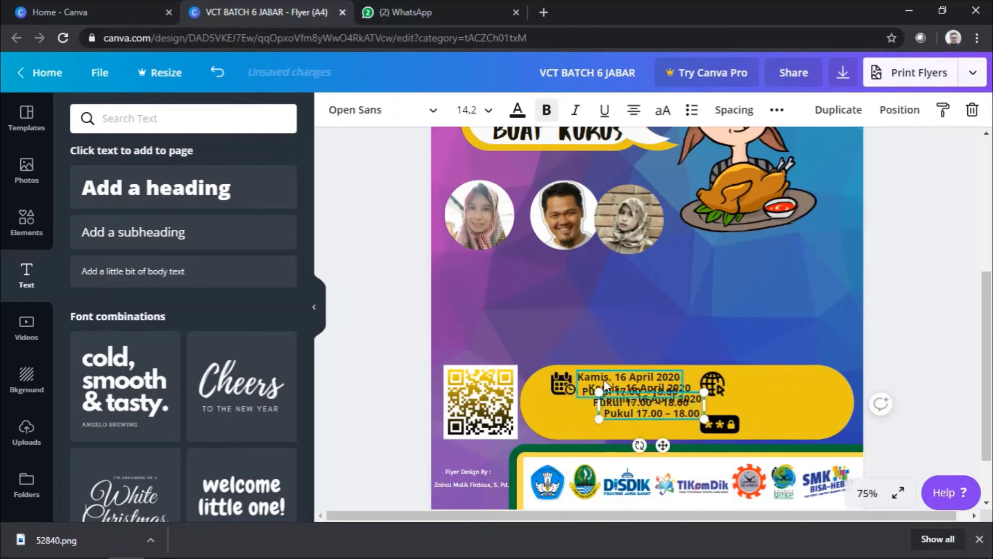
{"action": "type", "text": "12345"}
{"action": "left_click", "coordinate": [719, 425]}
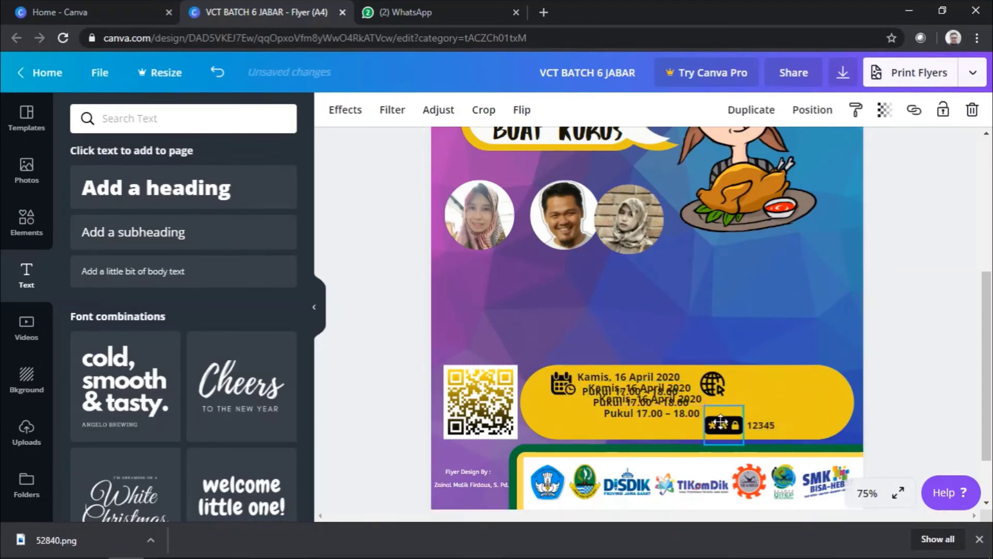
{"action": "left_click_drag", "start_coordinate": [761, 425], "coordinate": [757, 425]}
Step: Turn a date copy into the pasted meeting number and narrow it to one line
{"action": "left_click_drag", "start_coordinate": [649, 409], "coordinate": [777, 386]}
{"action": "left_click_drag", "start_coordinate": [581, 391], "coordinate": [555, 415]}
{"action": "double_click", "coordinate": [619, 411]}
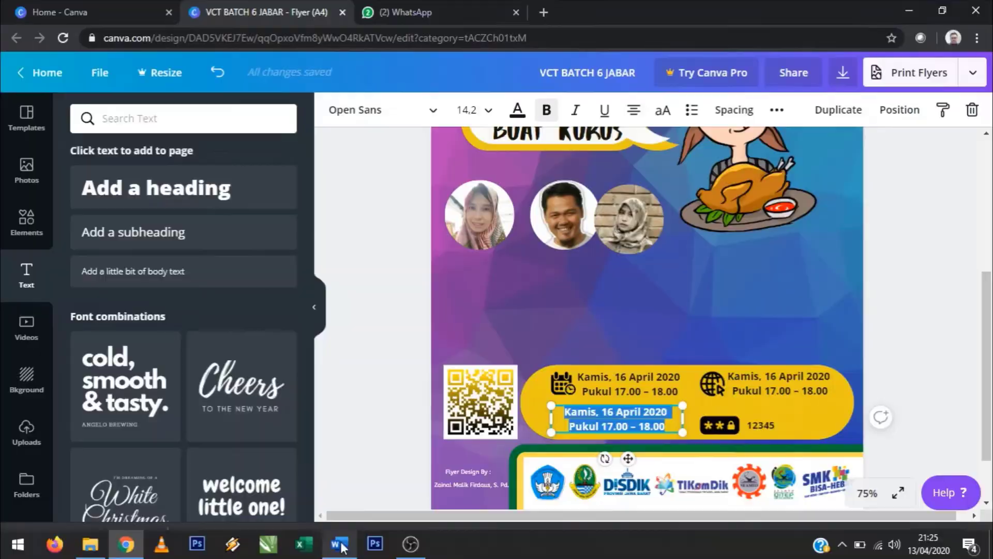
{"action": "key", "text": "ctrl+v"}
{"action": "left_click_drag", "start_coordinate": [682, 418], "coordinate": [647, 417]}
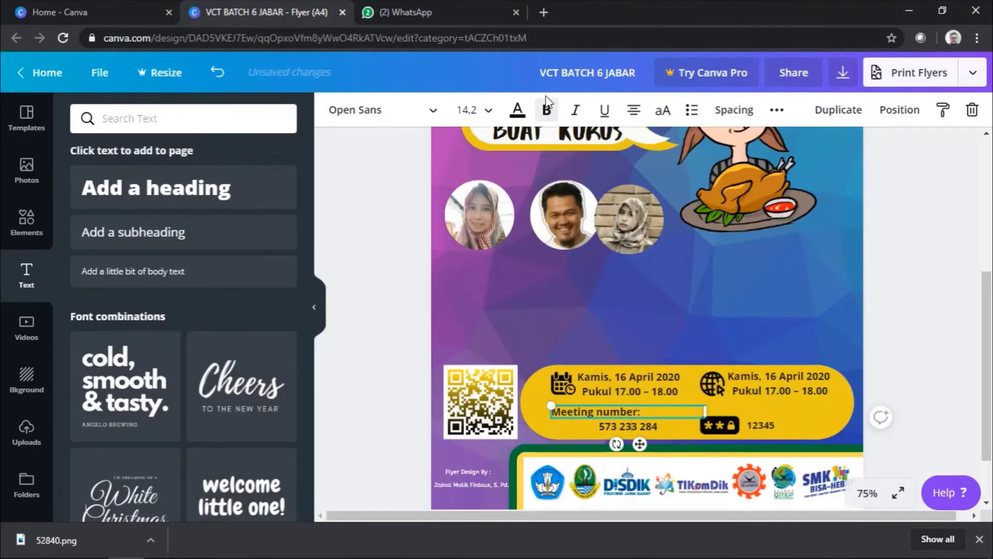
{"action": "left_click", "coordinate": [681, 280]}
Step: Replace the right-hand date copy with the bit.ly registration link on one line
{"action": "key", "text": "alt+Tab"}
{"action": "key", "text": "alt+Tab"}
{"action": "double_click", "coordinate": [740, 374]}
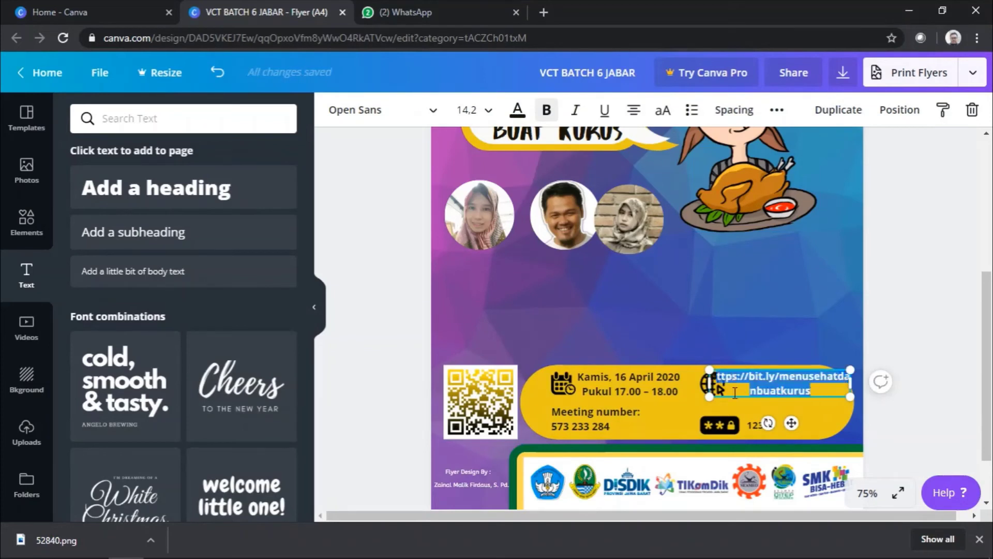
{"action": "left_click_drag", "start_coordinate": [734, 383], "coordinate": [700, 387]}
{"action": "left_click", "coordinate": [705, 384]}
{"action": "left_click", "coordinate": [626, 384]}
{"action": "left_click", "coordinate": [781, 382]}
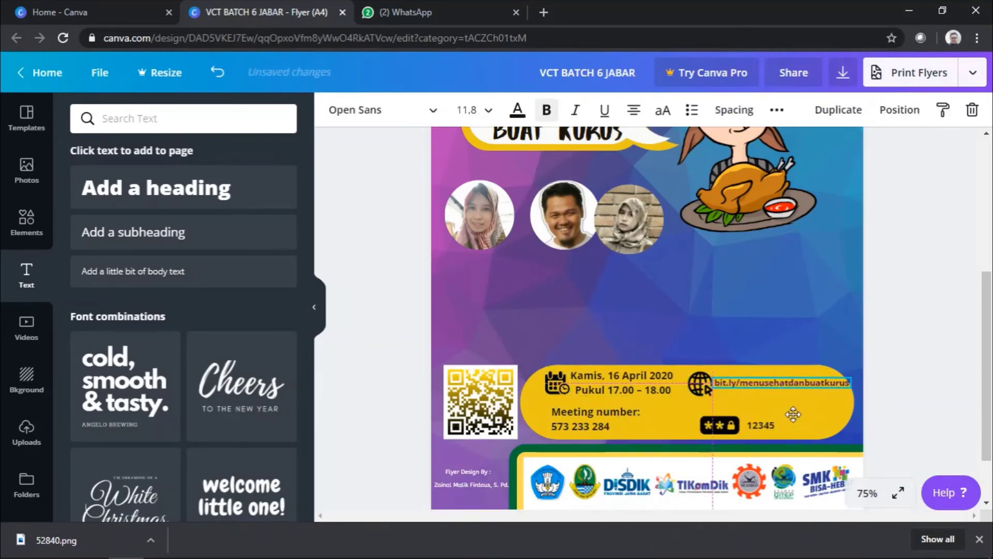
Step: Line the link up beside the globe icon and move the password icon and value together
{"action": "left_click", "coordinate": [504, 418]}
{"action": "left_click_drag", "start_coordinate": [781, 383], "coordinate": [781, 391]}
{"action": "left_click_drag", "start_coordinate": [719, 425], "coordinate": [705, 418]}
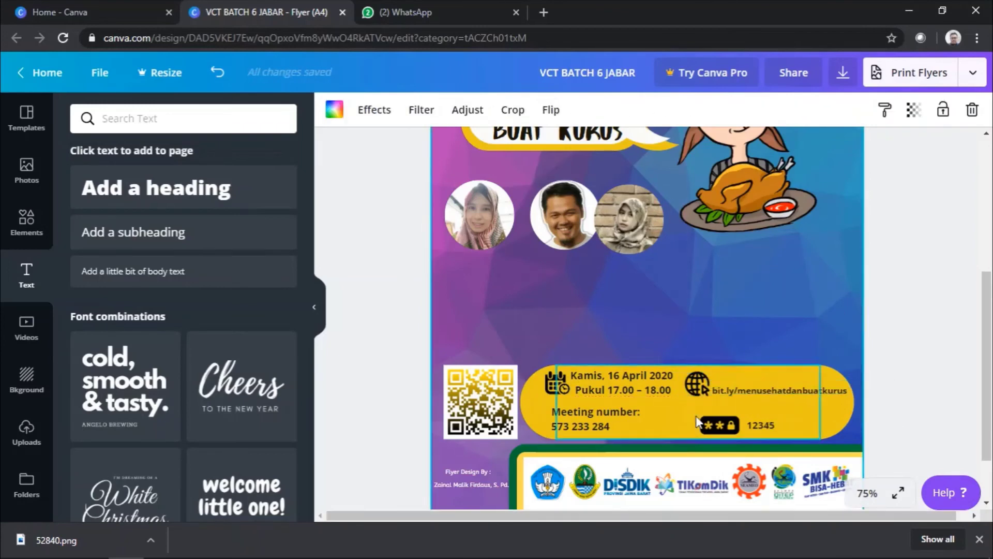
{"action": "left_click_drag", "start_coordinate": [763, 432], "coordinate": [748, 424]}
Step: Rearrange the speaker photos: the man's photo down right, the hijab woman's photo upper left
{"action": "scroll", "coordinate": [755, 310], "scroll_direction": "up", "scroll_amount": 5}
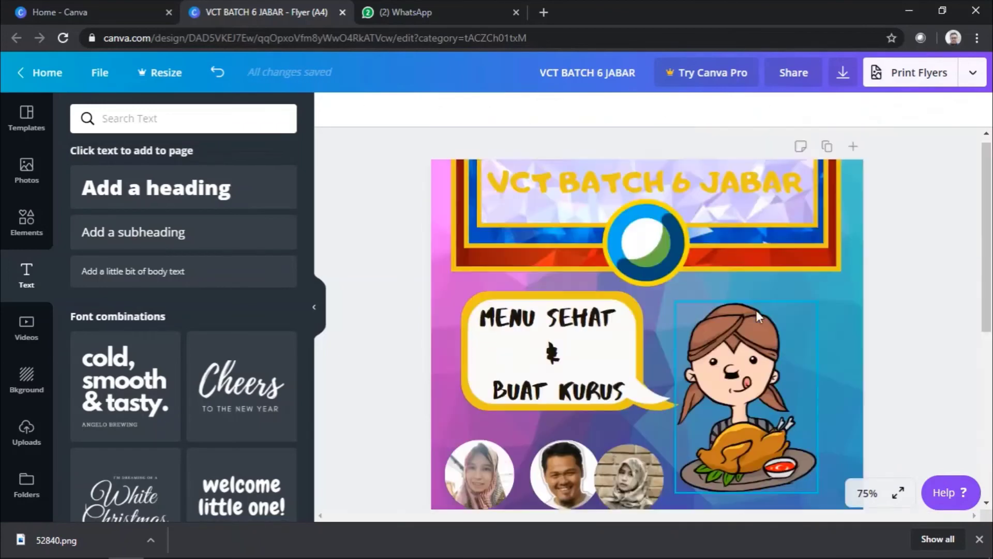
{"action": "scroll", "coordinate": [756, 309], "scroll_direction": "down", "scroll_amount": 5}
{"action": "left_click_drag", "start_coordinate": [501, 224], "coordinate": [500, 322]}
{"action": "left_click_drag", "start_coordinate": [564, 215], "coordinate": [679, 311]}
{"action": "left_click_drag", "start_coordinate": [628, 218], "coordinate": [481, 212]}
Step: Make the flyer title text blue and select the speech-bubble text
{"action": "scroll", "coordinate": [791, 335], "scroll_direction": "up", "scroll_amount": 5}
{"action": "left_click", "coordinate": [705, 195]}
{"action": "left_click", "coordinate": [517, 111]}
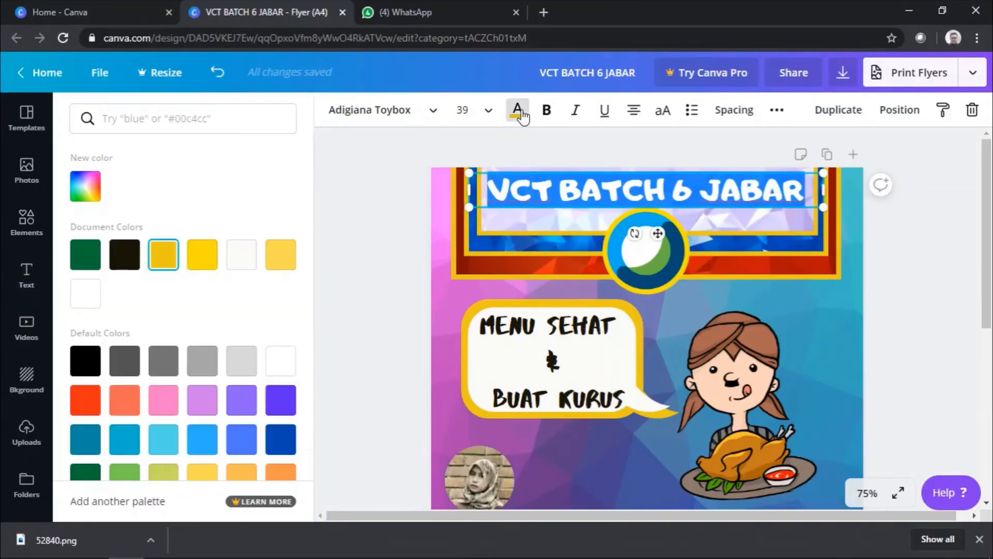
{"action": "left_click", "coordinate": [372, 213]}
{"action": "scroll", "coordinate": [778, 358], "scroll_direction": "down", "scroll_amount": 3}
{"action": "left_click", "coordinate": [778, 357]}
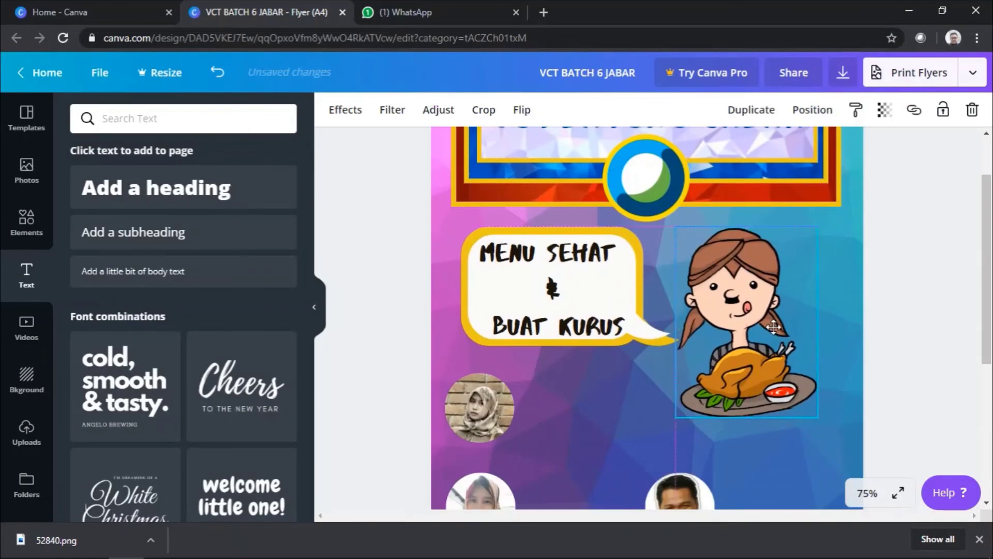
{"action": "scroll", "coordinate": [491, 331], "scroll_direction": "up", "scroll_amount": 3}
{"action": "left_click", "coordinate": [491, 330]}
{"action": "left_click", "coordinate": [831, 333]}
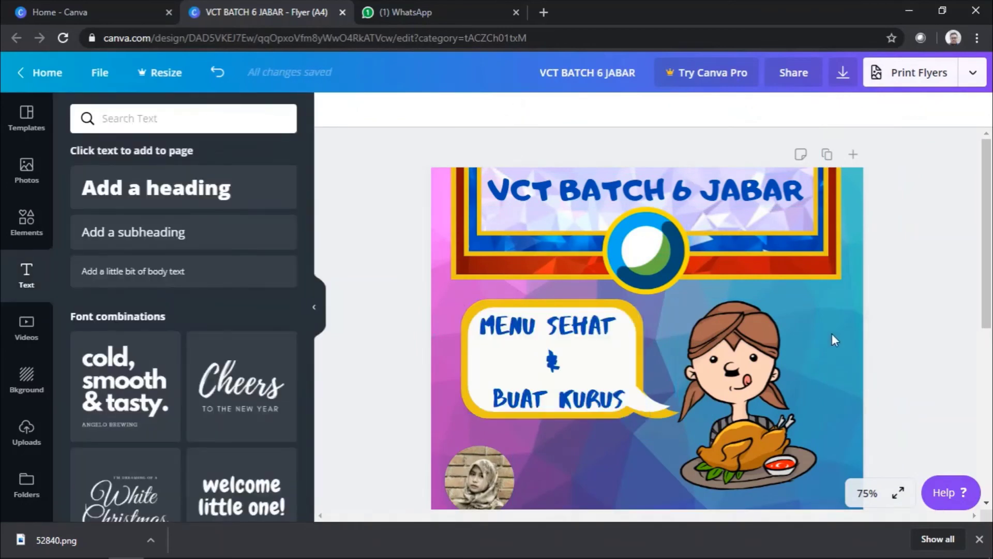
Step: Move the password icon beside Meeting number with the password value beneath it
{"action": "scroll", "coordinate": [570, 306], "scroll_direction": "down", "scroll_amount": 5}
{"action": "left_click", "coordinate": [480, 378]}
{"action": "left_click", "coordinate": [550, 359]}
{"action": "scroll", "coordinate": [550, 359], "scroll_direction": "up", "scroll_amount": 2}
{"action": "left_click", "coordinate": [680, 350]}
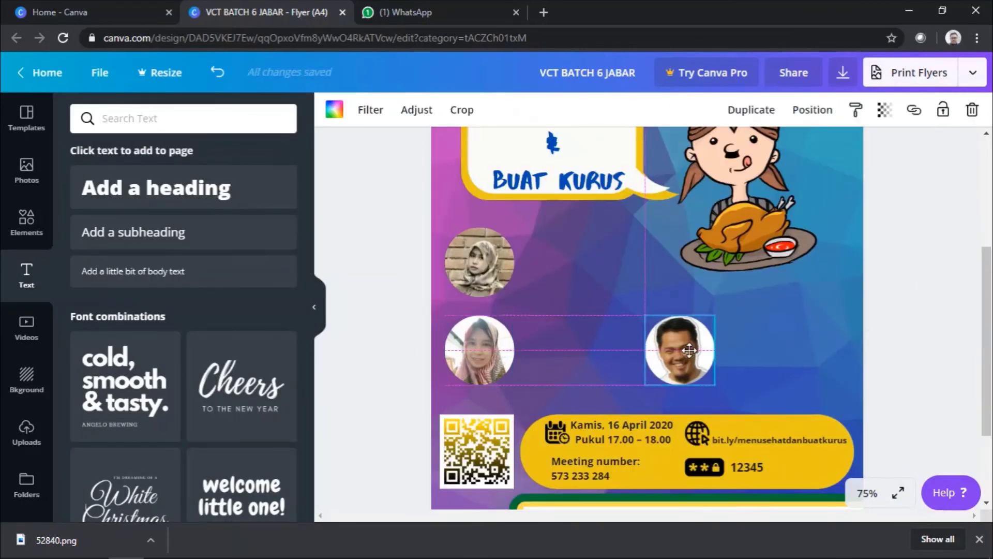
{"action": "left_click_drag", "start_coordinate": [712, 470], "coordinate": [677, 464]}
{"action": "left_click_drag", "start_coordinate": [746, 467], "coordinate": [669, 477]}
{"action": "left_click", "coordinate": [900, 411]}
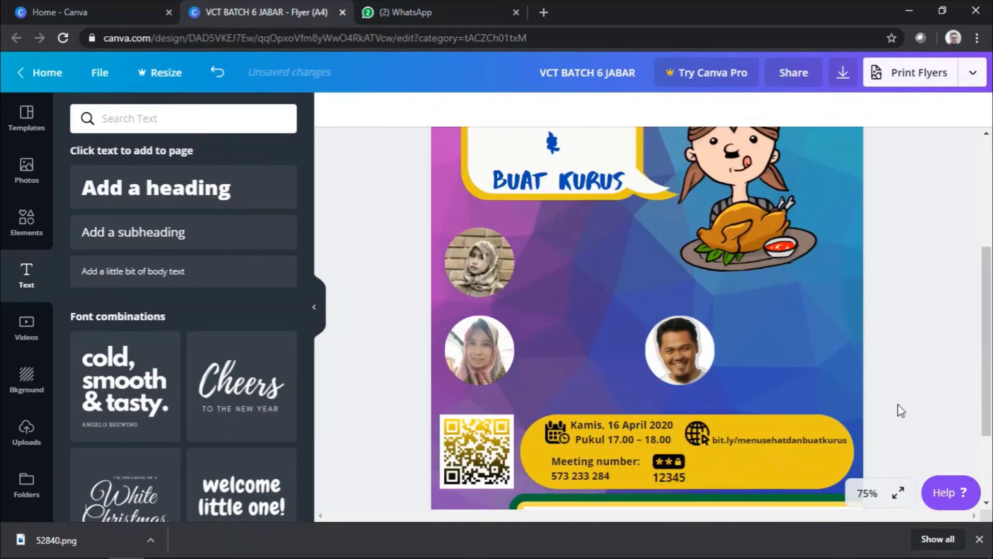
Step: Add a yellow chevron shape between the speaker photos
{"action": "left_click", "coordinate": [23, 224]}
{"action": "left_click", "coordinate": [285, 261]}
{"action": "scroll", "coordinate": [203, 274], "scroll_direction": "down", "scroll_amount": 5}
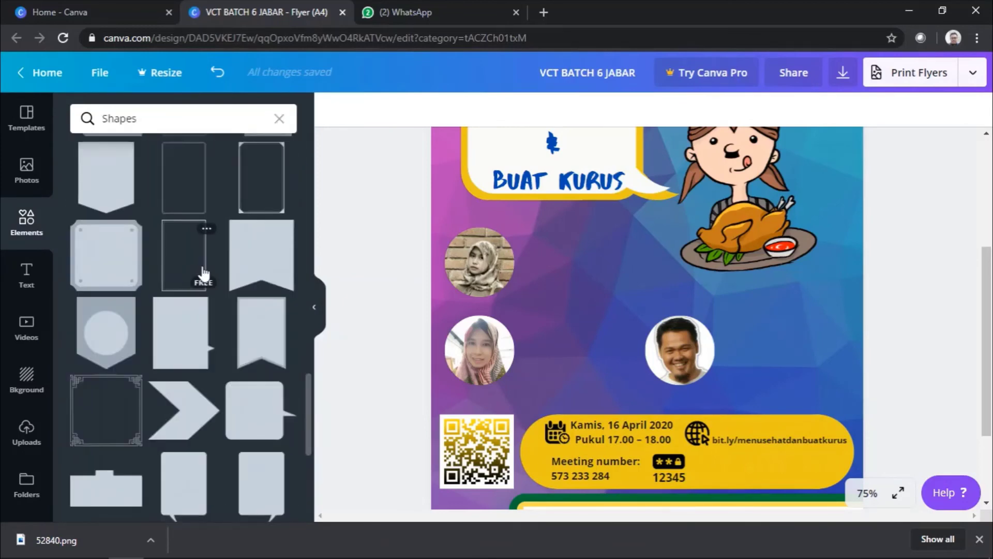
{"action": "left_click", "coordinate": [187, 421]}
{"action": "left_click_drag", "start_coordinate": [826, 422], "coordinate": [598, 262]}
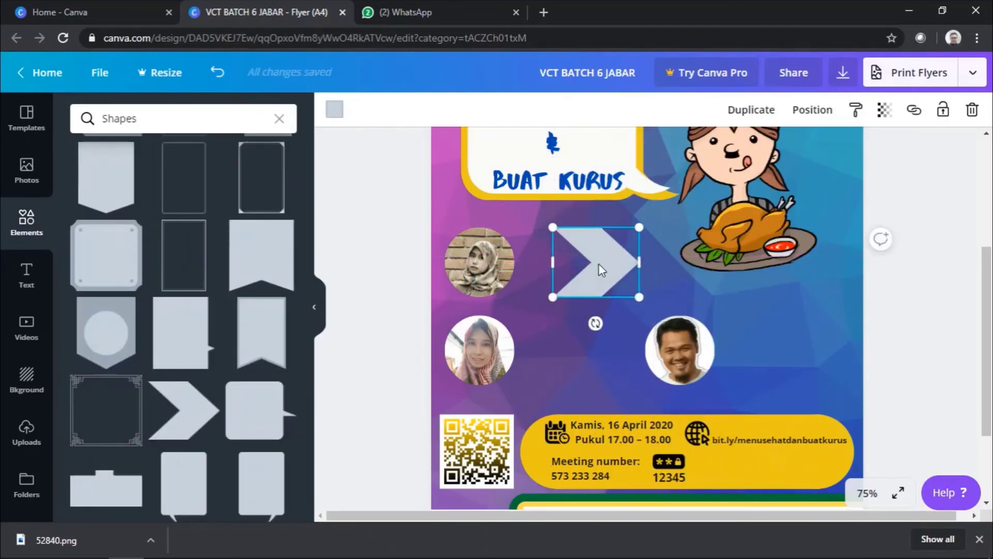
{"action": "left_click", "coordinate": [335, 108]}
{"action": "left_click", "coordinate": [241, 254]}
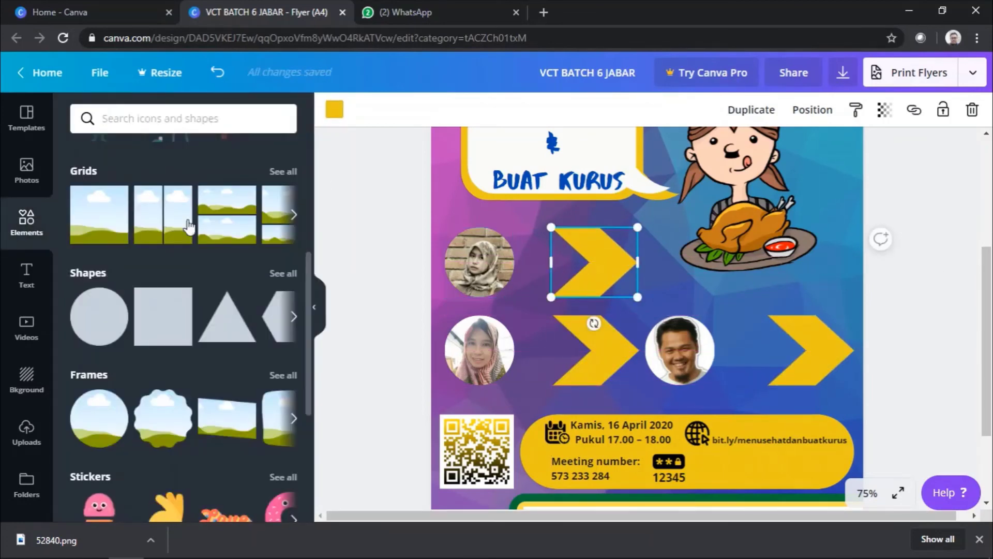
Step: Add wide yellow rectangles beside the top-left photo and the man's photo
{"action": "left_click", "coordinate": [163, 316]}
{"action": "left_click_drag", "start_coordinate": [820, 434], "coordinate": [614, 288]}
{"action": "left_click_drag", "start_coordinate": [547, 255], "coordinate": [743, 346]}
{"action": "left_click", "coordinate": [335, 109]}
{"action": "left_click", "coordinate": [241, 254]}
{"action": "right_click", "coordinate": [547, 265]}
{"action": "left_click", "coordinate": [533, 261]}
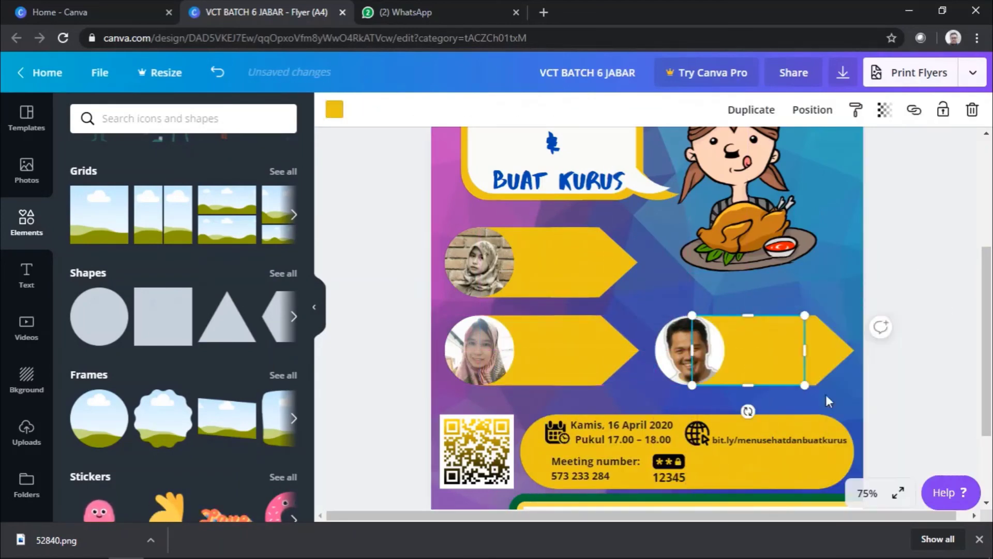
{"action": "scroll", "coordinate": [826, 394], "scroll_direction": "down", "scroll_amount": 1}
Step: Add a 'Presenter :' heading onto the top yellow banner
{"action": "left_click", "coordinate": [26, 274]}
{"action": "left_click", "coordinate": [274, 195]}
{"action": "type", "text": "Presenter :"}
{"action": "left_click_drag", "start_coordinate": [643, 310], "coordinate": [587, 329]}
{"action": "left_click_drag", "start_coordinate": [566, 261], "coordinate": [612, 197]}
{"action": "key", "text": "ctrl+z"}
{"action": "key", "text": "ctrl+z"}
{"action": "key", "text": "ctrl+z"}
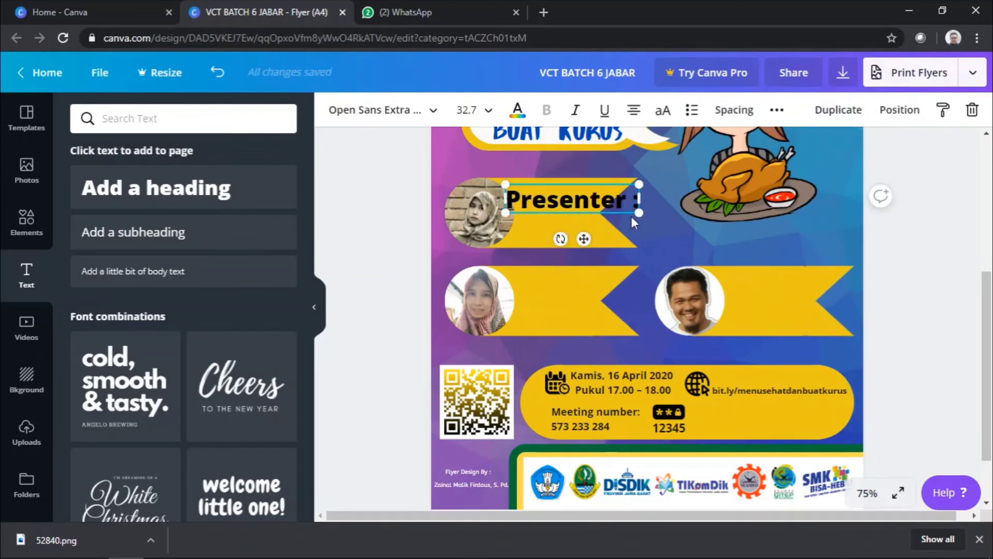
Step: Duplicate the heading as 'Moderator' on the man's banner and shift his photo and banner left
{"action": "key", "text": "ctrl+d"}
{"action": "key", "text": "ctrl+d"}
{"action": "left_click_drag", "start_coordinate": [573, 207], "coordinate": [766, 282]}
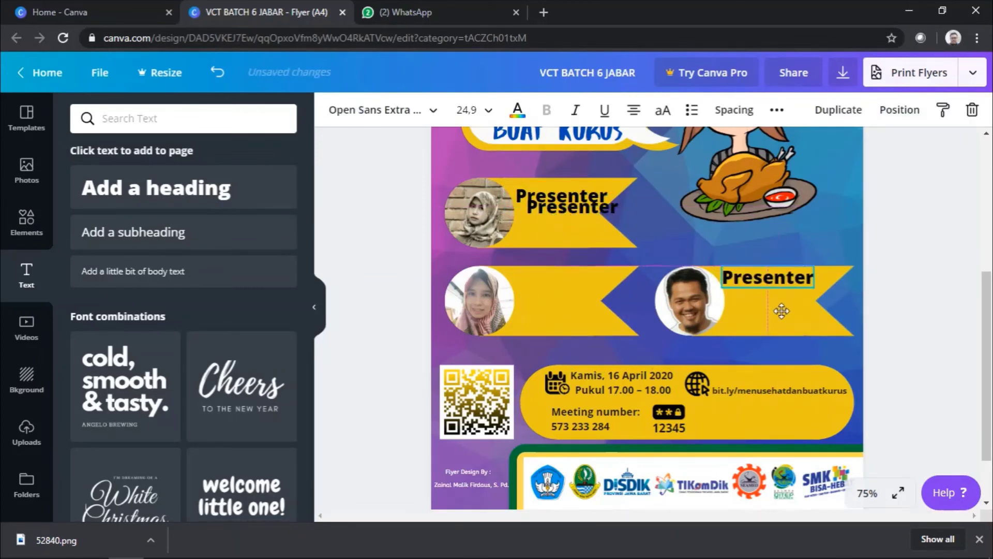
{"action": "double_click", "coordinate": [765, 282]}
{"action": "type", "text": "Moderator"}
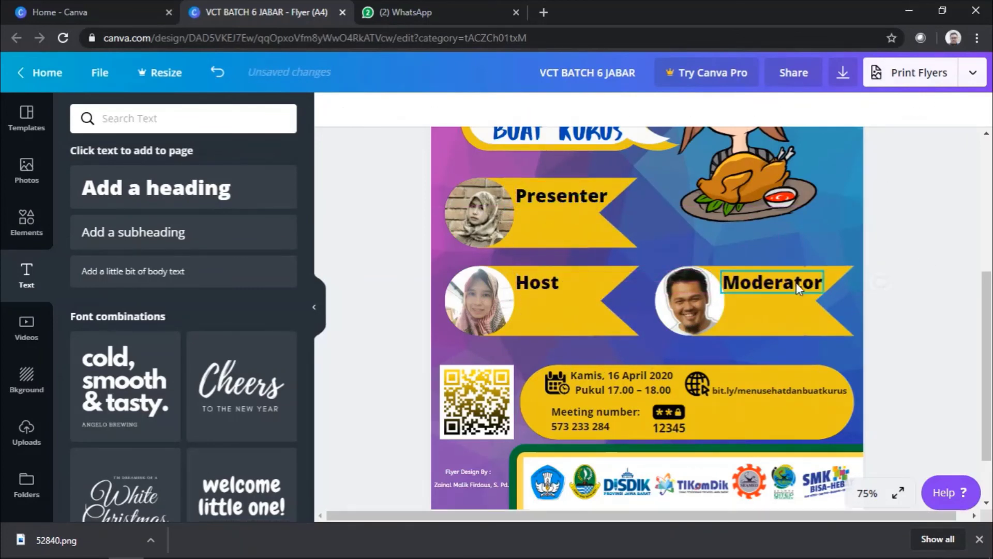
{"action": "left_click", "coordinate": [904, 305]}
{"action": "left_click", "coordinate": [687, 302]}
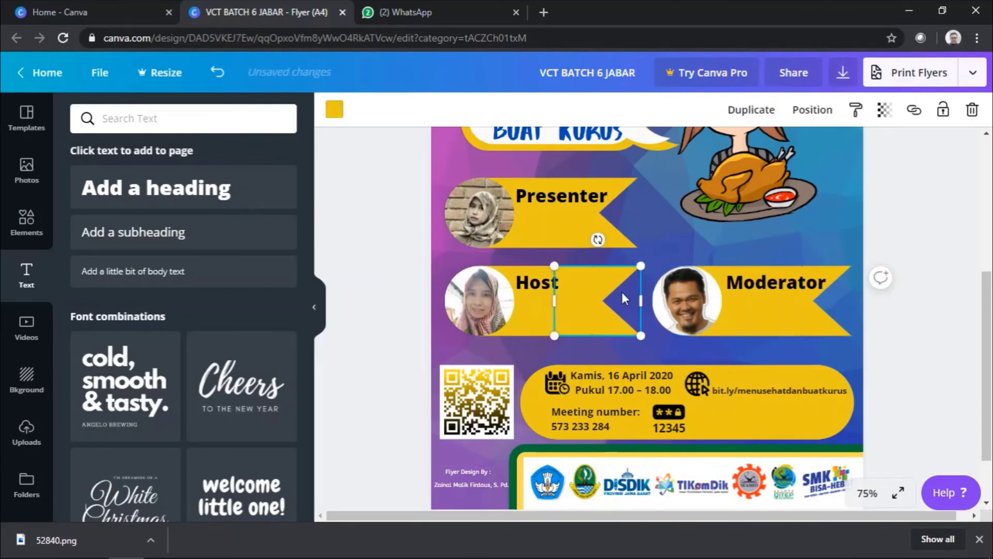
{"action": "left_click_drag", "start_coordinate": [762, 316], "coordinate": [758, 315]}
{"action": "left_click_drag", "start_coordinate": [605, 238], "coordinate": [610, 240]}
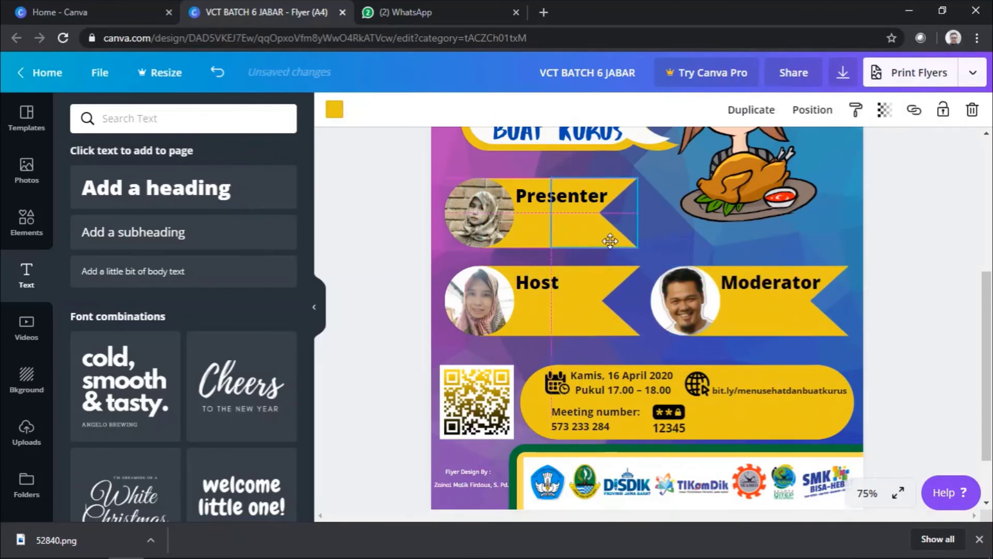
Step: Paste the speaker name lines under the headings and add a yellow circle at the Presenter banner's end
{"action": "key", "text": "alt+Tab"}
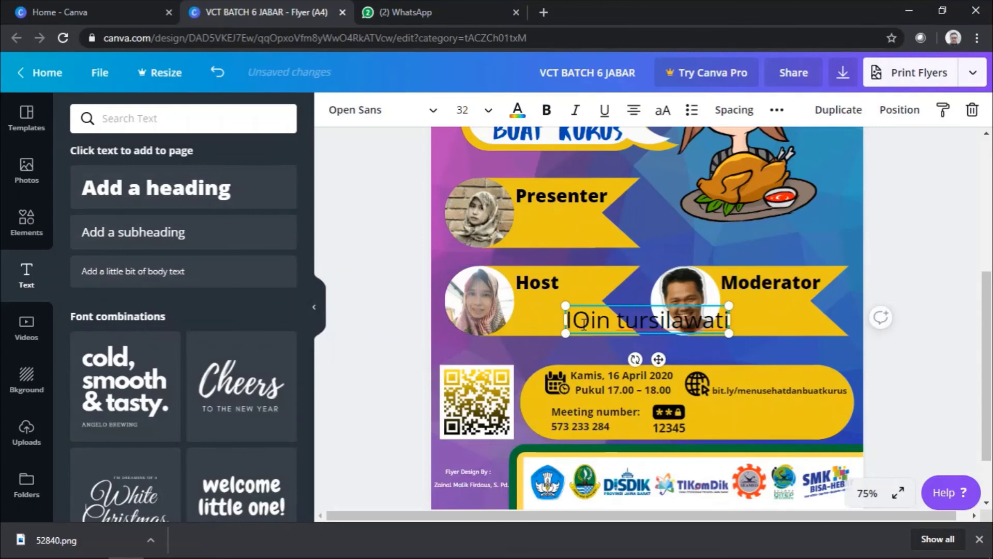
{"action": "left_click_drag", "start_coordinate": [733, 327], "coordinate": [782, 358]}
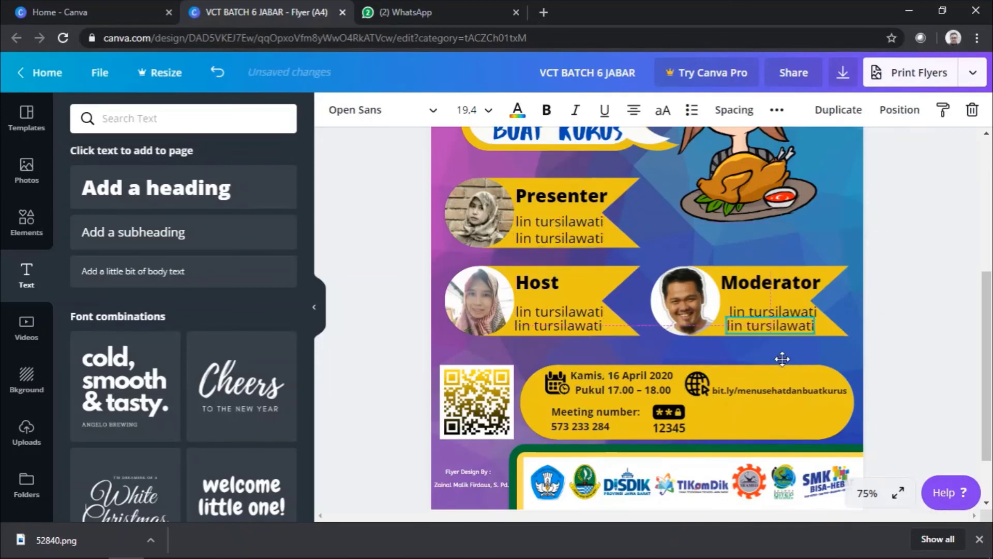
{"action": "left_click", "coordinate": [747, 314]}
{"action": "left_click_drag", "start_coordinate": [821, 320], "coordinate": [841, 318]}
{"action": "key", "text": "c"}
{"action": "left_click_drag", "start_coordinate": [639, 222], "coordinate": [823, 300]}
Step: Copy the yellow circle for another banner and reduce the Moderator detail text size
{"action": "key", "text": "ctrl+d"}
{"action": "key", "text": "ctrl+d"}
{"action": "left_click_drag", "start_coordinate": [615, 302], "coordinate": [613, 213]}
{"action": "left_click", "coordinate": [569, 212]}
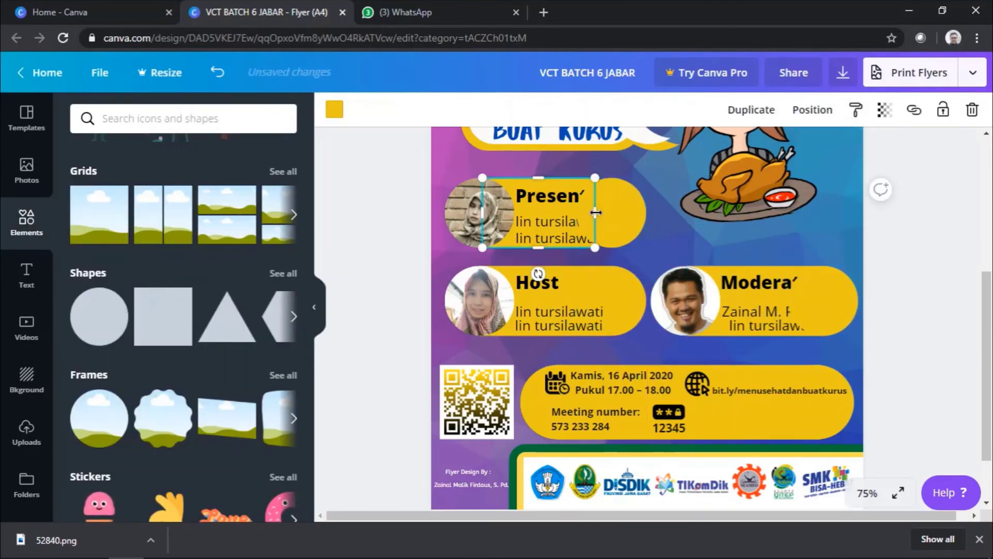
{"action": "left_click", "coordinate": [758, 327]}
{"action": "double_click", "coordinate": [758, 327]}
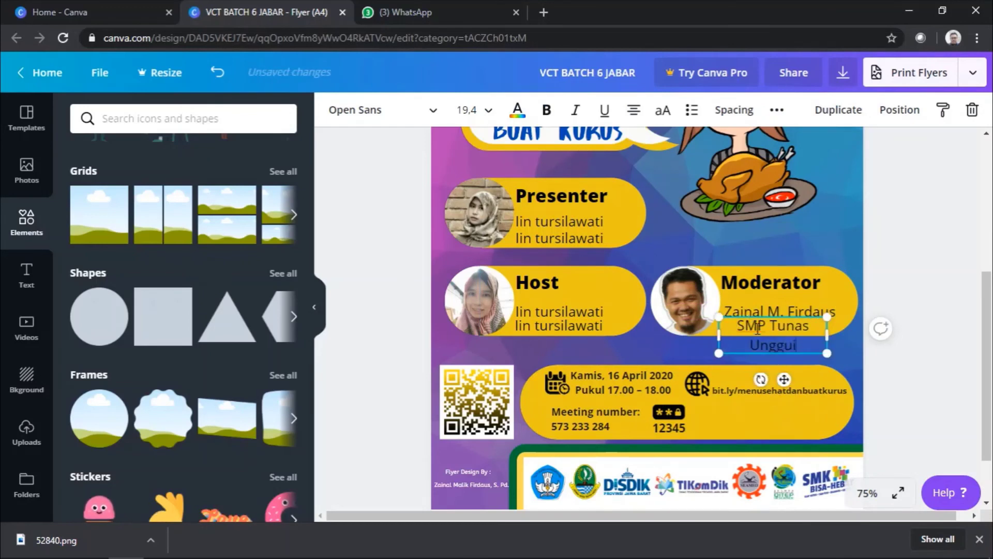
{"action": "left_click", "coordinate": [471, 110]}
{"action": "left_click", "coordinate": [470, 290]}
{"action": "left_click", "coordinate": [771, 284]}
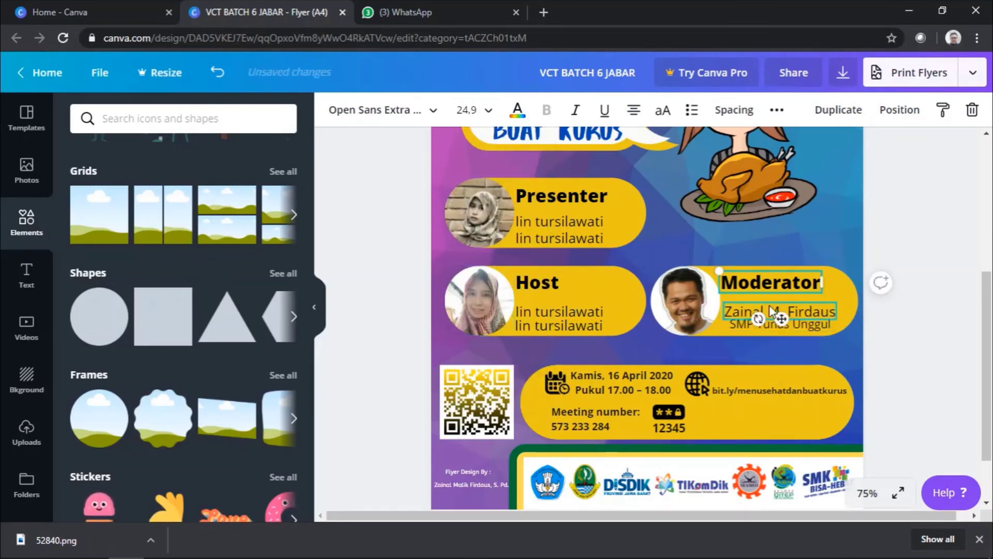
Step: Correct the Host school line and nudge the Host and Presenter text into place
{"action": "left_click", "coordinate": [583, 319]}
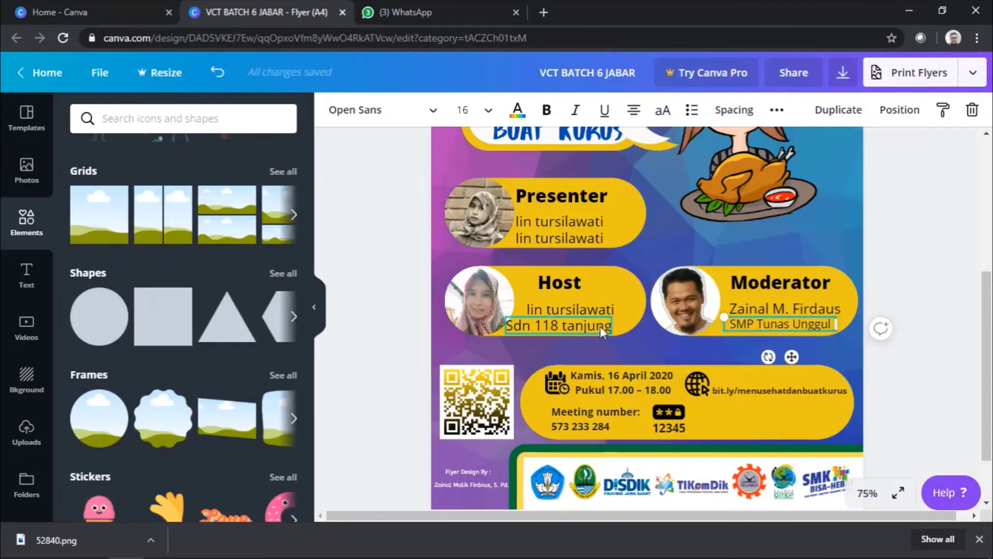
{"action": "key", "text": "ctrl+a"}
{"action": "left_click", "coordinate": [533, 325]}
{"action": "key", "text": "BackSpace"}
{"action": "key", "text": "BackSpace"}
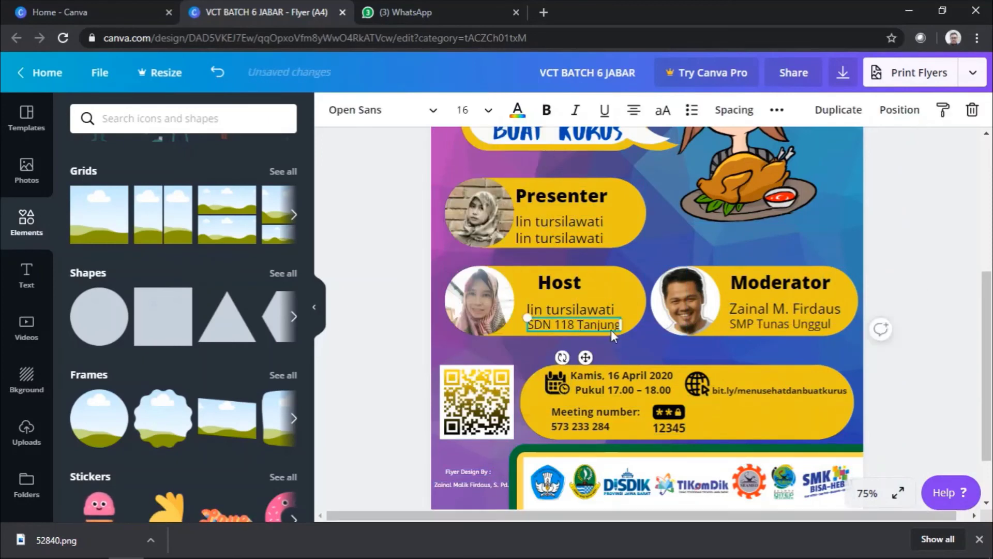
{"action": "left_click_drag", "start_coordinate": [585, 357], "coordinate": [578, 356]}
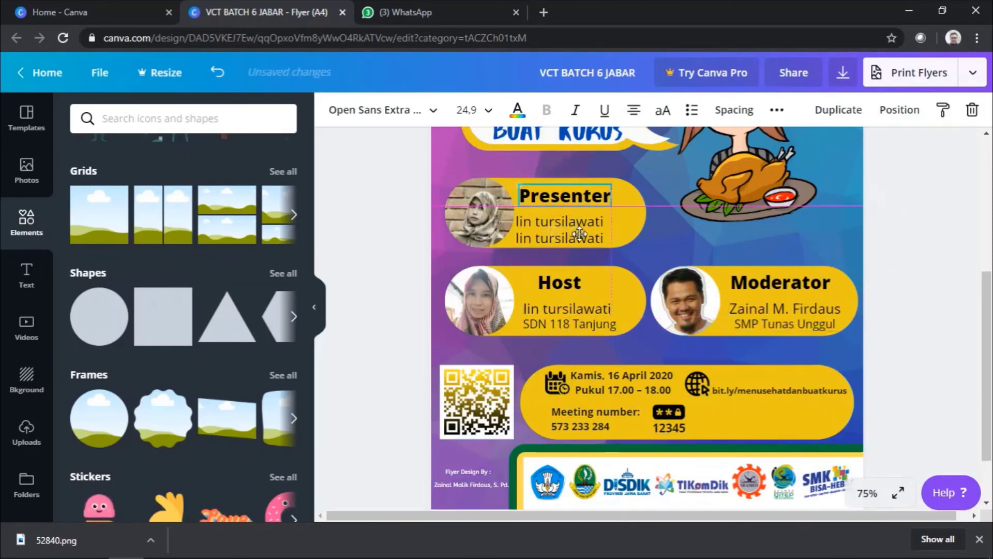
{"action": "left_click_drag", "start_coordinate": [588, 252], "coordinate": [582, 252]}
Step: Underline the Presenter's name and tidy the Presenter detail formatting
{"action": "left_click", "coordinate": [519, 237]}
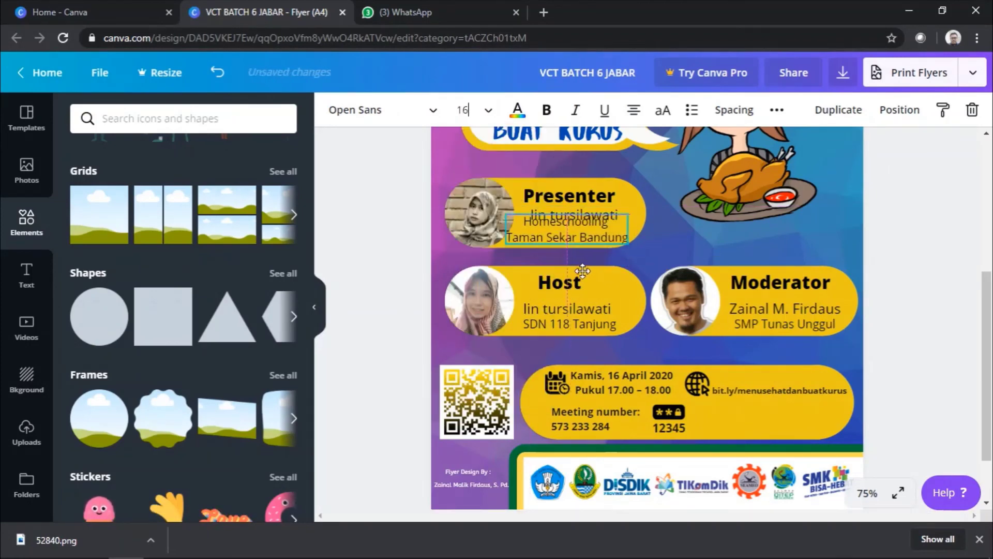
{"action": "key", "text": "ctrl+z"}
{"action": "key", "text": "ctrl+z"}
{"action": "key", "text": "ctrl+z"}
{"action": "key", "text": "ctrl+z"}
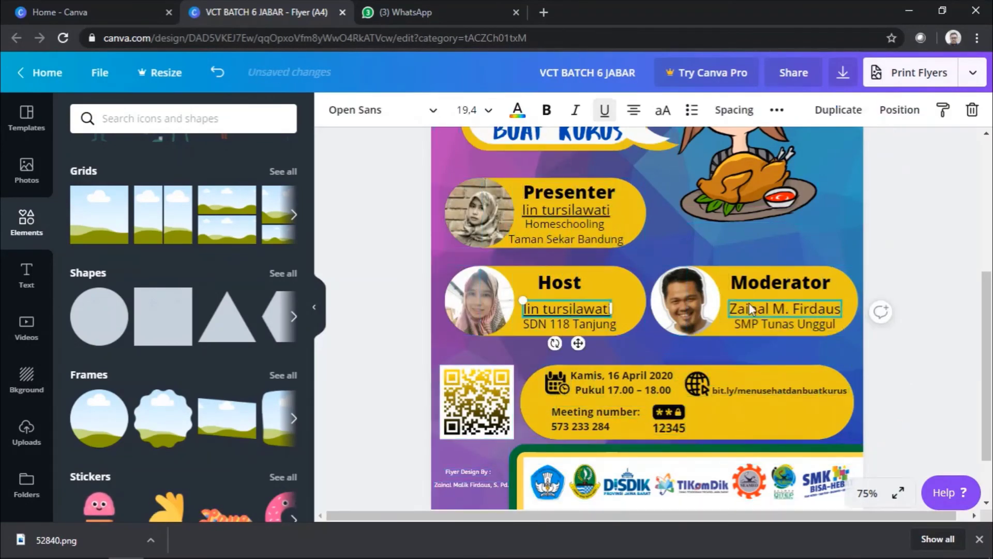
{"action": "key", "text": "ctrl+z"}
{"action": "key", "text": "ctrl+z"}
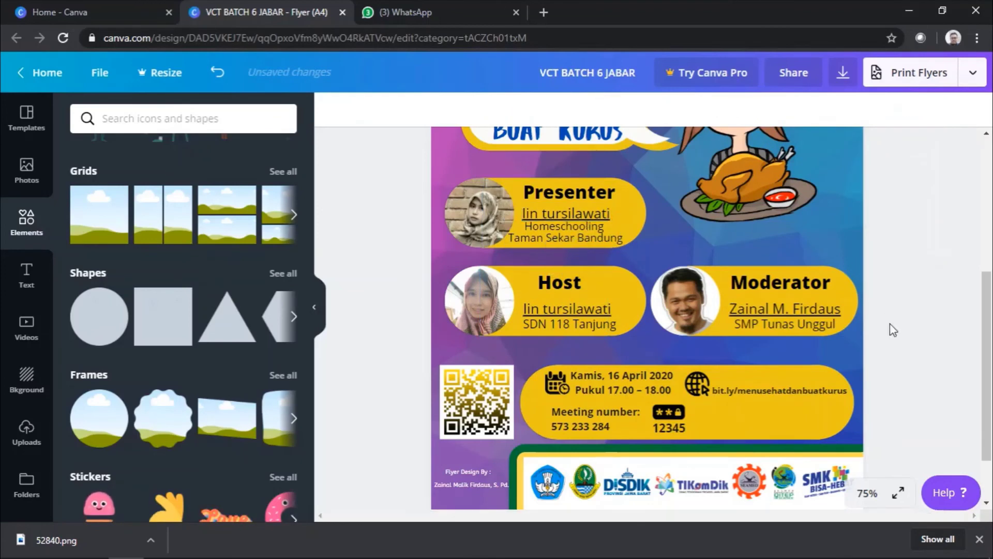
{"action": "key", "text": "ctrl+z"}
{"action": "key", "text": "ctrl+z"}
{"action": "key", "text": "ctrl+z"}
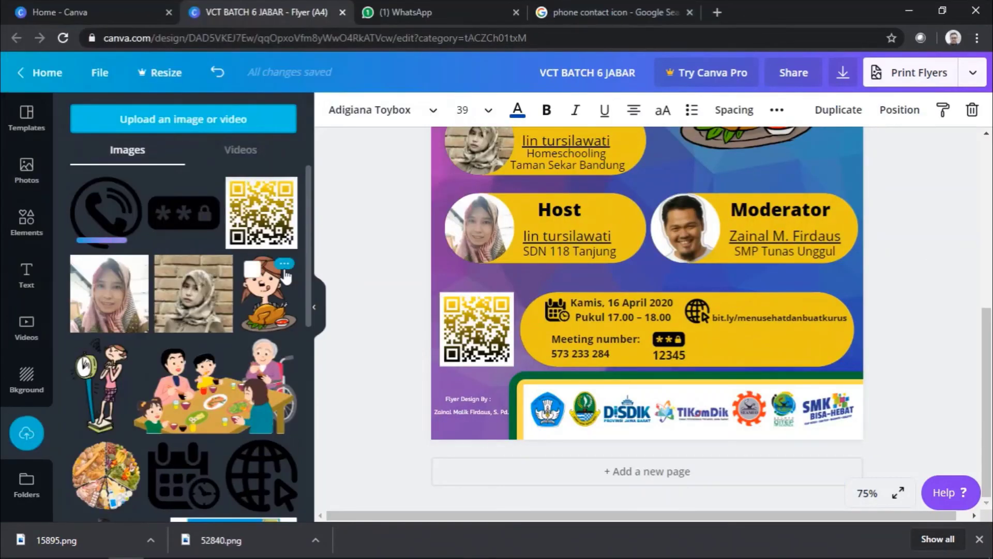
Step: Add a phone icon after the bit.ly link and paste the contact phone number beside it
{"action": "left_click", "coordinate": [106, 212]}
{"action": "left_click_drag", "start_coordinate": [838, 222], "coordinate": [690, 321]}
{"action": "key", "text": "ctrl+v"}
{"action": "left_click_drag", "start_coordinate": [745, 342], "coordinate": [786, 343]}
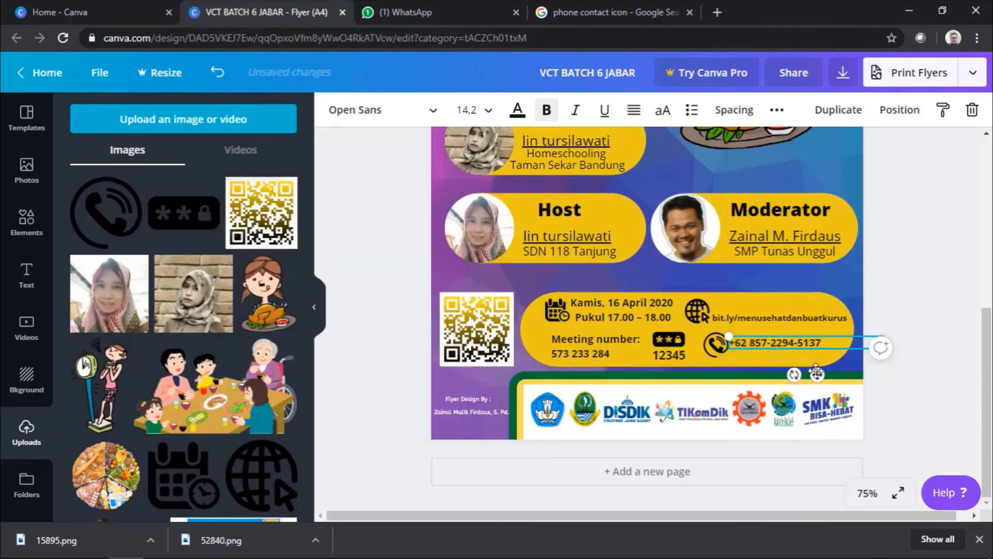
{"action": "left_click_drag", "start_coordinate": [816, 373], "coordinate": [827, 376]}
{"action": "left_click_drag", "start_coordinate": [716, 344], "coordinate": [722, 344]}
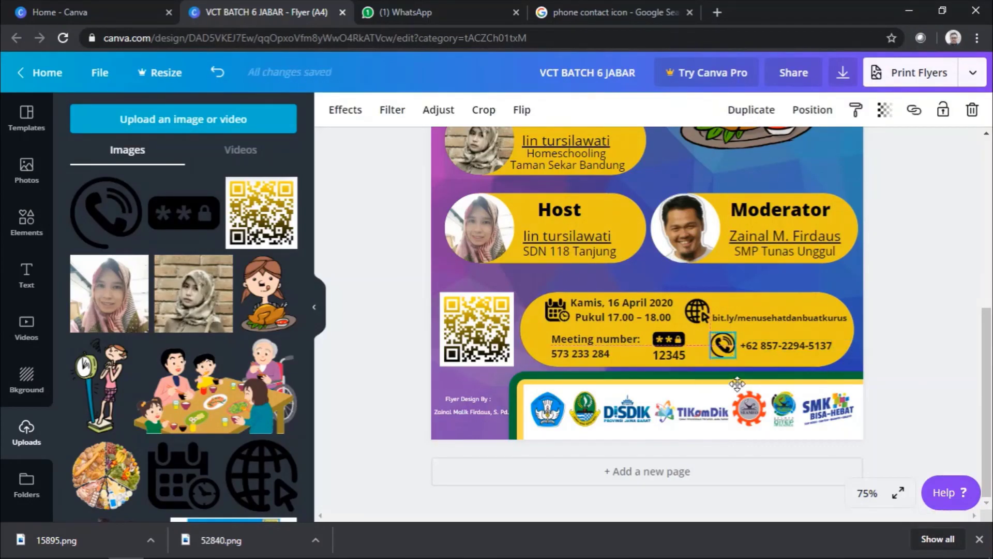
{"action": "key", "text": "Escape"}
{"action": "left_click", "coordinate": [669, 356]}
{"action": "left_click", "coordinate": [909, 392]}
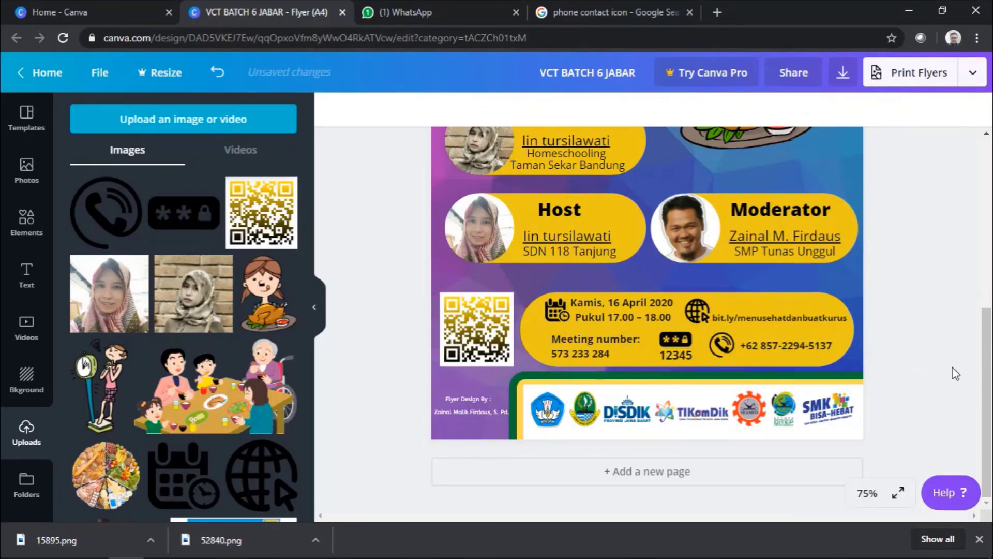
{"action": "scroll", "coordinate": [931, 336], "scroll_direction": "up", "scroll_amount": 7}
Step: Make the flyer title text black
{"action": "left_click", "coordinate": [647, 190]}
{"action": "left_click", "coordinate": [517, 109]}
{"action": "left_click", "coordinate": [86, 261]}
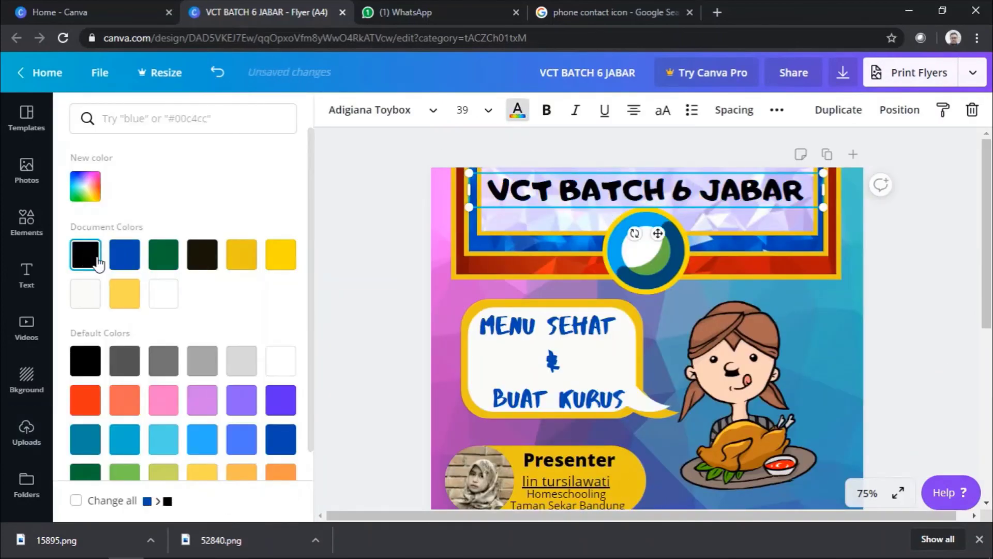
{"action": "left_click", "coordinate": [318, 307]}
Step: Delete the stray Presenter label from the header and make the logo box border yellow
{"action": "left_click", "coordinate": [444, 464]}
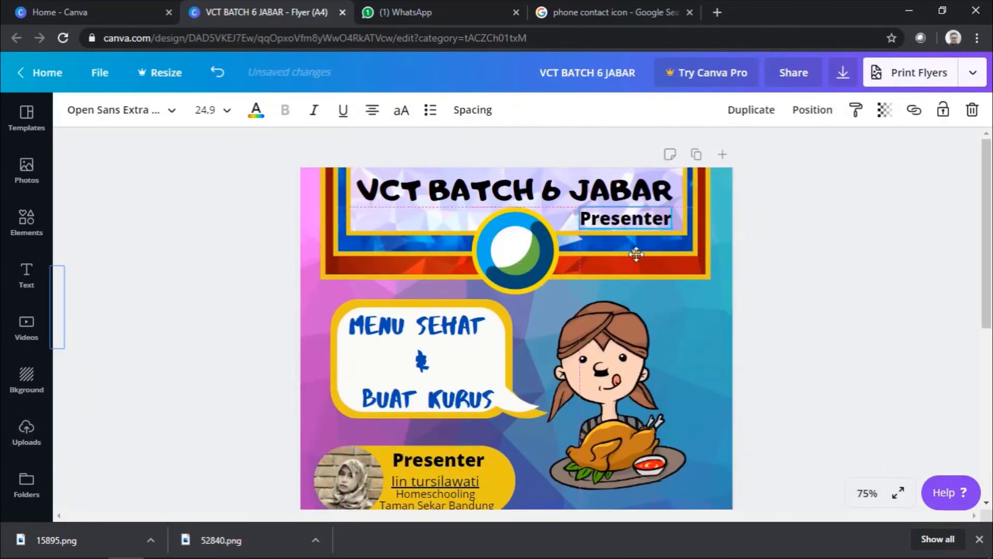
{"action": "key", "text": "ctrl+z"}
{"action": "scroll", "coordinate": [812, 324], "scroll_direction": "down", "scroll_amount": 6}
{"action": "left_click", "coordinate": [385, 406]}
{"action": "left_click", "coordinate": [96, 109]}
{"action": "left_click", "coordinate": [241, 254]}
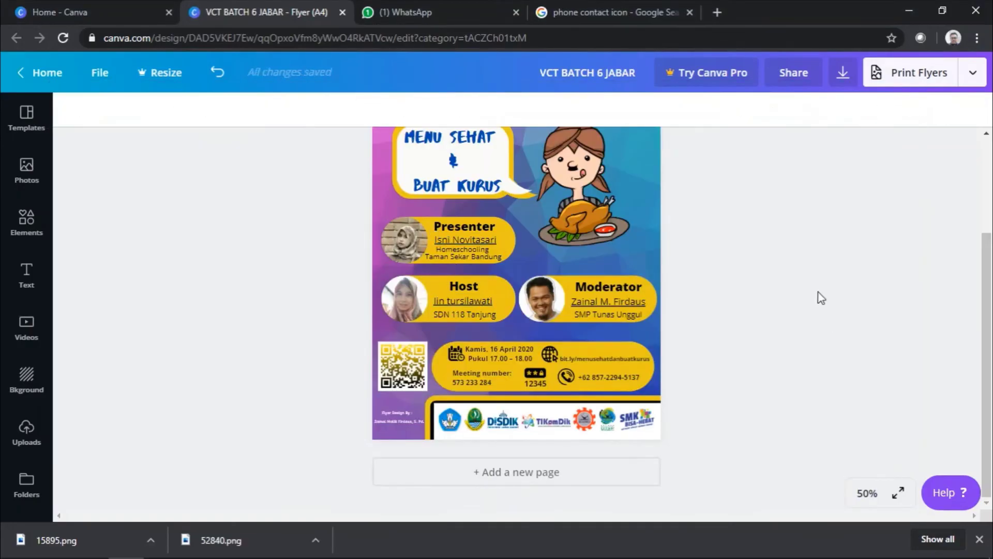
Step: Place and resize the food-plate image, then send it behind the scale-girl illustration
{"action": "scroll", "coordinate": [821, 298], "scroll_direction": "up", "scroll_amount": 2}
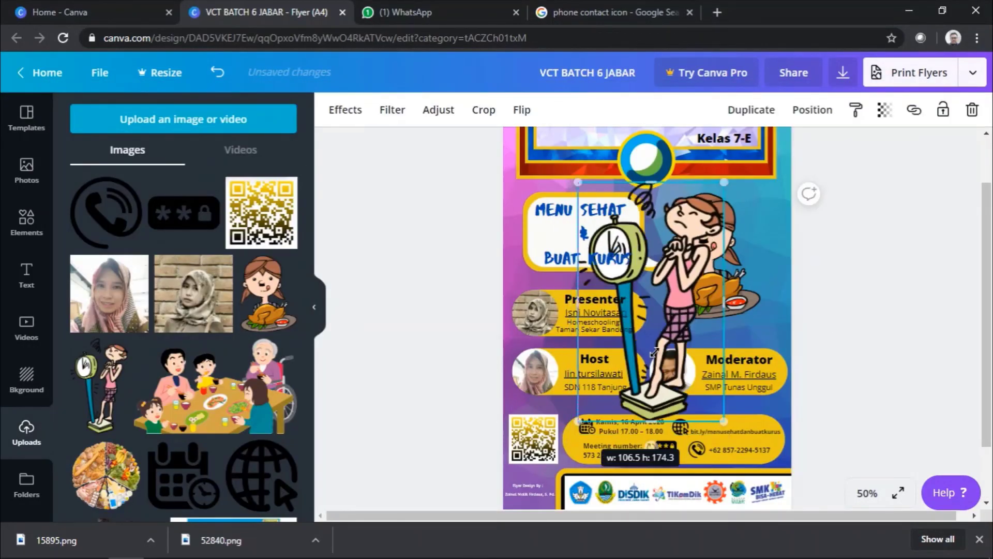
{"action": "left_click_drag", "start_coordinate": [734, 424], "coordinate": [743, 332]}
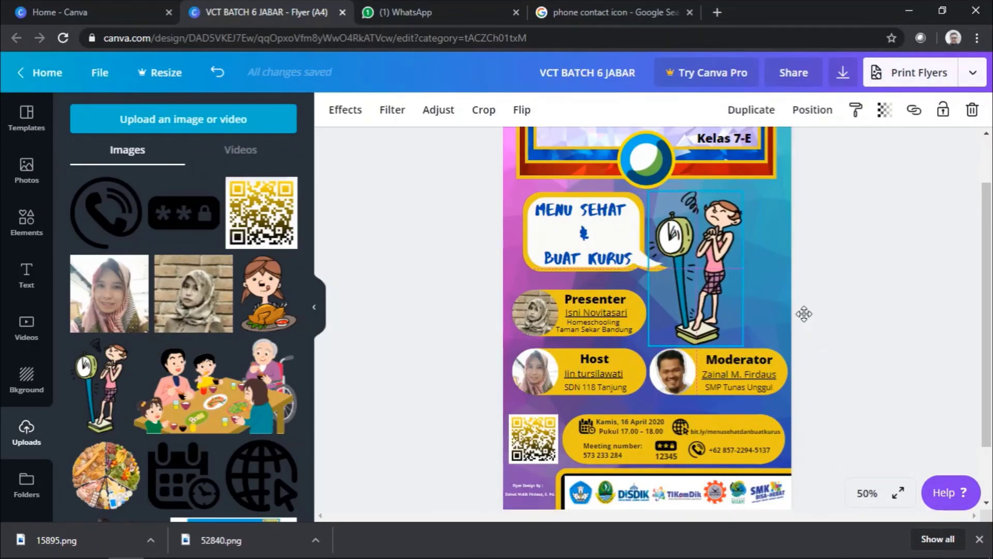
{"action": "left_click_drag", "start_coordinate": [106, 475], "coordinate": [719, 259]}
{"action": "left_click_drag", "start_coordinate": [649, 331], "coordinate": [655, 344]}
{"action": "right_click", "coordinate": [771, 254]}
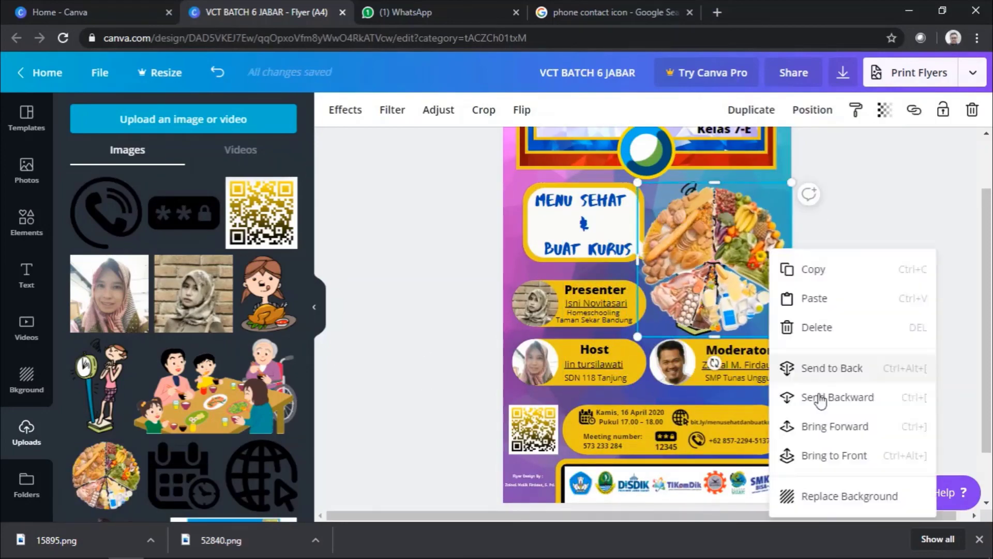
{"action": "left_click", "coordinate": [789, 333]}
Step: Scroll through the flyer to review the layout and open the zoom level choices
{"action": "scroll", "coordinate": [903, 289], "scroll_direction": "down", "scroll_amount": 2}
{"action": "scroll", "coordinate": [902, 289], "scroll_direction": "up", "scroll_amount": 4}
{"action": "double_click", "coordinate": [541, 273]}
{"action": "left_click", "coordinate": [842, 322]}
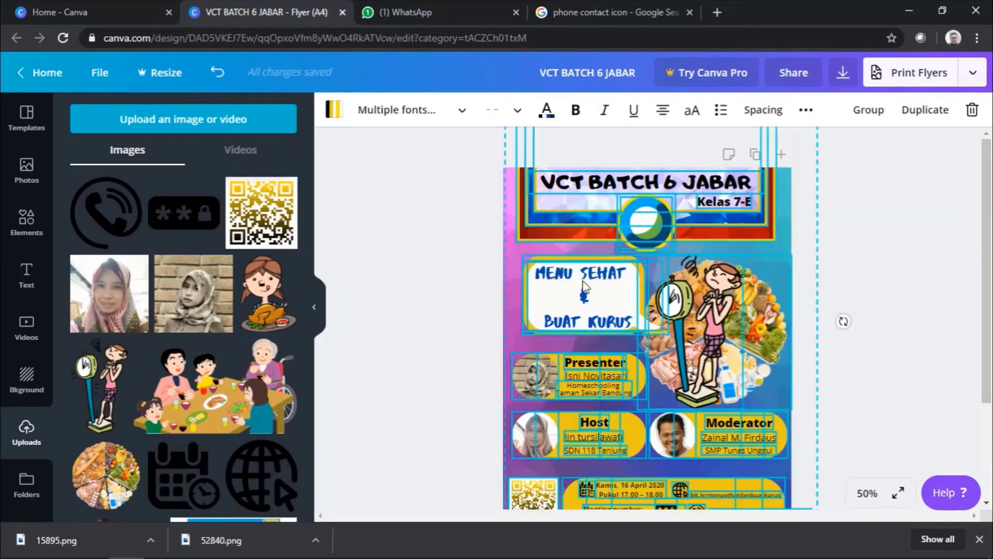
{"action": "scroll", "coordinate": [914, 344], "scroll_direction": "down", "scroll_amount": 3}
{"action": "scroll", "coordinate": [838, 185], "scroll_direction": "up", "scroll_amount": 2}
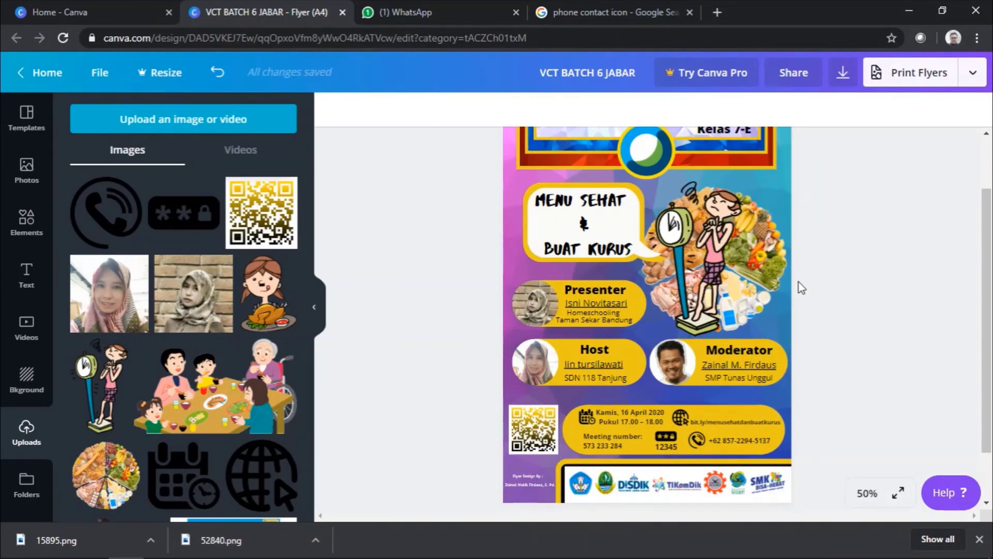
{"action": "scroll", "coordinate": [801, 291], "scroll_direction": "up", "scroll_amount": 2}
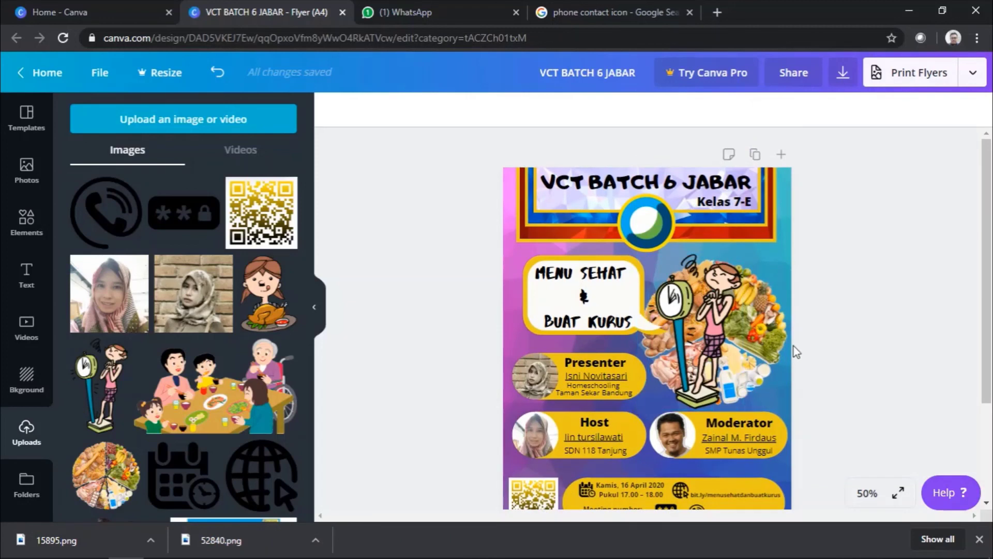
{"action": "scroll", "coordinate": [795, 351], "scroll_direction": "down", "scroll_amount": 2}
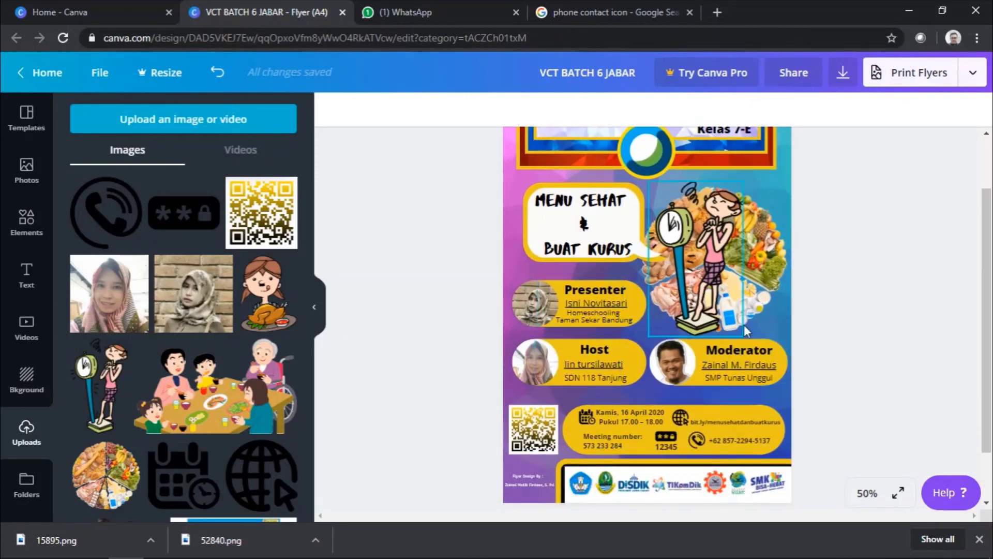
{"action": "scroll", "coordinate": [807, 340], "scroll_direction": "up", "scroll_amount": 2}
{"action": "scroll", "coordinate": [807, 340], "scroll_direction": "down", "scroll_amount": 2}
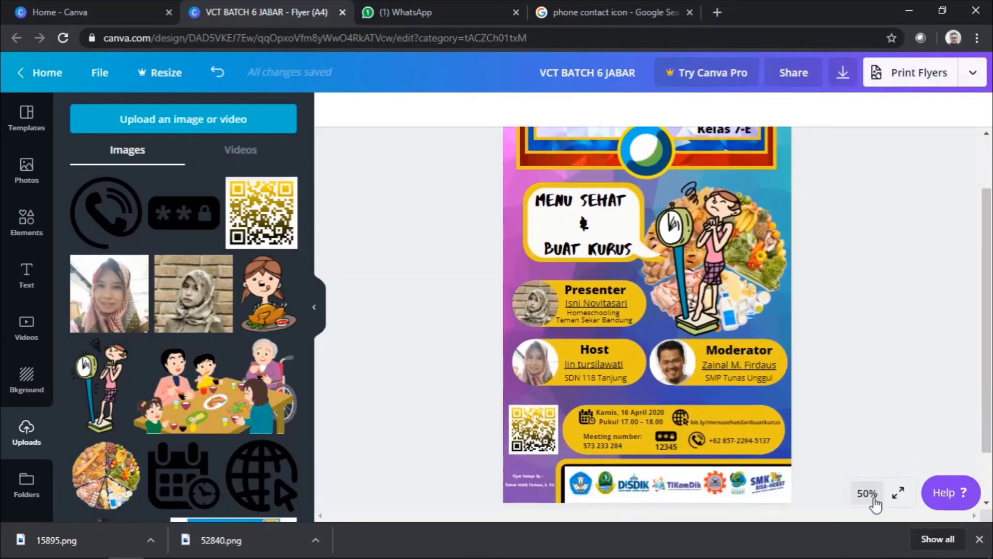
{"action": "left_click", "coordinate": [868, 493]}
Step: Zoom out to 25%, hide the uploads side panel, then set the canvas zoom back to 50%
{"action": "left_click", "coordinate": [868, 357]}
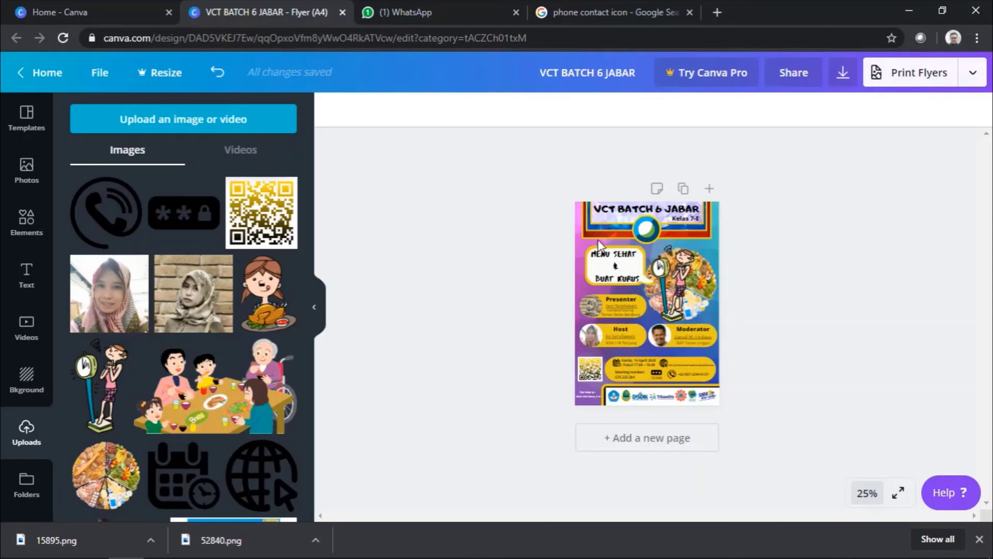
{"action": "left_click", "coordinate": [316, 306]}
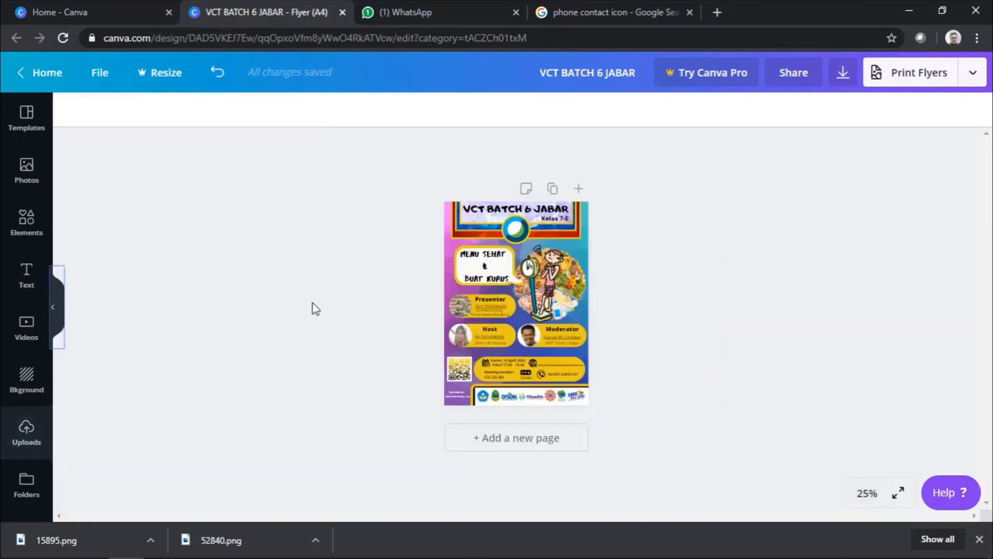
{"action": "left_click", "coordinate": [869, 494]}
{"action": "left_click", "coordinate": [856, 322]}
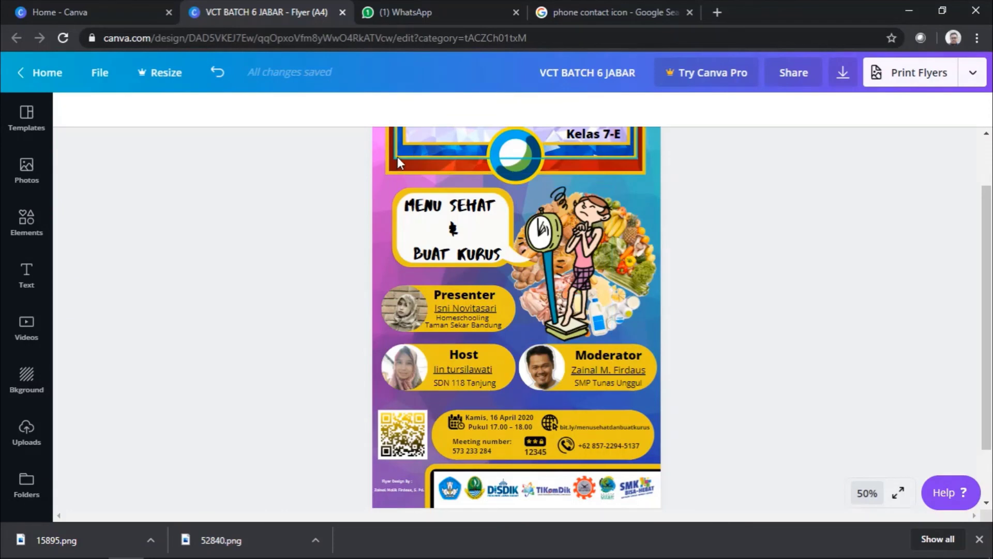
Step: Download the VCT BATCH 6 JABAR flyer as a PNG, dismissing the Canva Pro size offer
{"action": "left_click", "coordinate": [843, 77]}
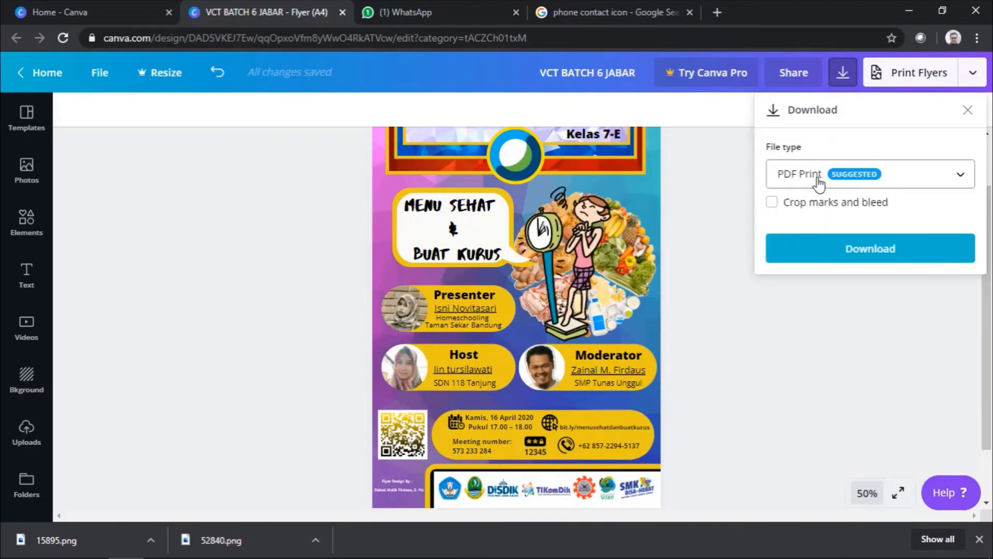
{"action": "left_click", "coordinate": [892, 180]}
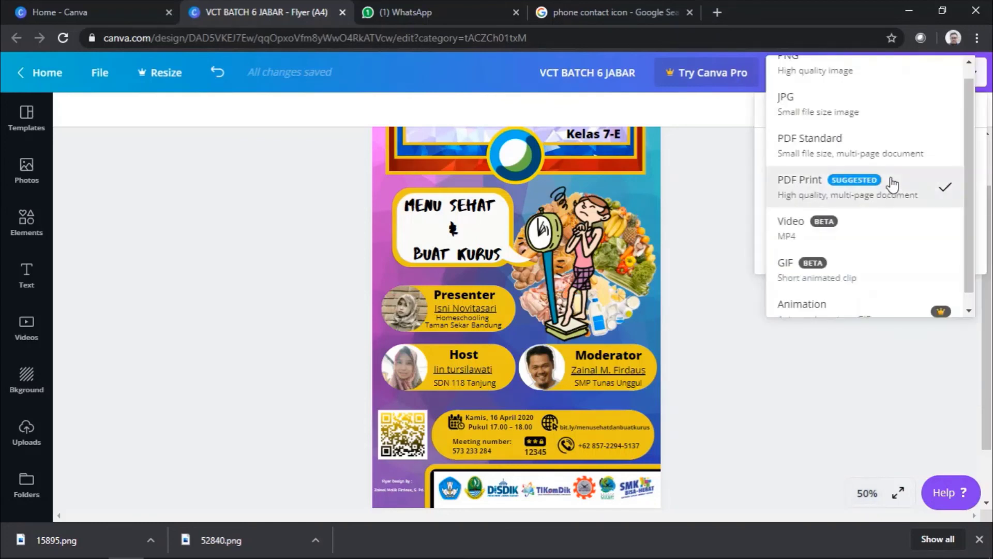
{"action": "scroll", "coordinate": [863, 122], "scroll_direction": "up", "scroll_amount": 1}
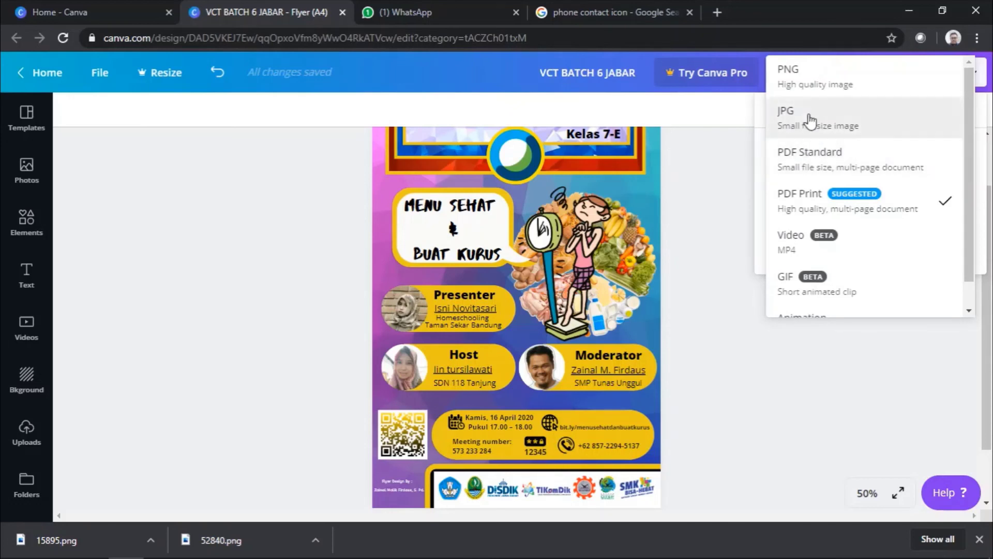
{"action": "left_click", "coordinate": [833, 88]}
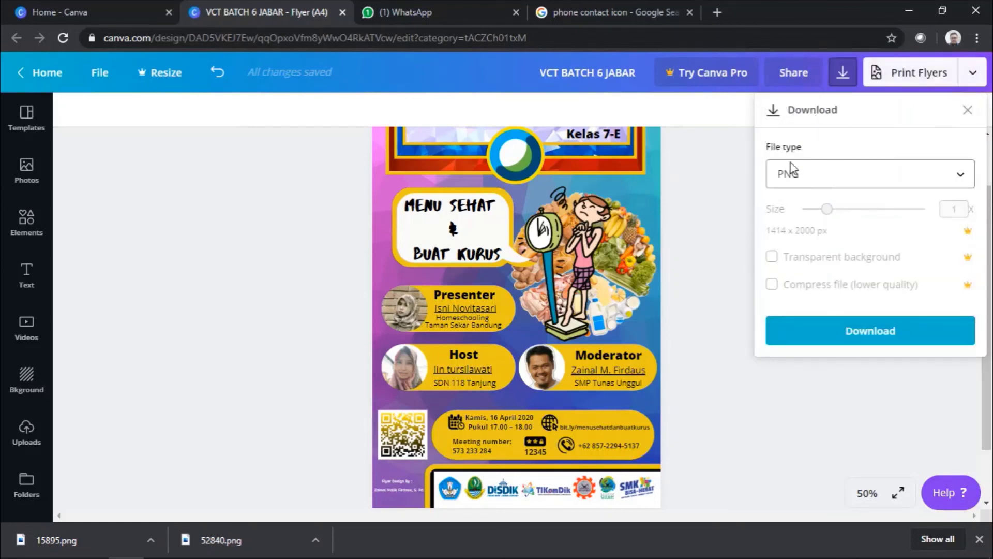
{"action": "left_click", "coordinate": [827, 209]}
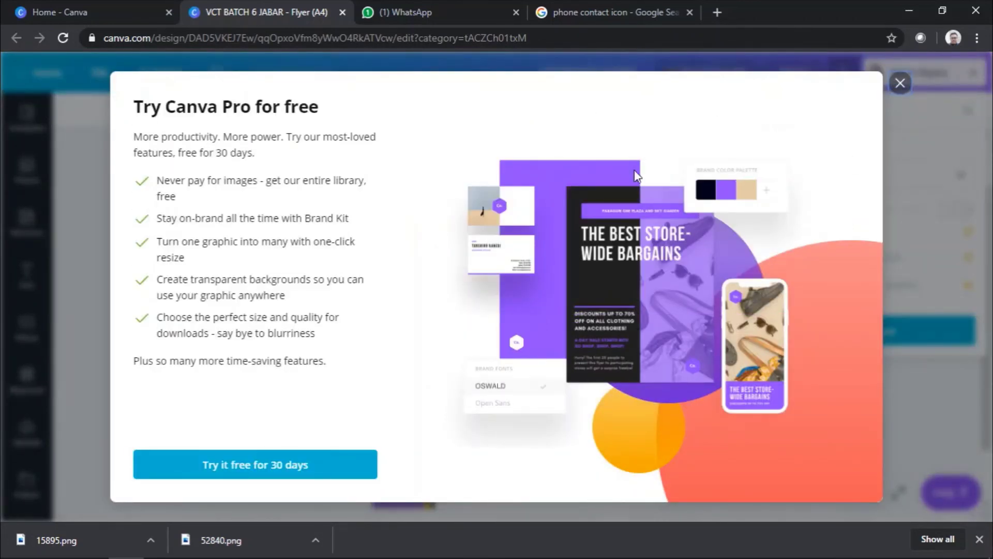
{"action": "left_click", "coordinate": [899, 83]}
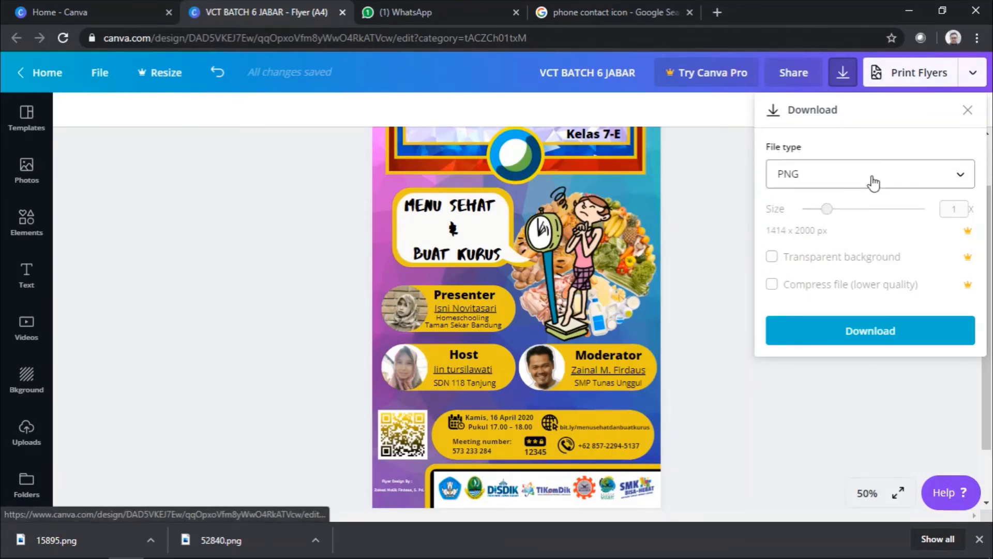
{"action": "left_click", "coordinate": [886, 346]}
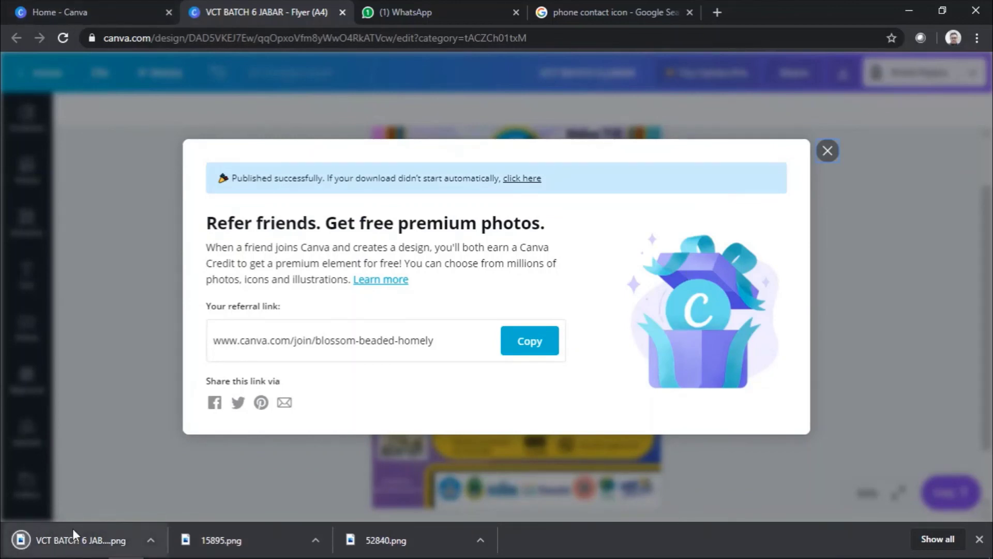
Step: Close the Refer friends pop-up to return to the flyer editor
{"action": "mouse_move", "coordinate": [80, 553]}
{"action": "left_click", "coordinate": [828, 151]}
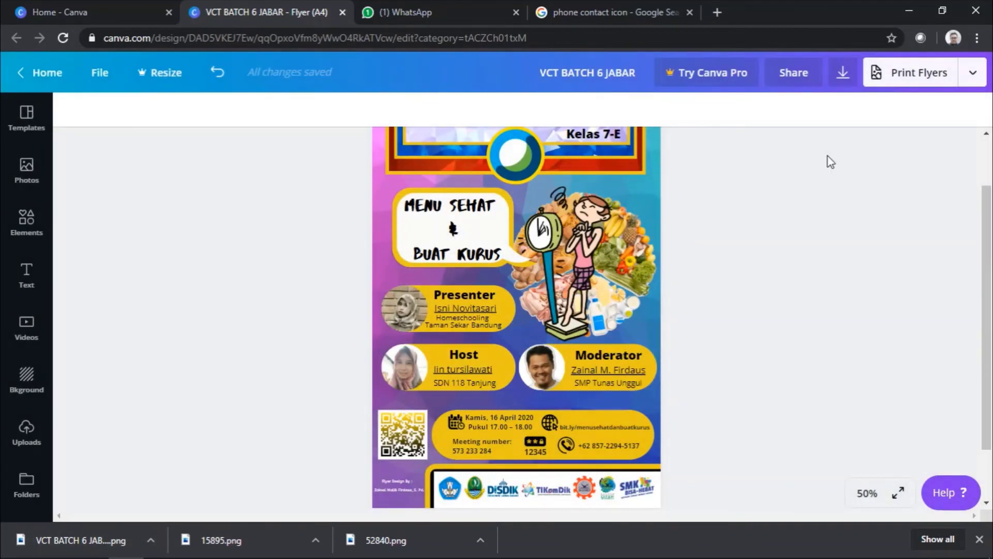